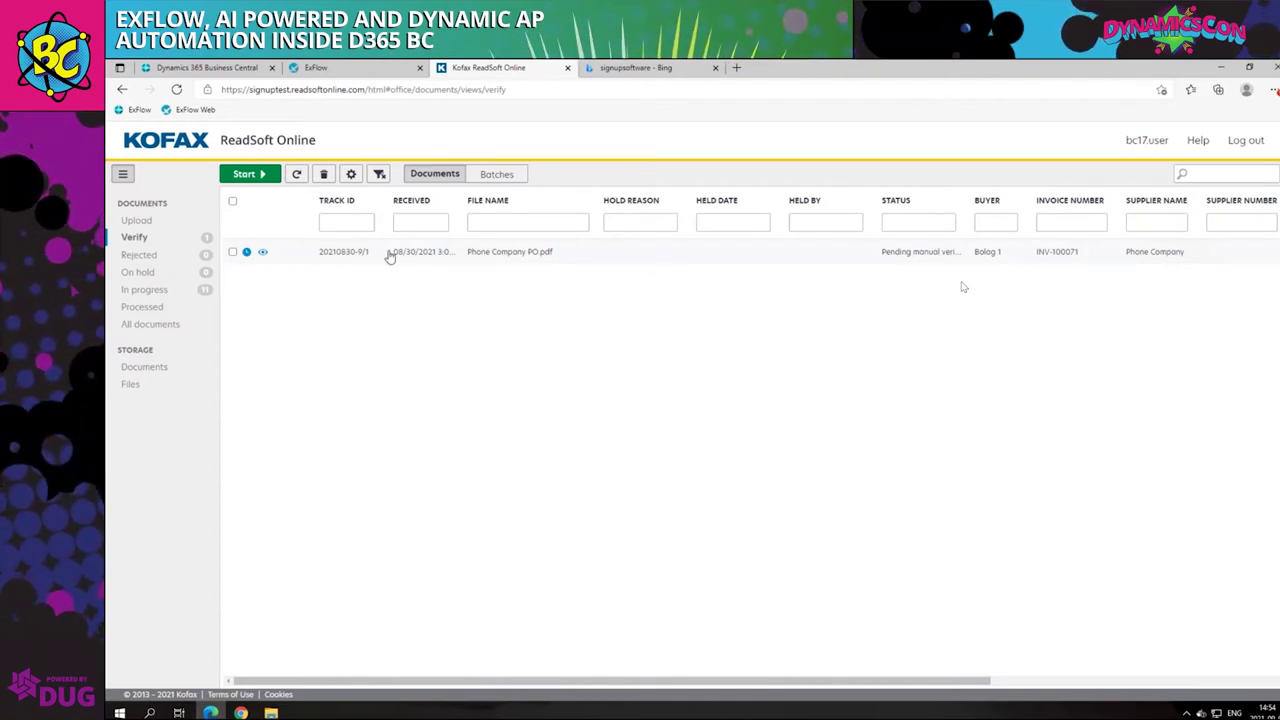
# Verify the Phone Company invoice, capturing reference 123121 from the invoice image into YourReference
pyautogui.click(355, 258)
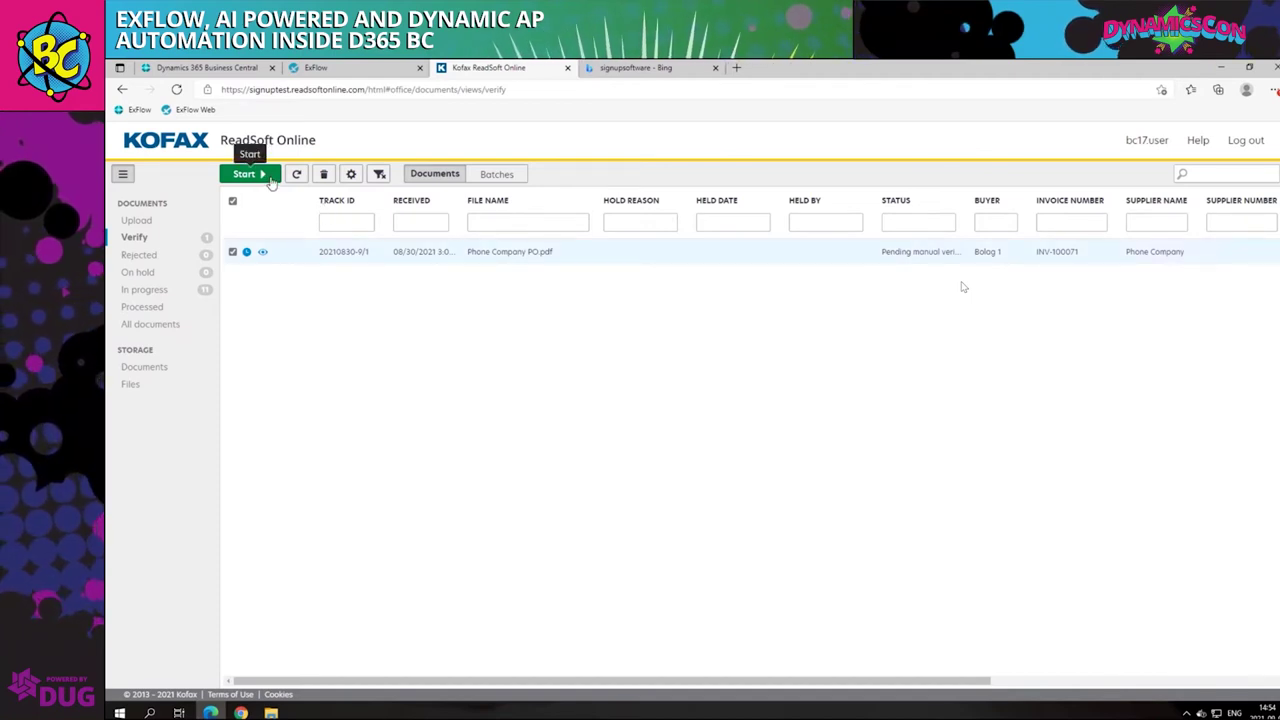
pyautogui.click(268, 178)
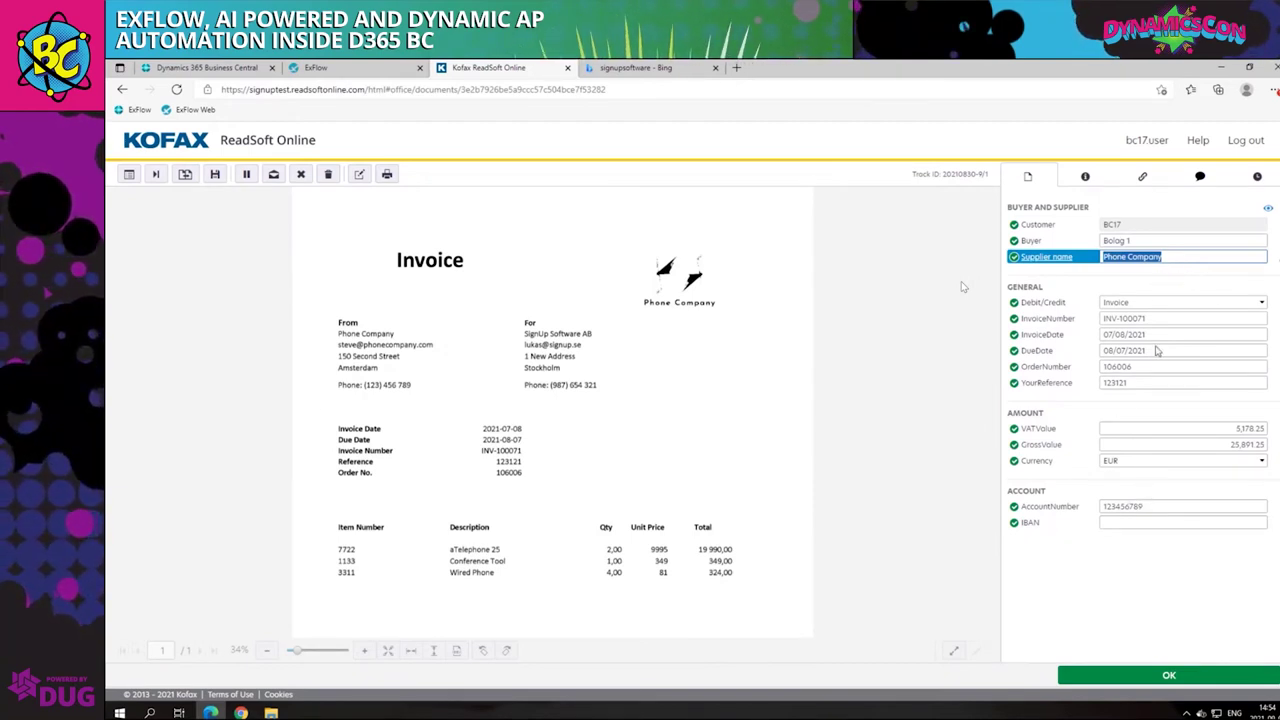
pyautogui.click(1143, 381)
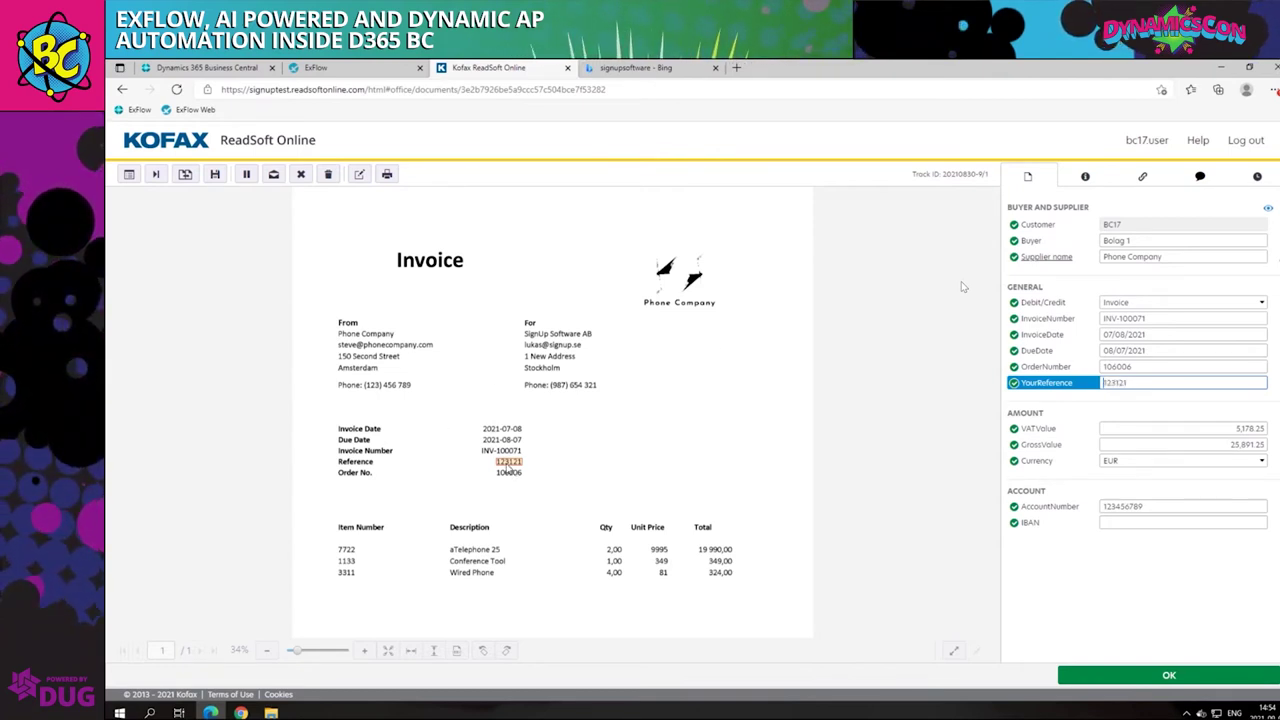
pyautogui.moveTo(491, 458); pyautogui.dragTo(532, 467)
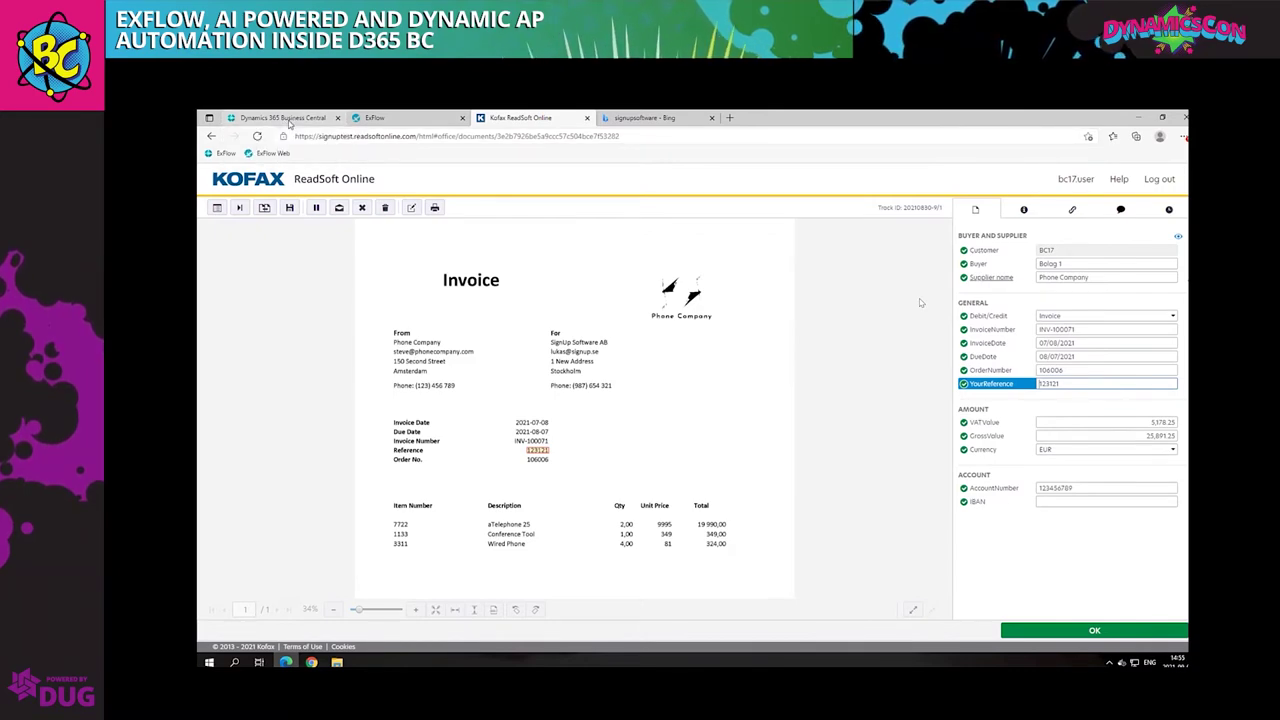
pyautogui.click(283, 123)
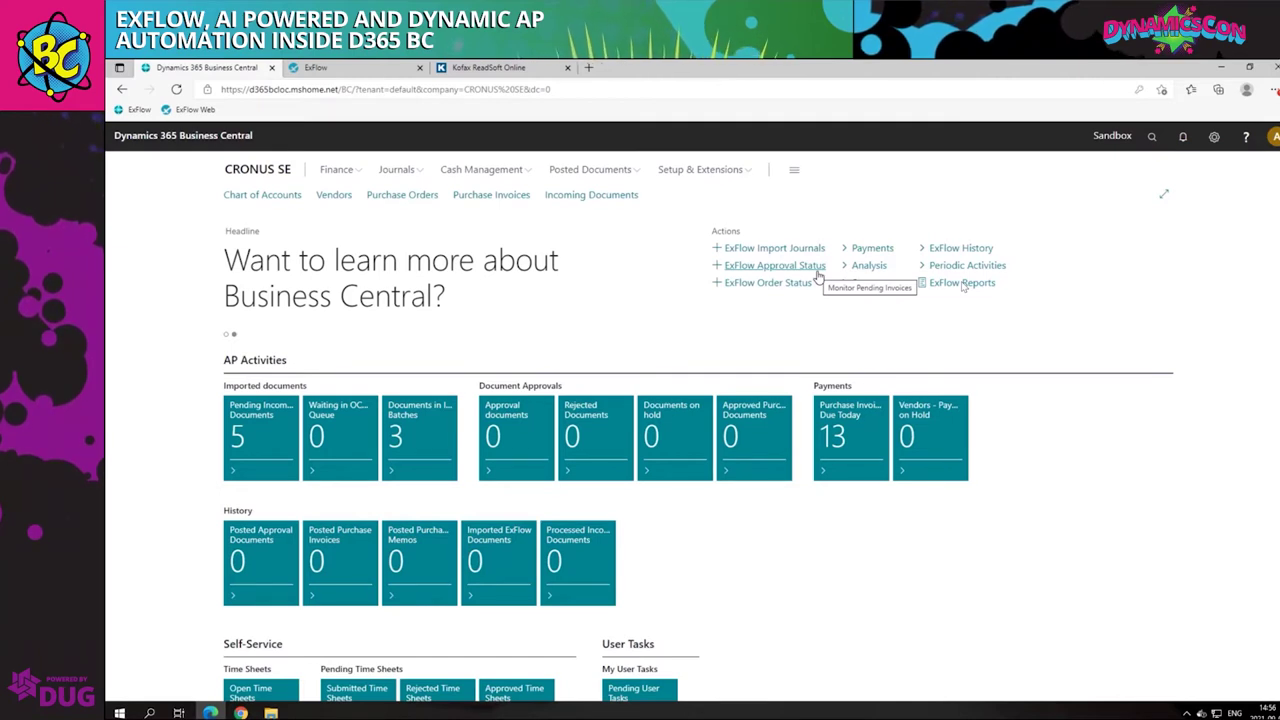
# Open the EXPENSE import journal batch and select the ShareIT invoice line
pyautogui.click(765, 252)
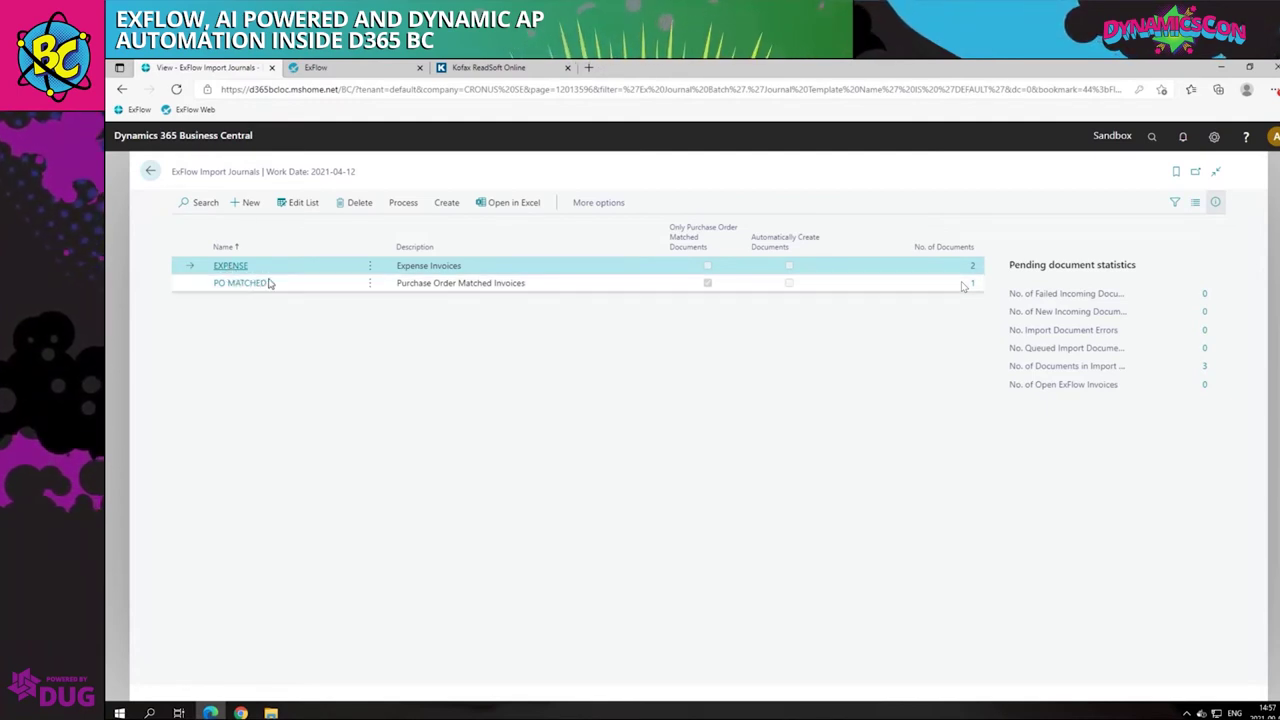
pyautogui.click(262, 285)
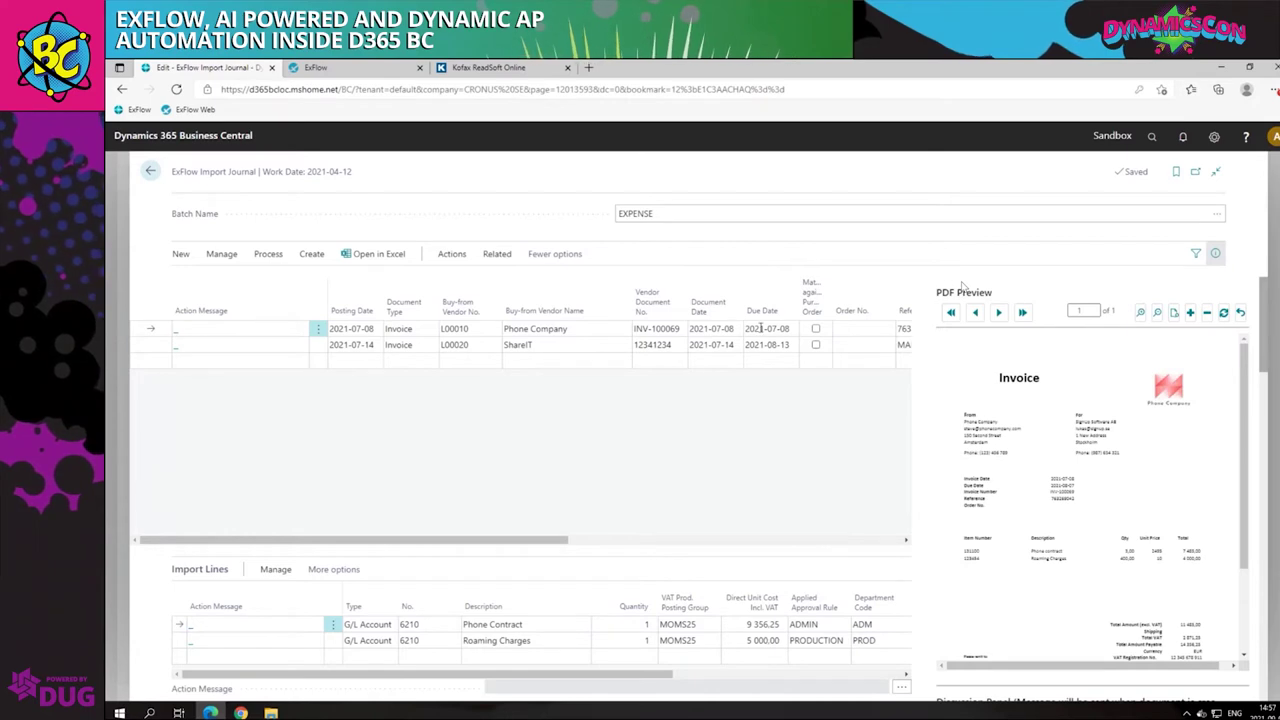
pyautogui.click(178, 350)
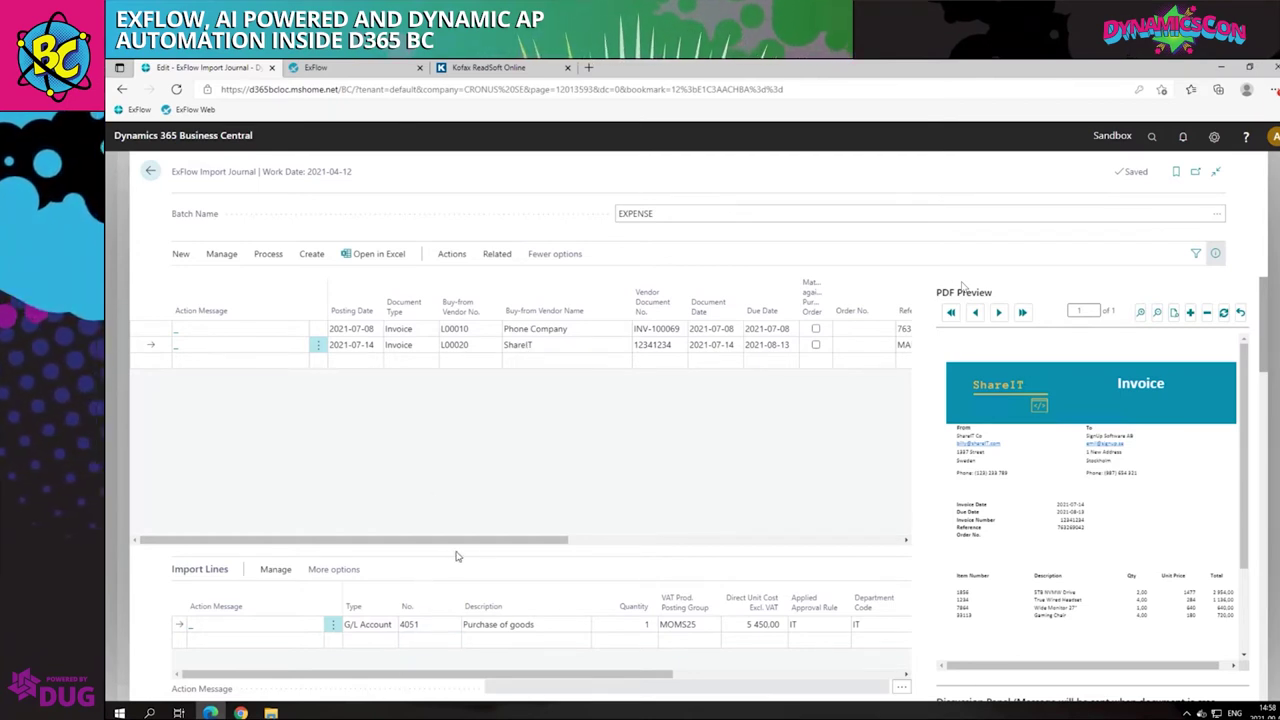
# Review the ShareIT line's reference, approval proposal and IT department code in the EXPENSE journal
pyautogui.moveTo(490, 545); pyautogui.dragTo(622, 543)
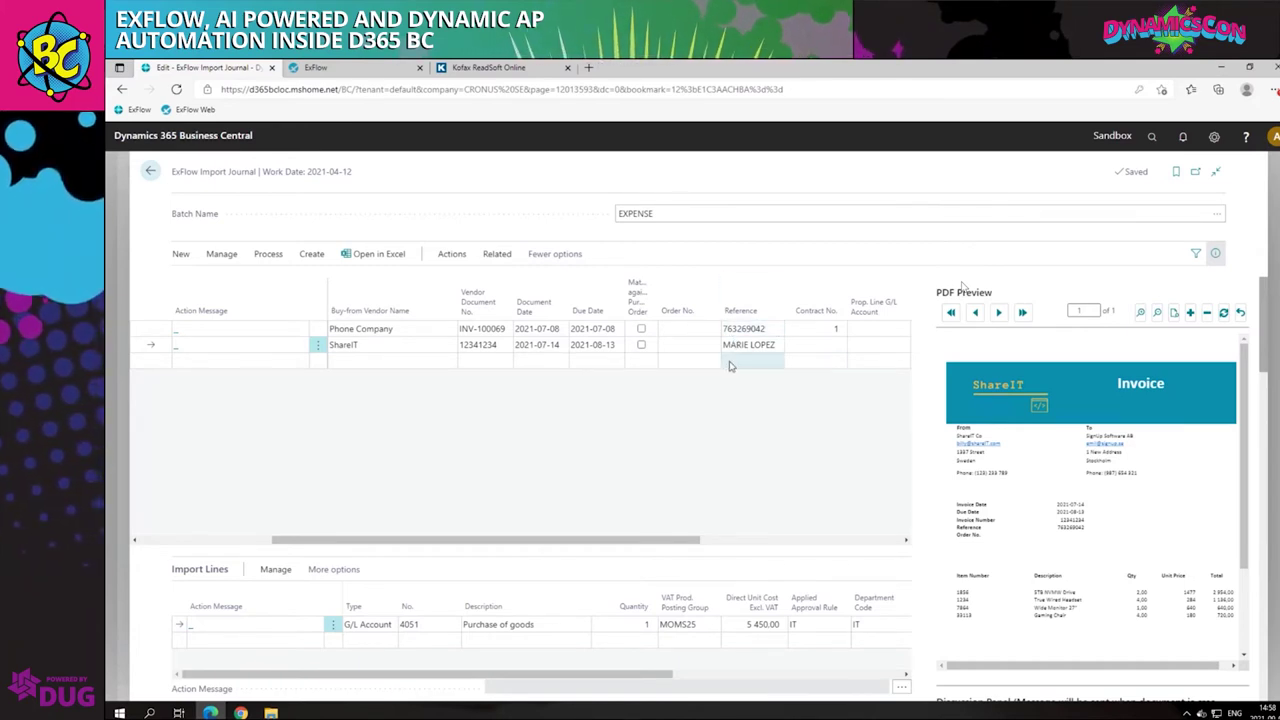
pyautogui.scroll(-2, 963, 512)
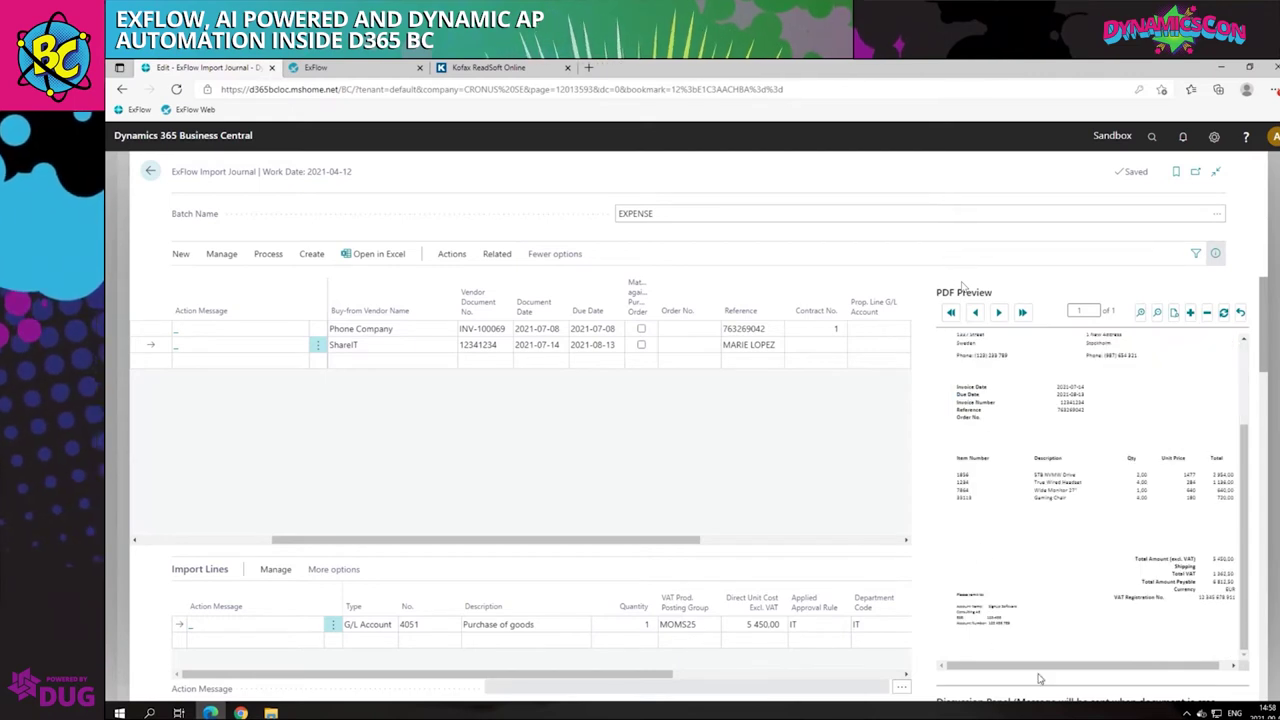
pyautogui.scroll(-5, 1035, 665)
pyautogui.scroll(-1, 1021, 638)
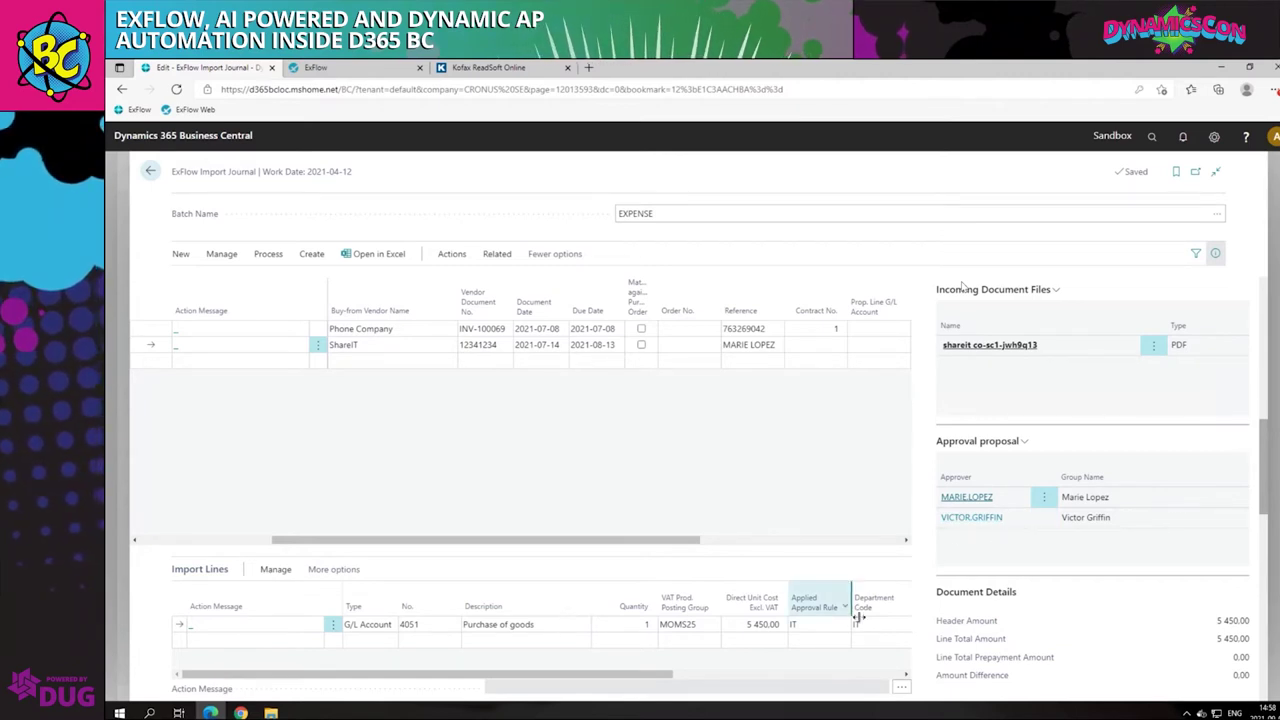
pyautogui.click(872, 626)
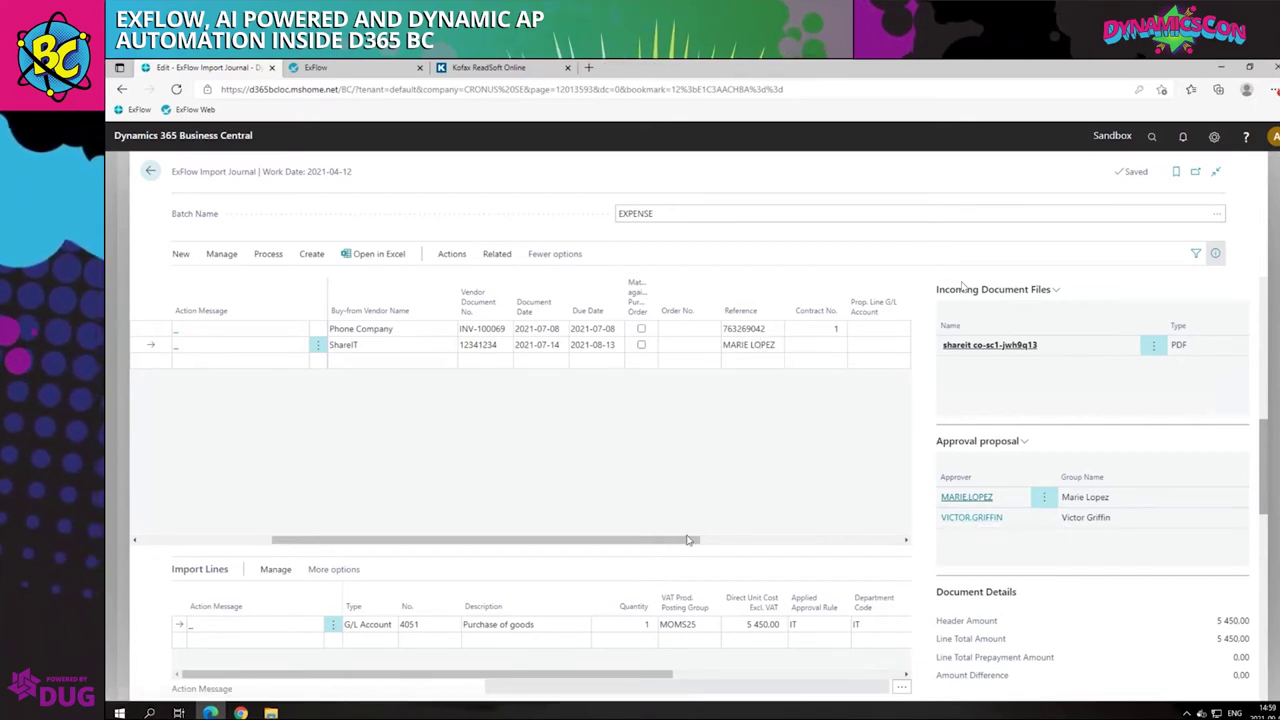
pyautogui.moveTo(686, 544); pyautogui.dragTo(457, 551)
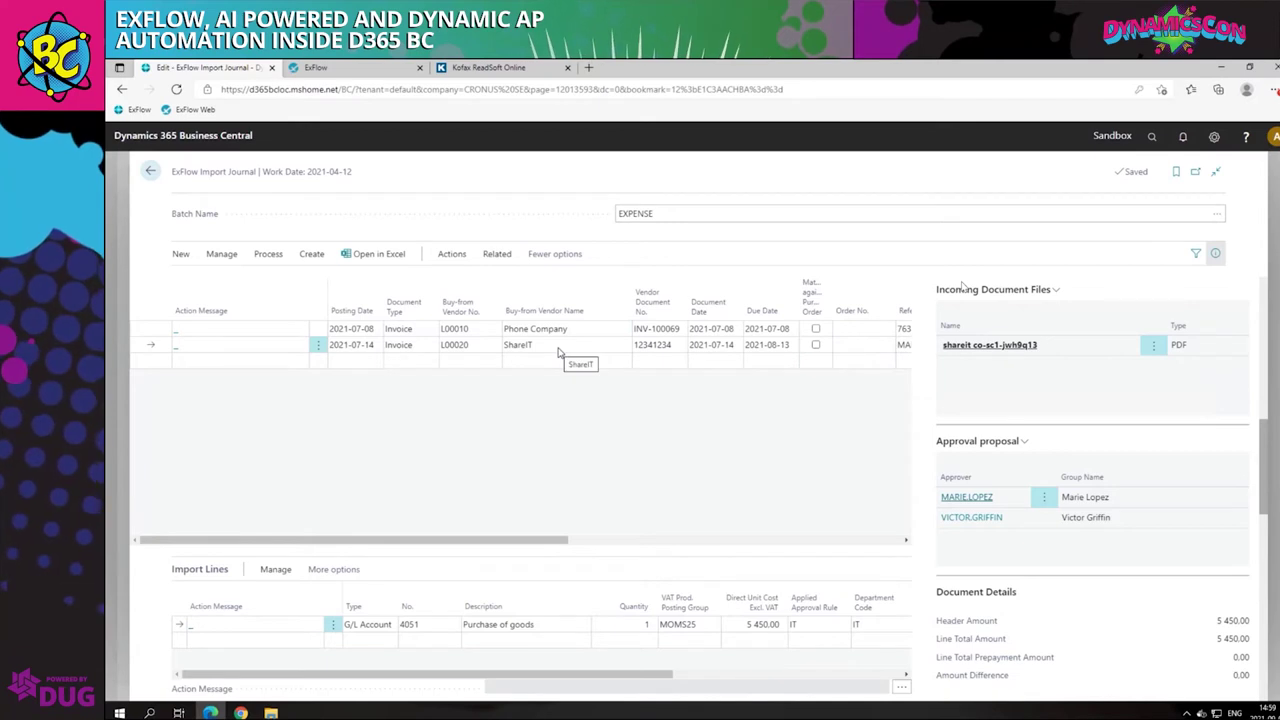
pyautogui.click(311, 254)
# Convert the ShareIT document into invoice 107212 and return to the Role Center
pyautogui.click(380, 284)
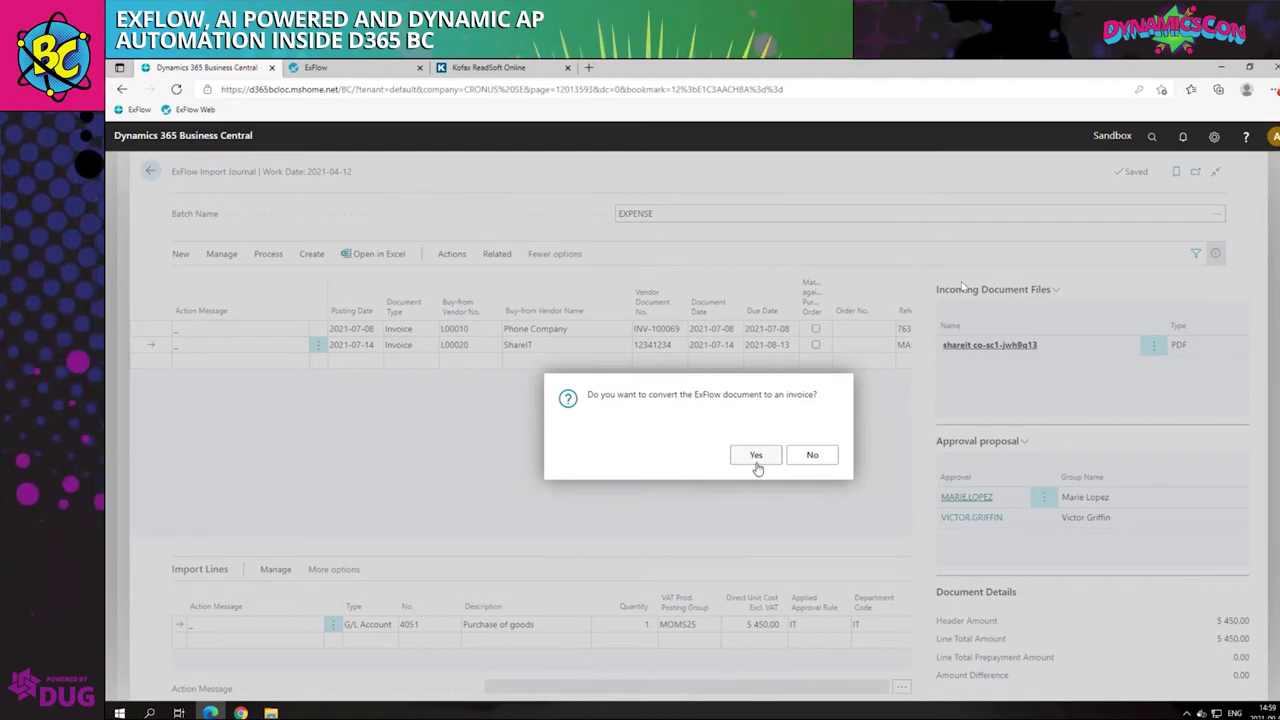
pyautogui.click(742, 458)
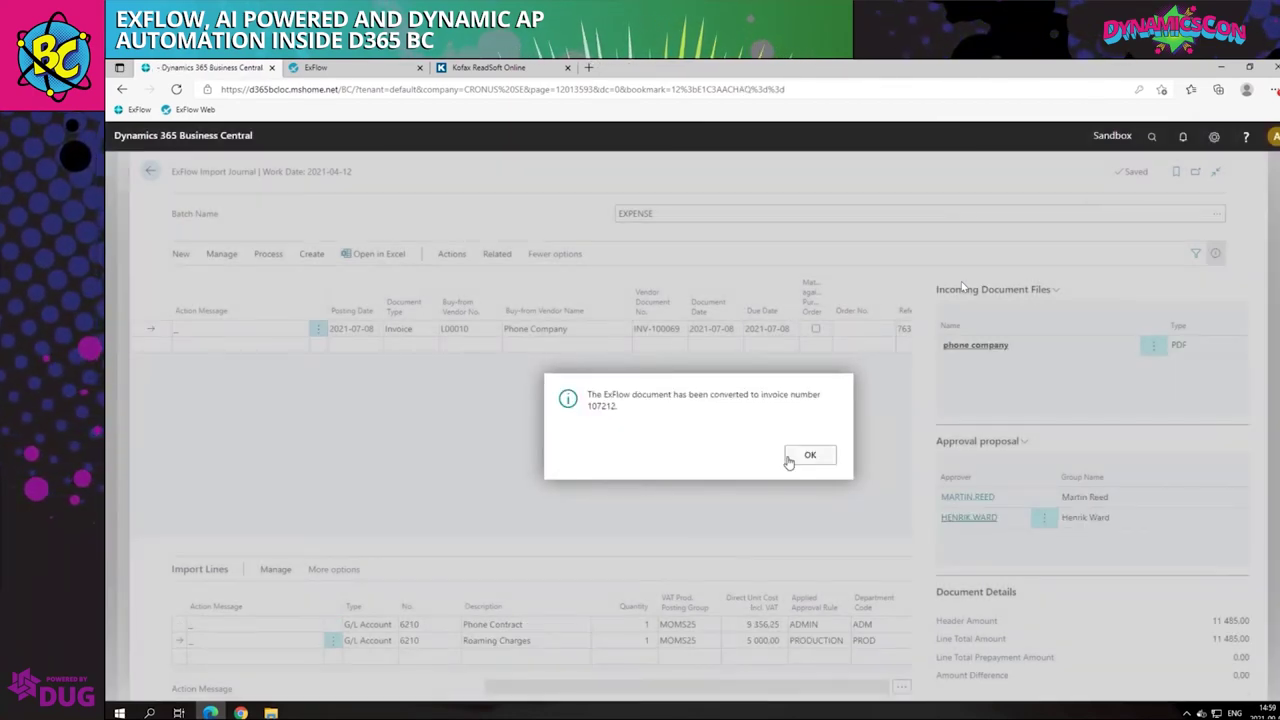
pyautogui.click(809, 455)
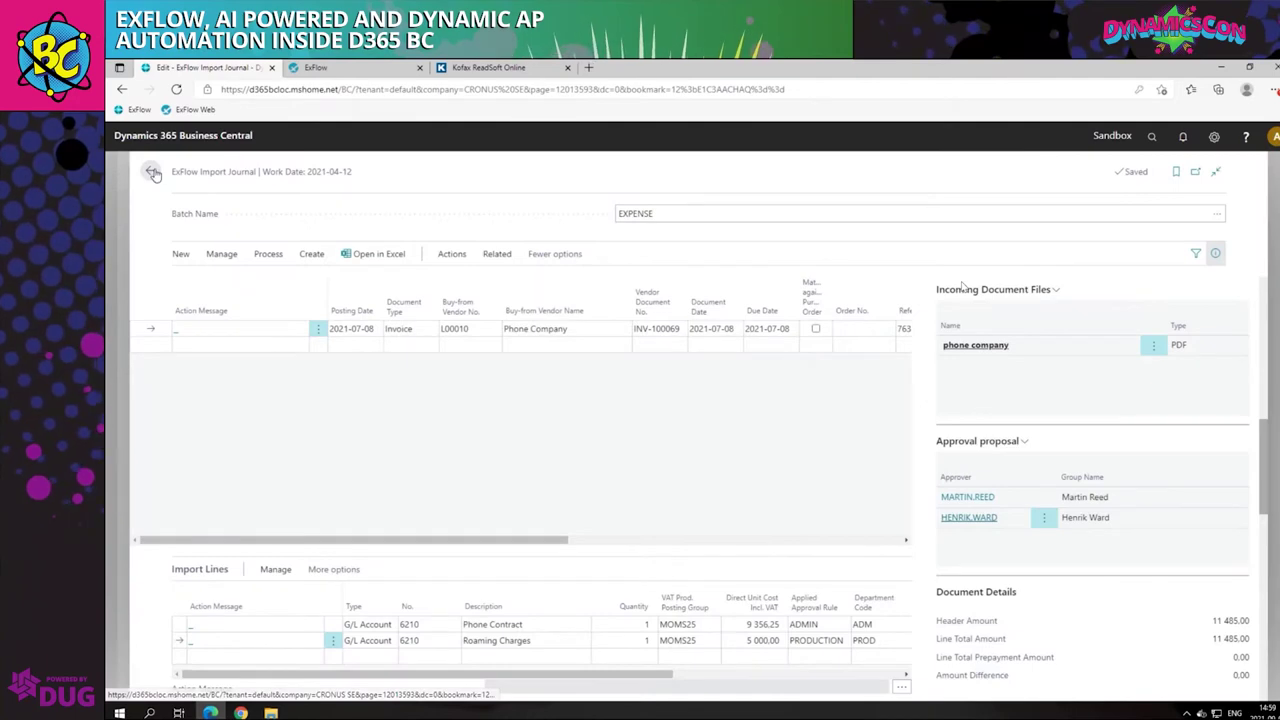
pyautogui.click(152, 173)
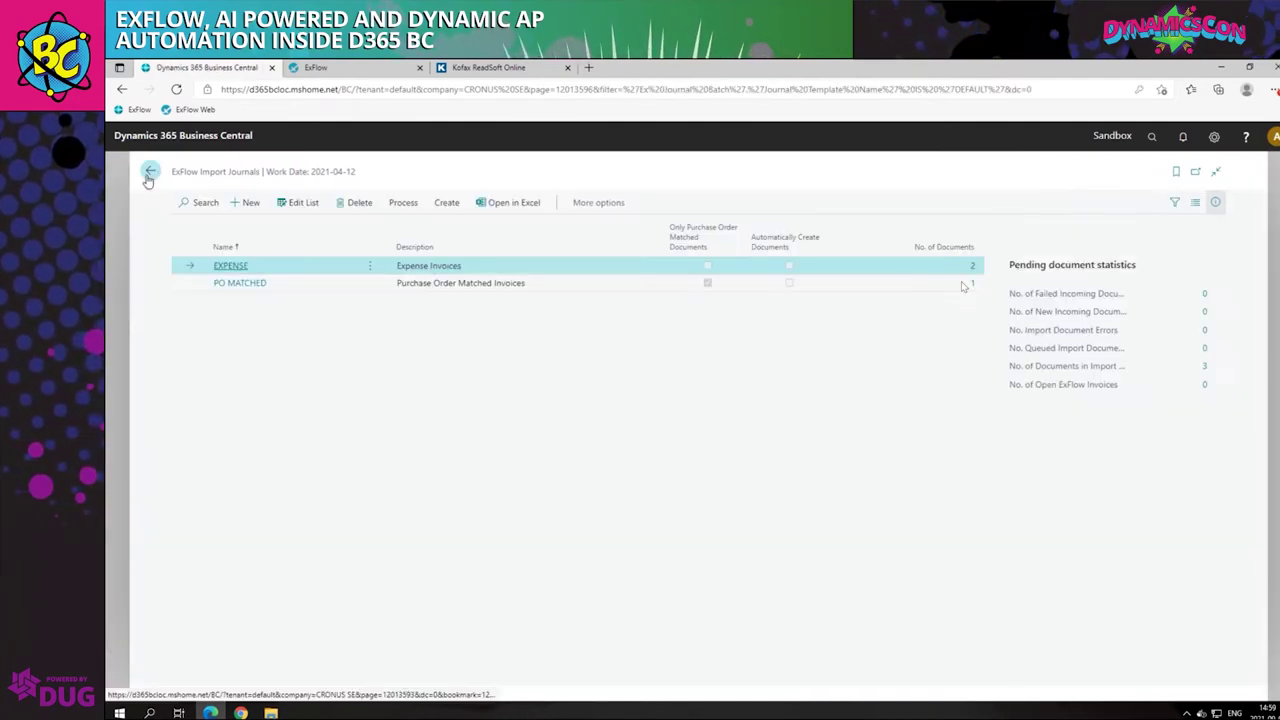
pyautogui.click(150, 172)
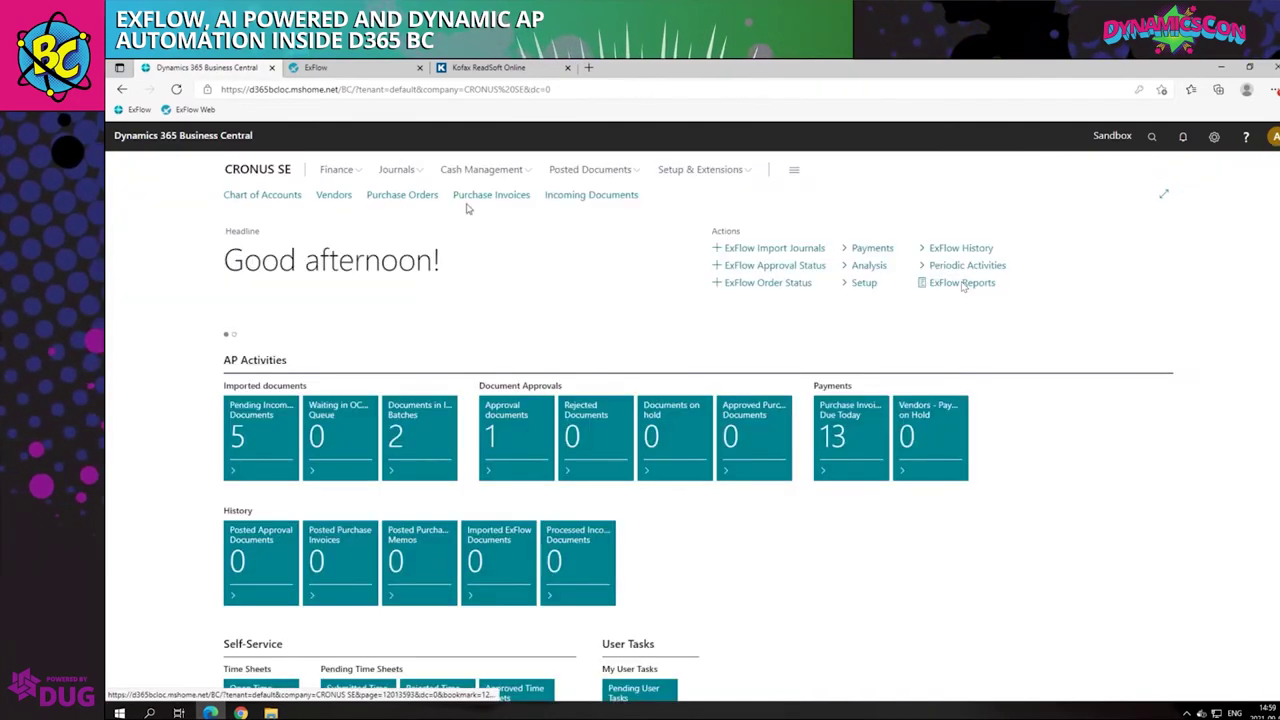
pyautogui.click(792, 268)
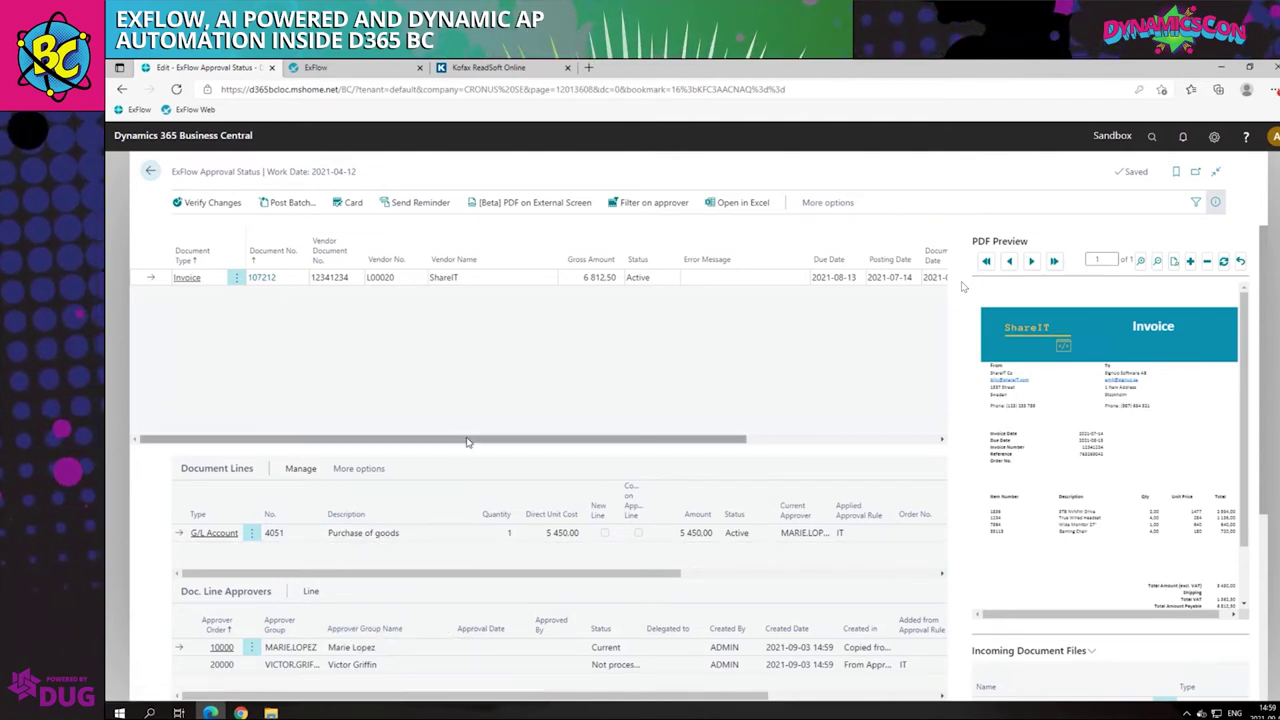
# After reviewing invoice 107212's approvers, go to the ExFlow Web sign-in page
pyautogui.click(352, 77)
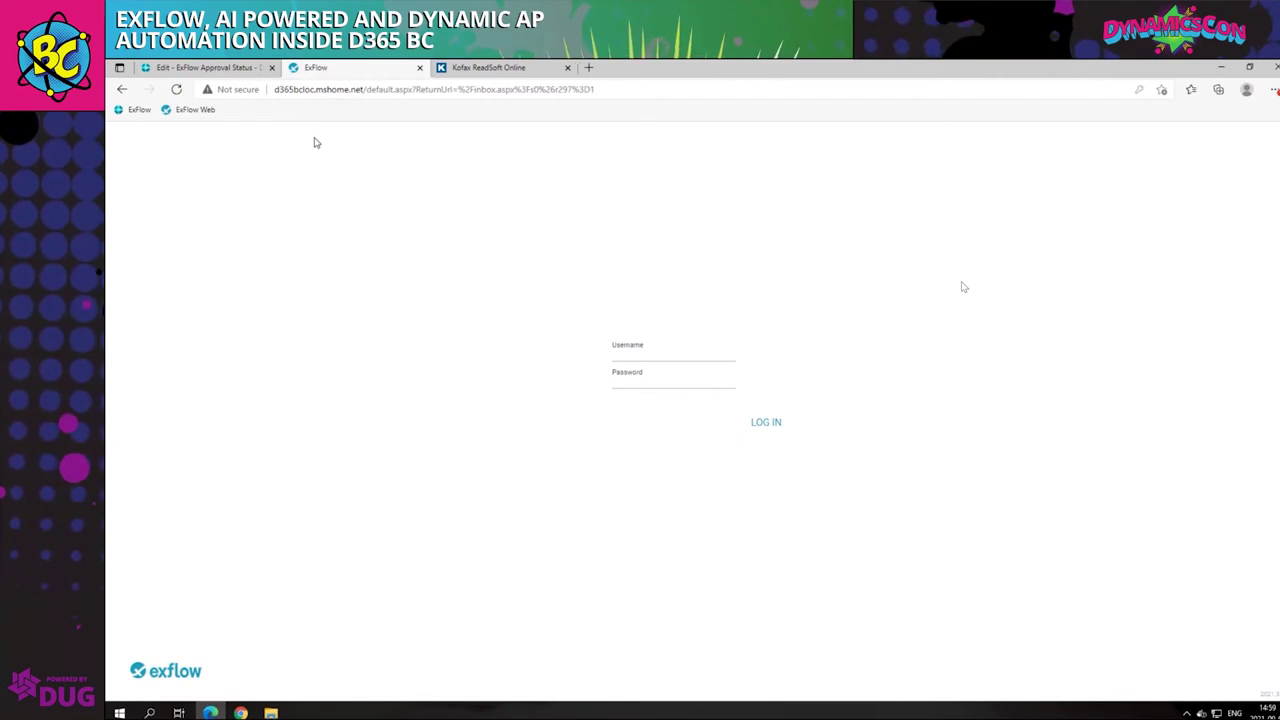
# Sign in to ExFlow Web with the saved approver account
pyautogui.click(655, 355)
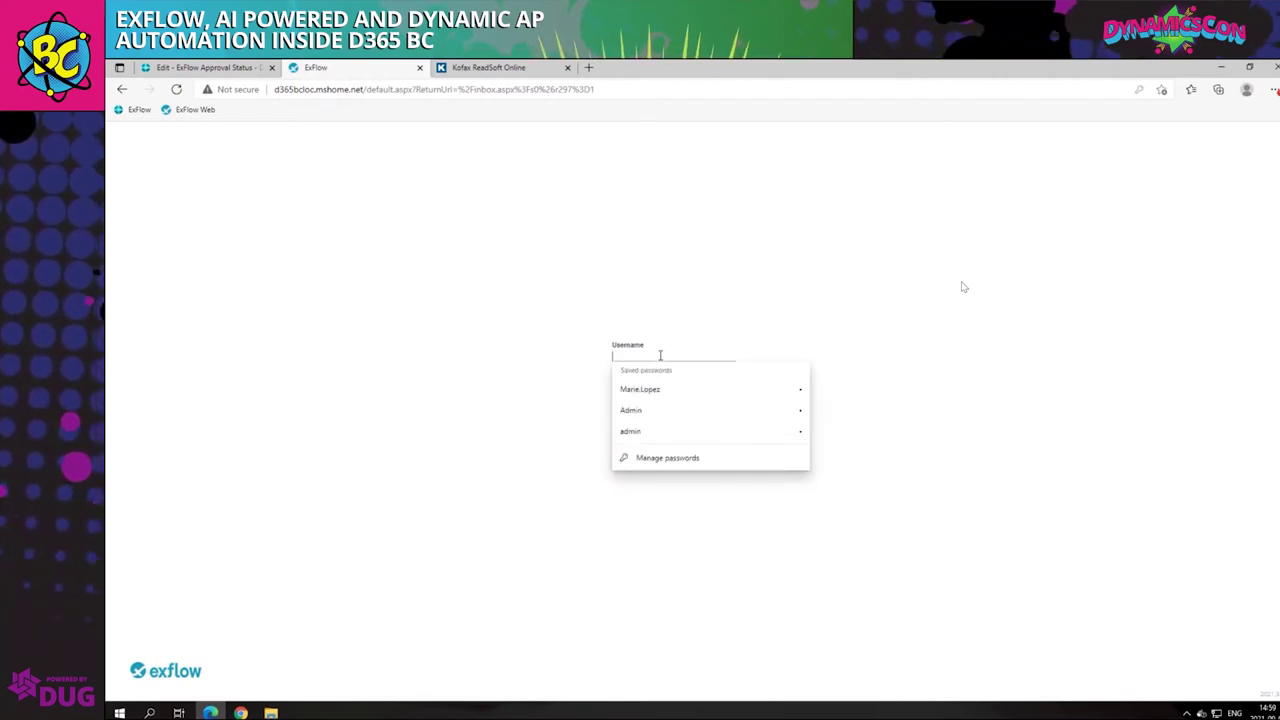
pyautogui.click(660, 390)
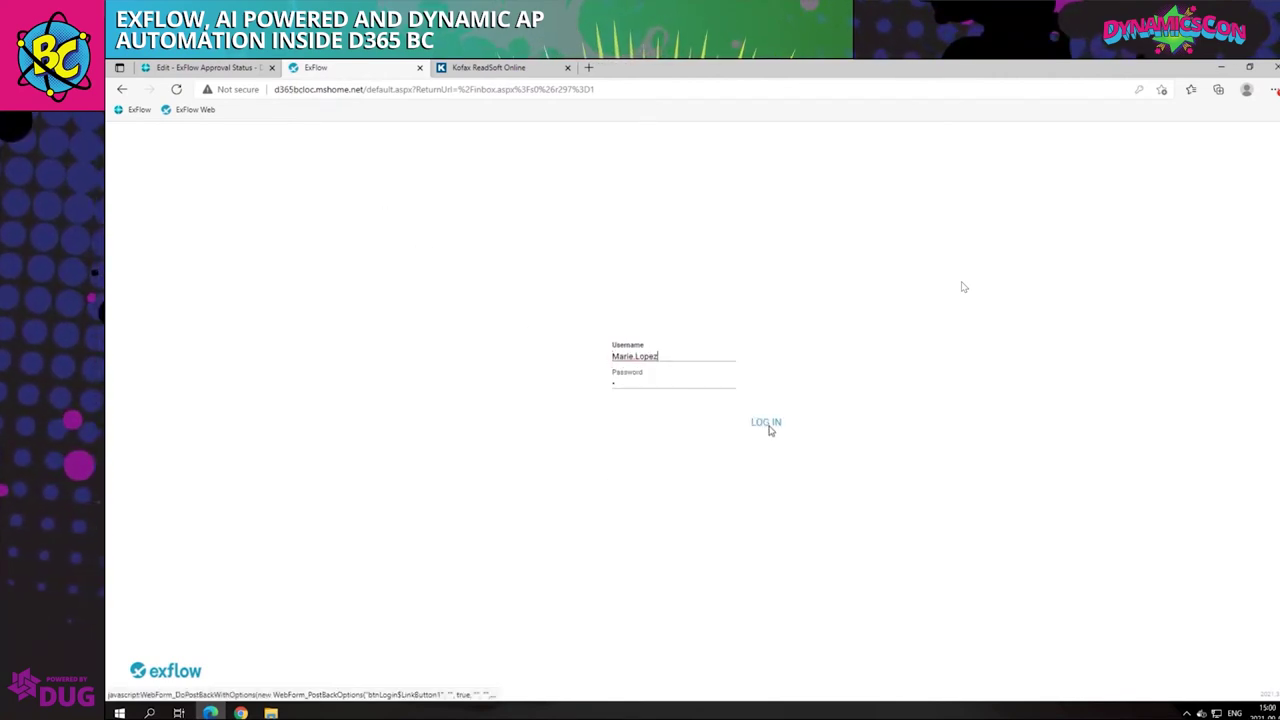
pyautogui.click(766, 423)
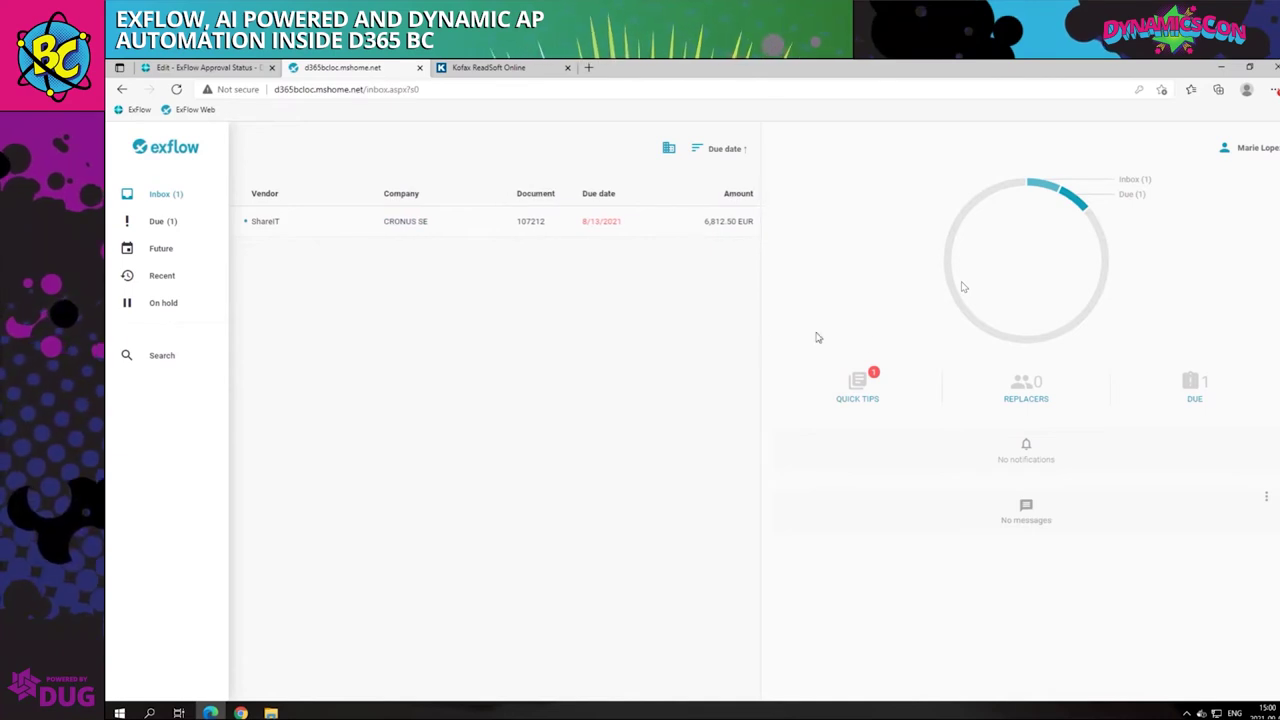
# Read and close the Quick Tips, then open ShareIT invoice 107212 from the inbox
pyautogui.click(843, 392)
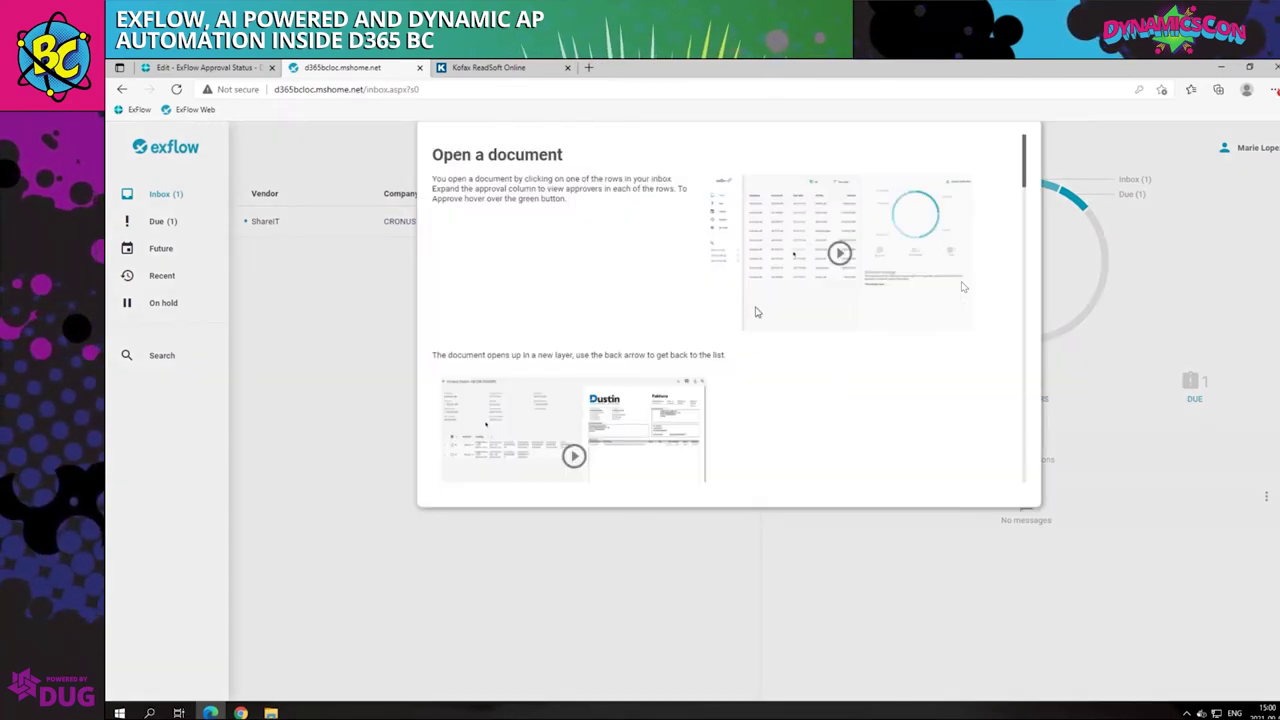
pyautogui.scroll(-2, 782, 319)
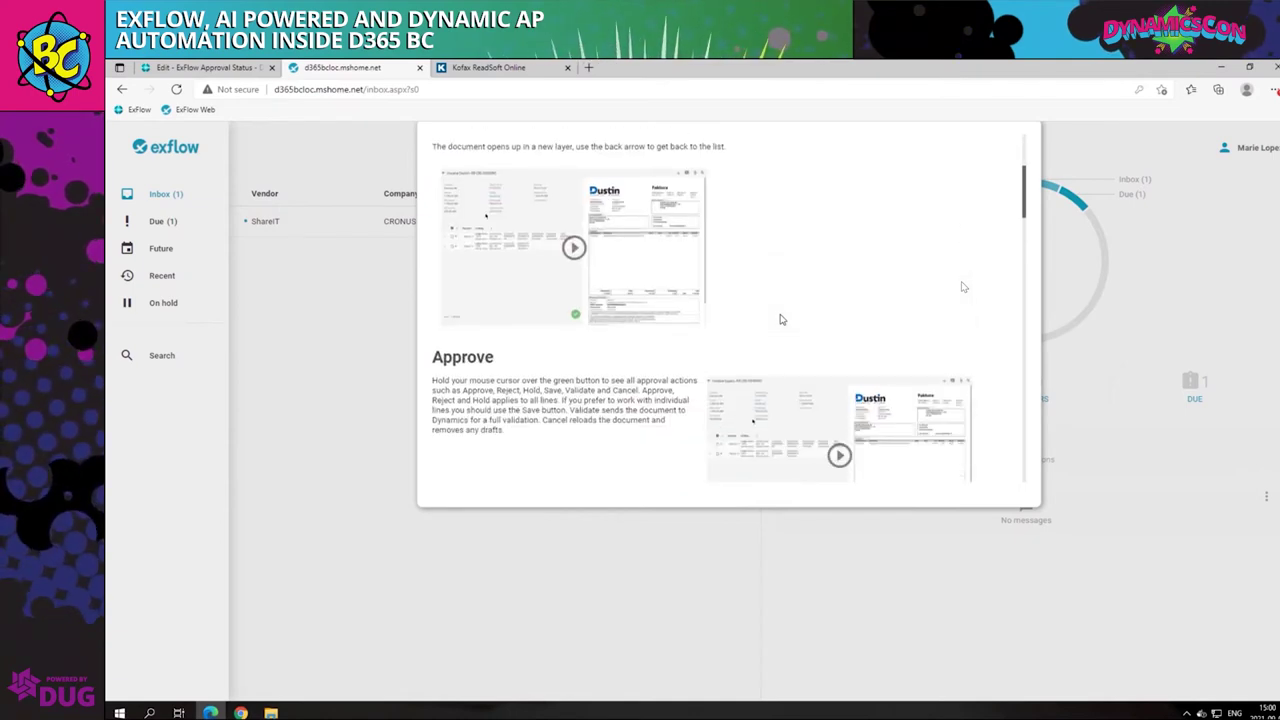
pyautogui.scroll(-3, 782, 319)
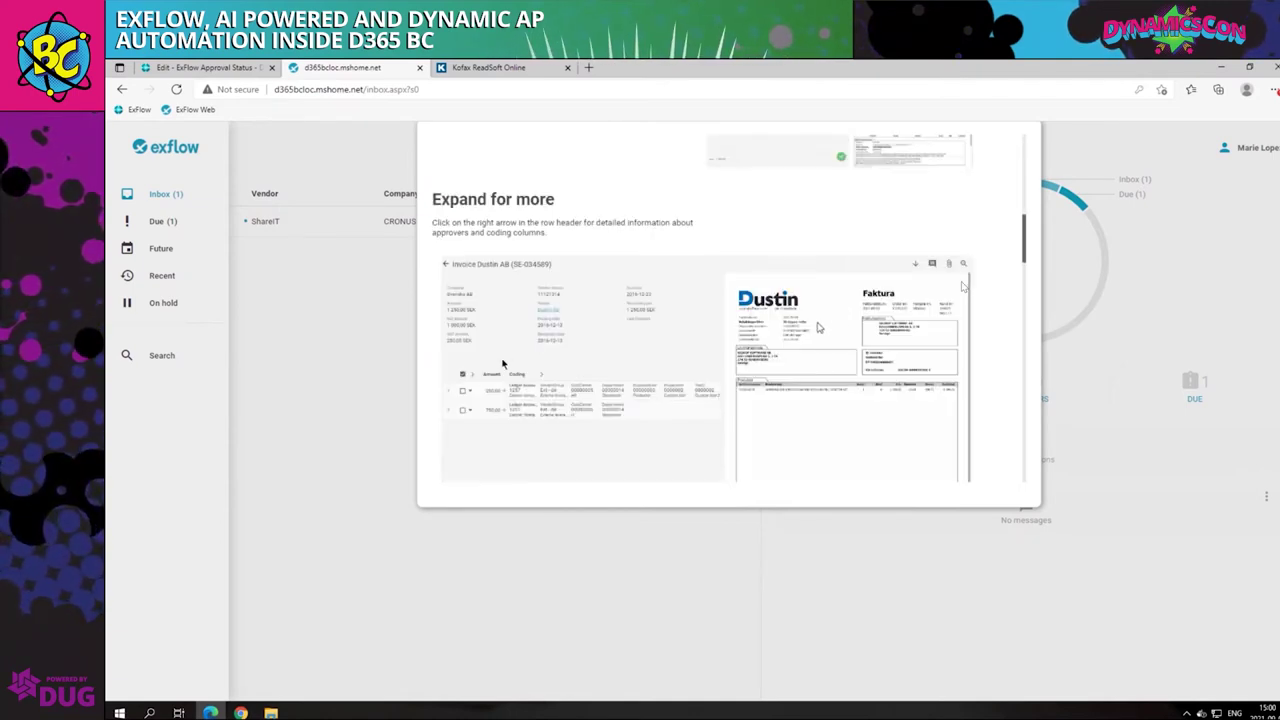
pyautogui.scroll(-1, 737, 480)
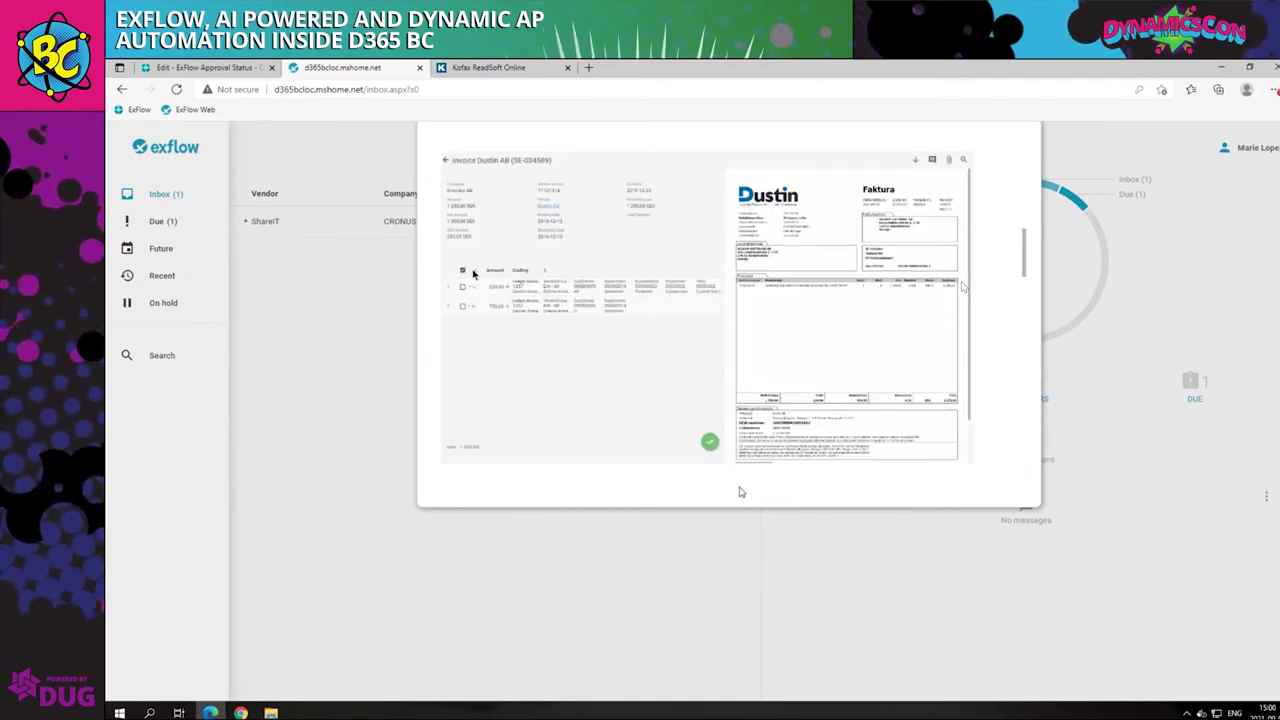
pyautogui.click(607, 556)
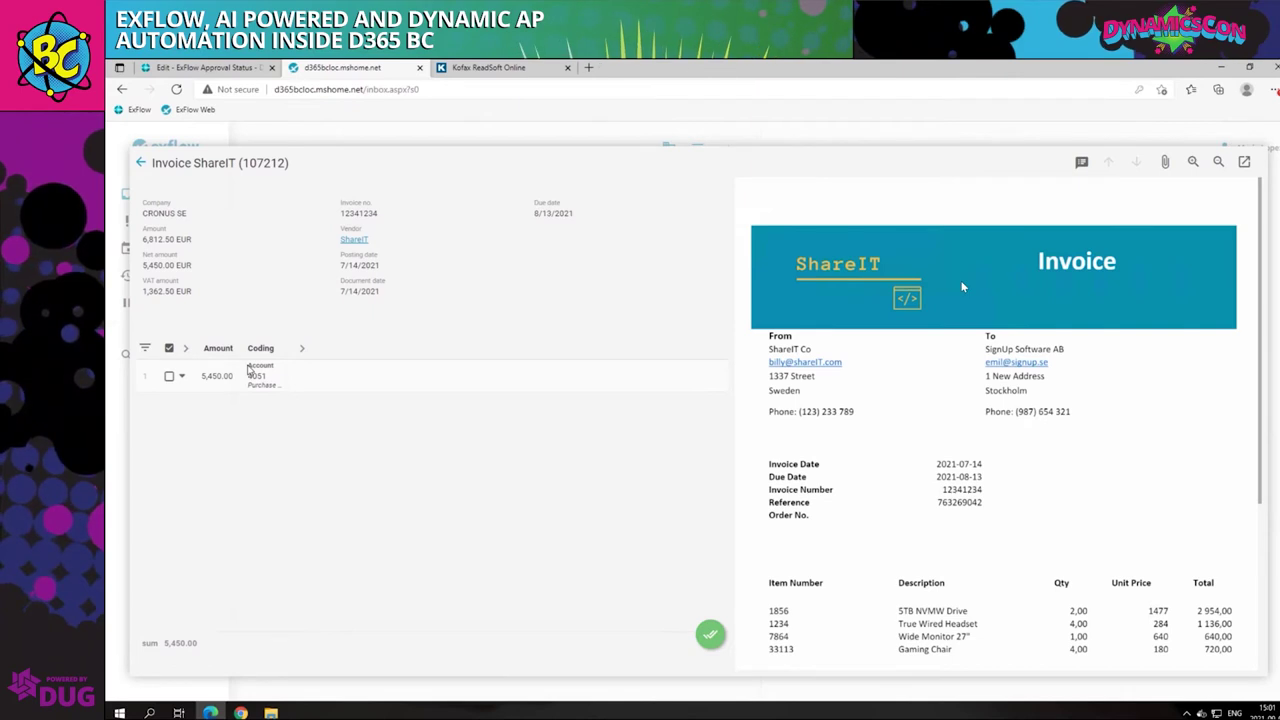
pyautogui.click(186, 349)
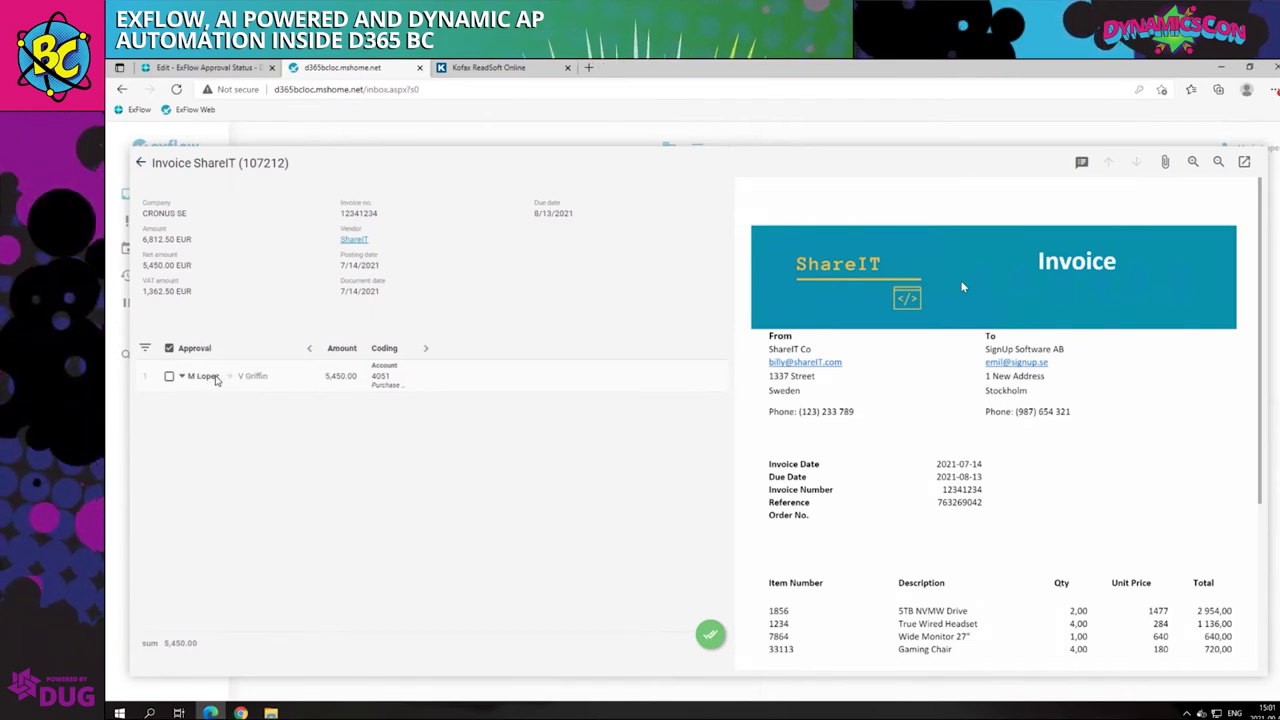
# Check the line is coded to account 4051 and approve ShareIT invoice 107212
pyautogui.click(307, 349)
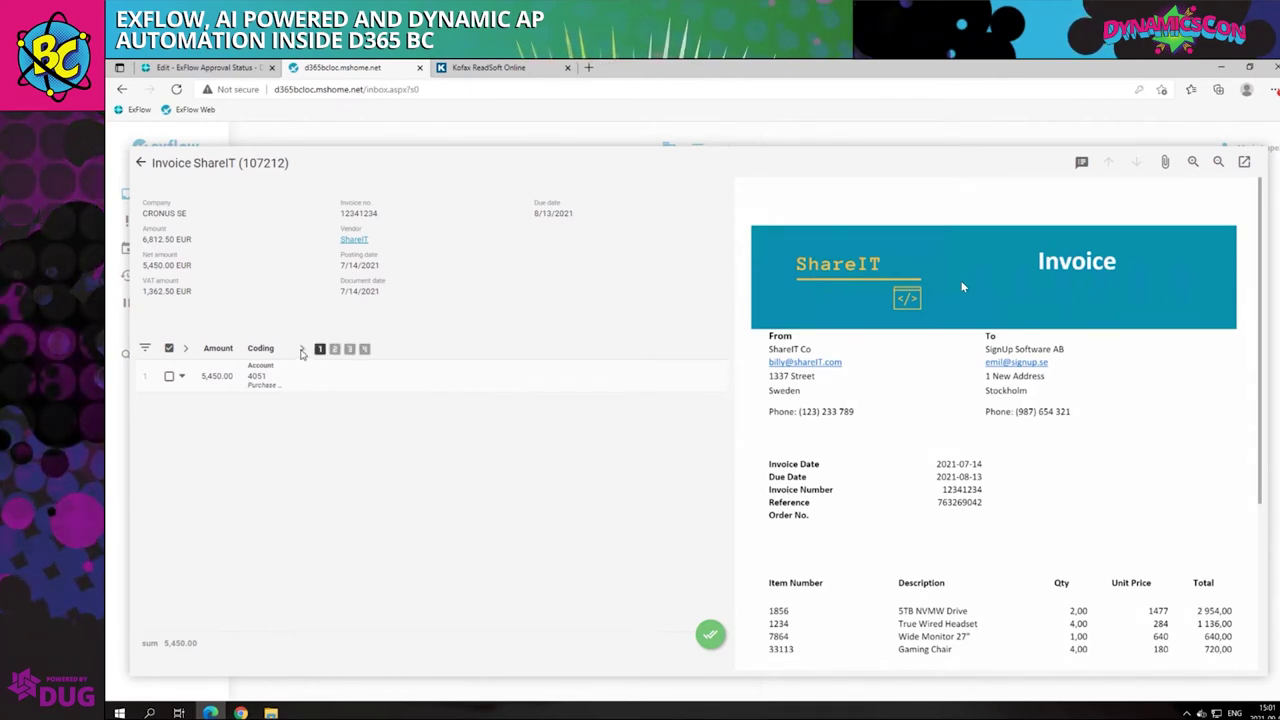
pyautogui.click(302, 350)
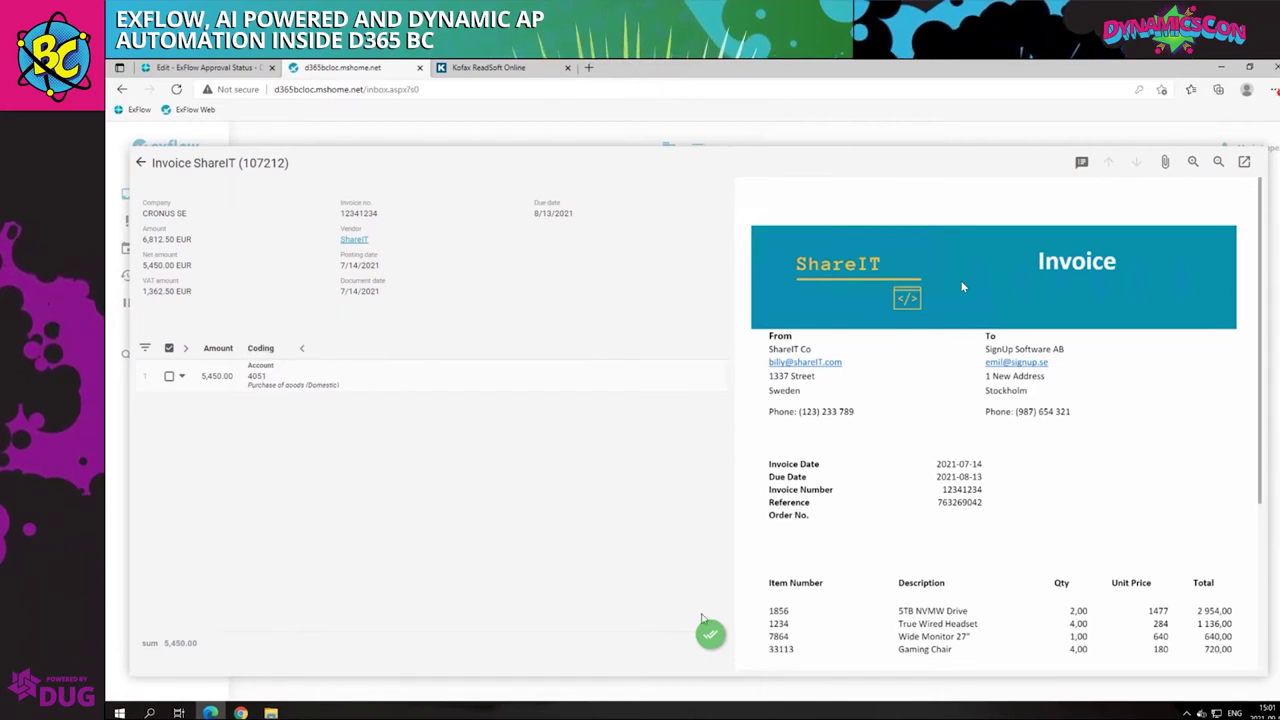
pyautogui.moveTo(711, 636)
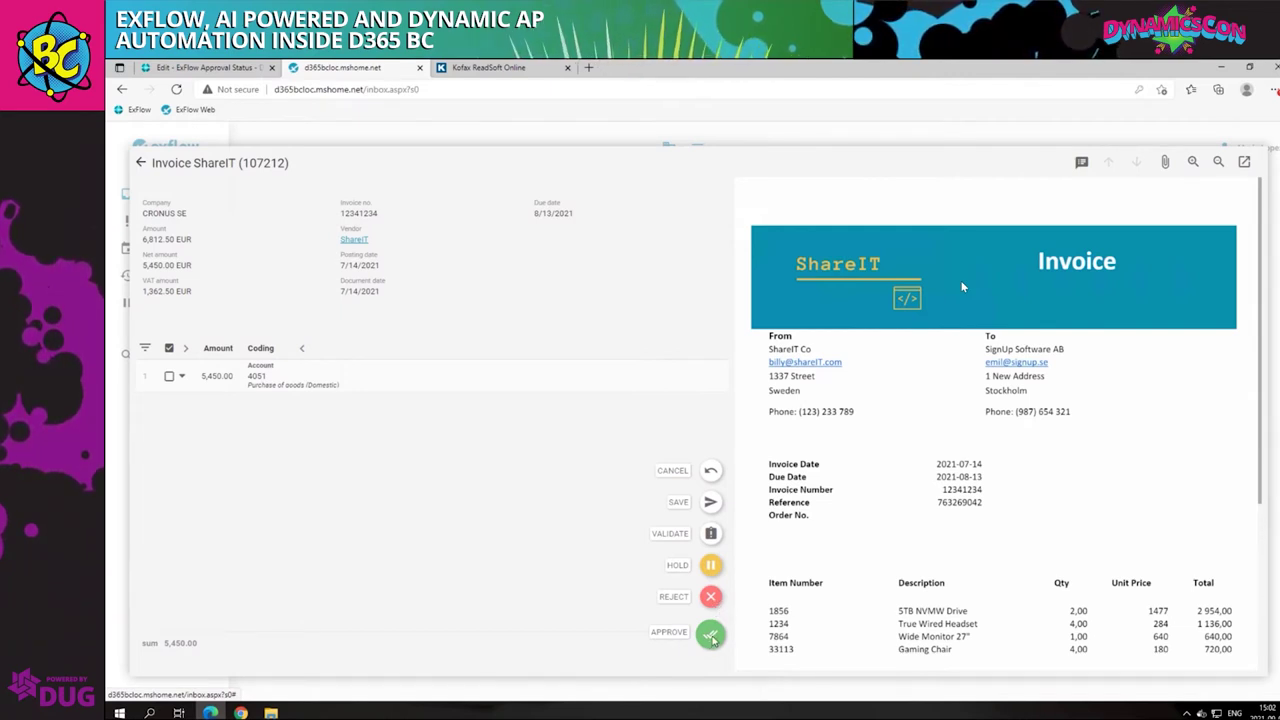
pyautogui.click(712, 638)
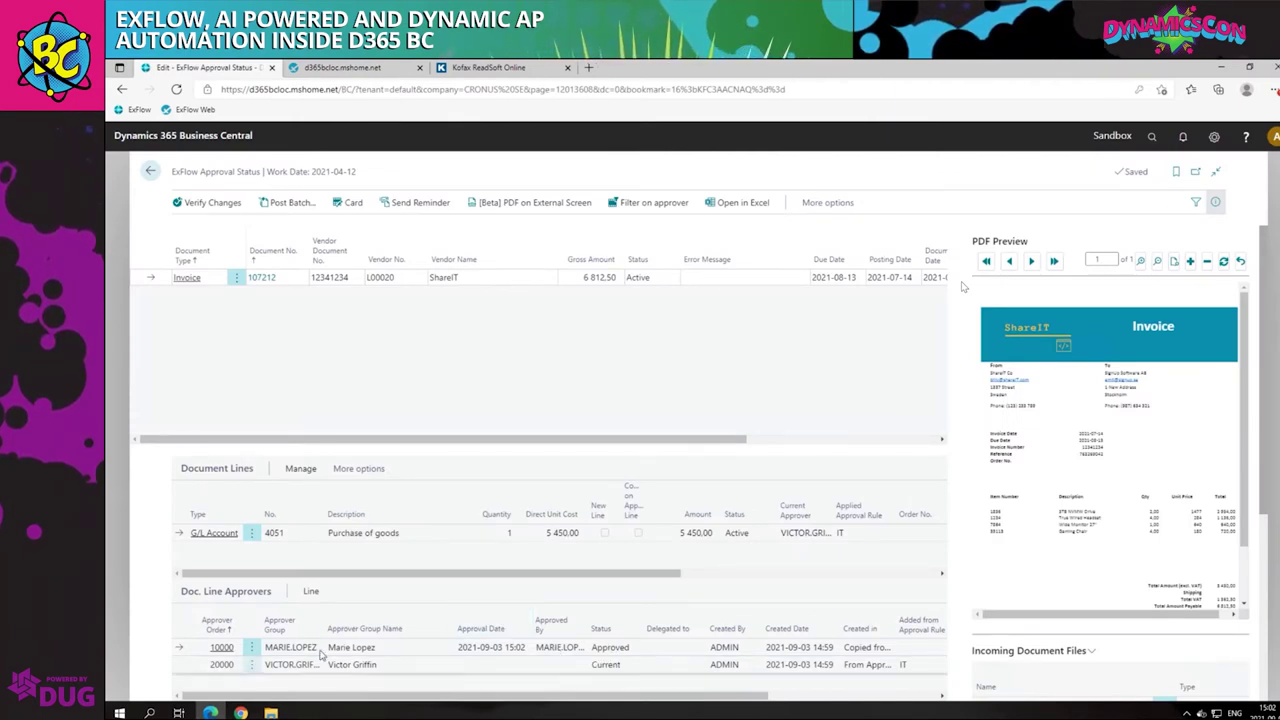
# Check that the second approver's line 20000 is now the current approval step
pyautogui.click(270, 667)
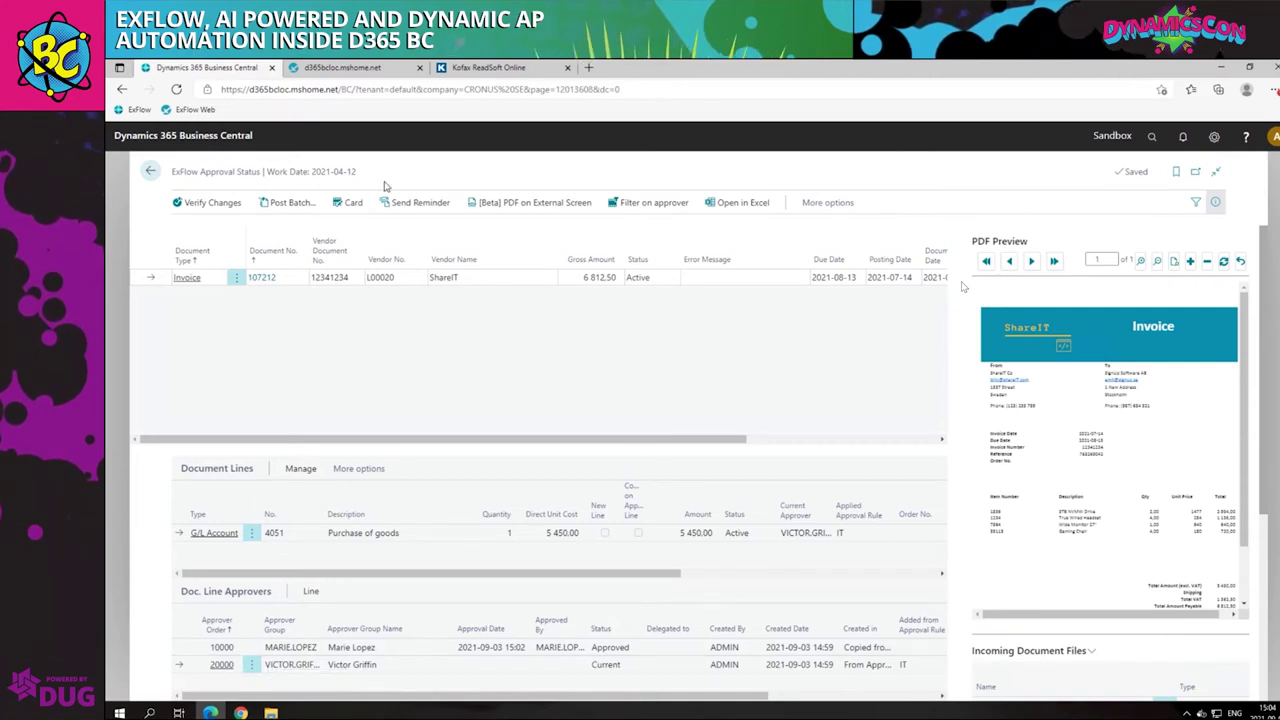
pyautogui.click(345, 68)
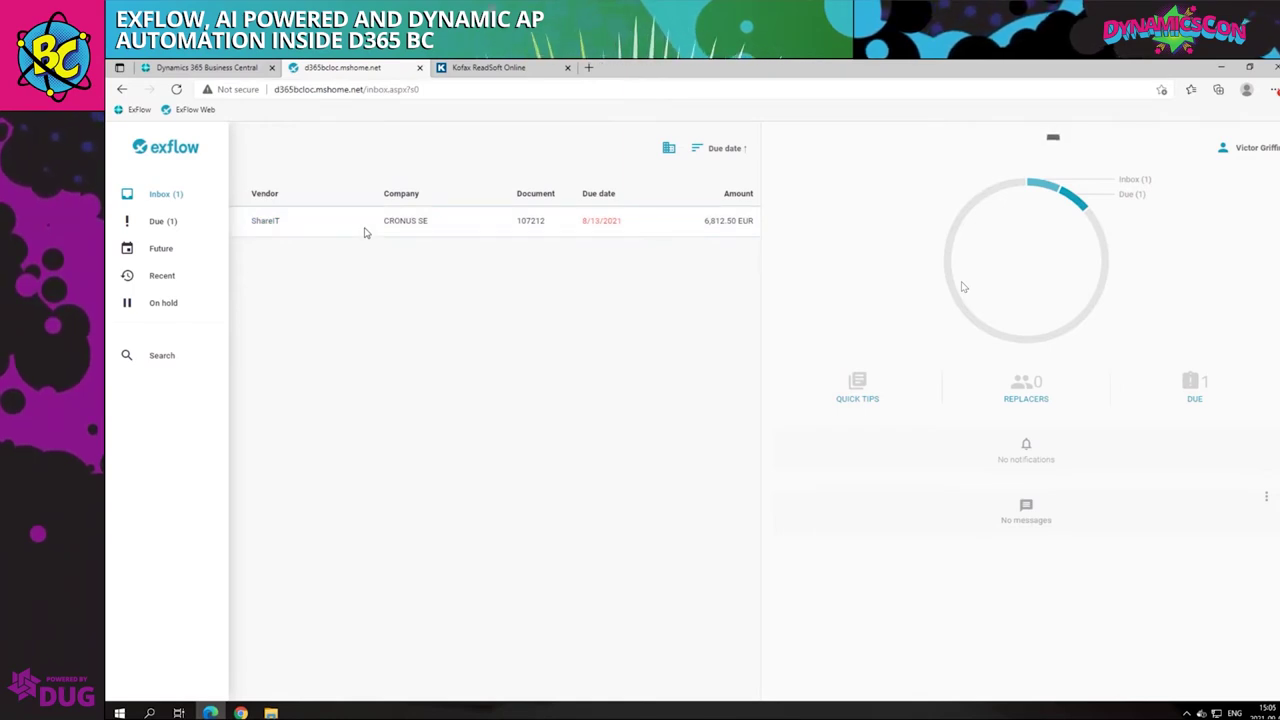
# Open ShareIT invoice 107212 as the second approver and start editing its line coding
pyautogui.click(365, 232)
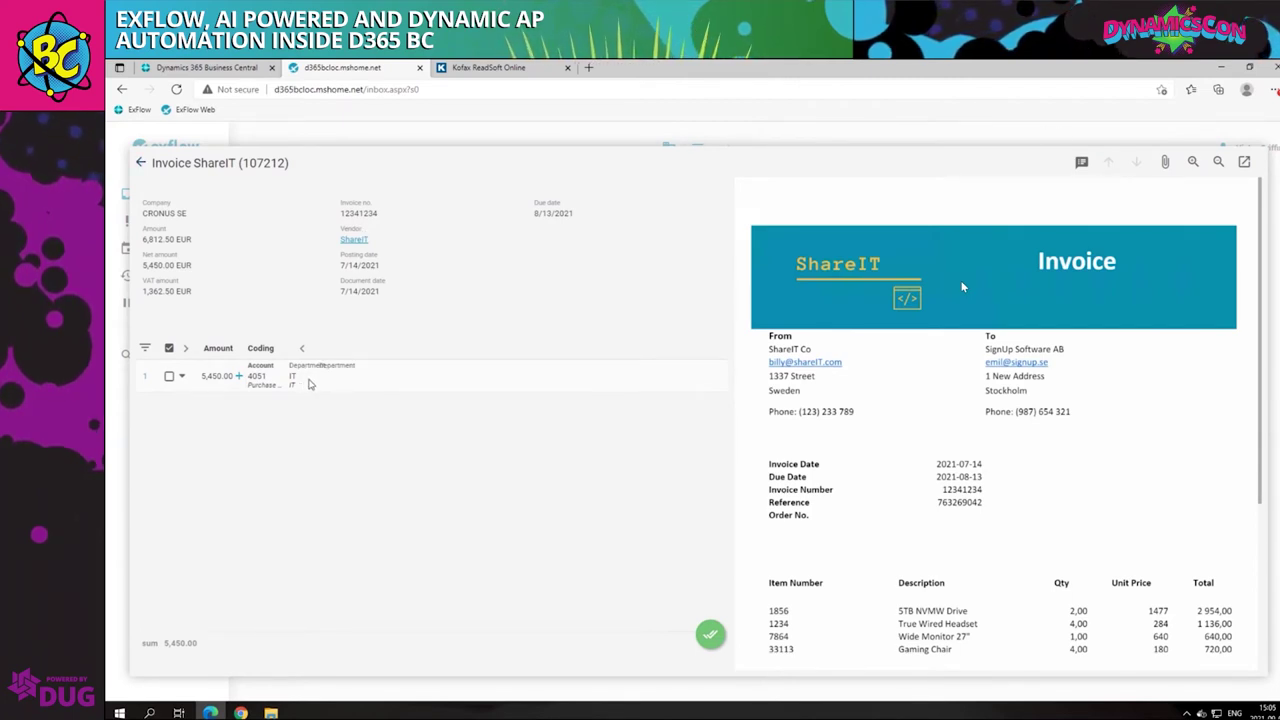
pyautogui.click(309, 384)
# Keep Department IT on invoice 107212's 5,450.00 line, coded to account 4051 Purchase of goods
pyautogui.click(378, 404)
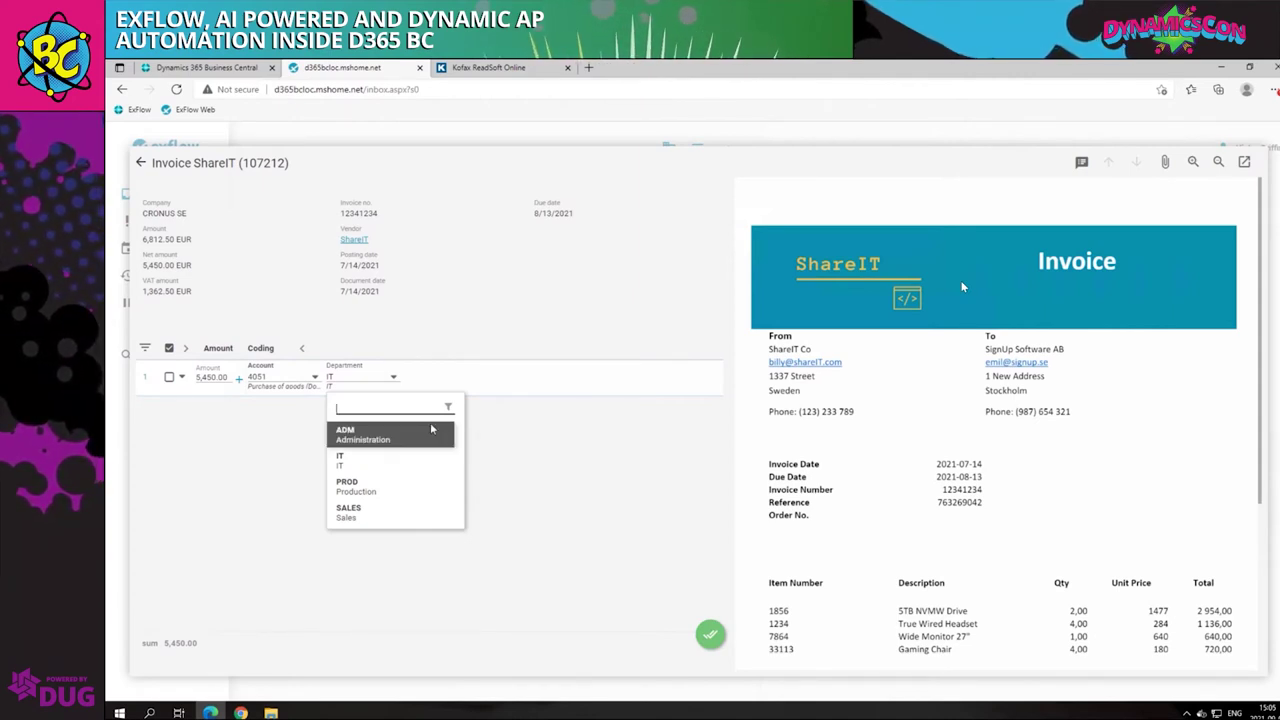
pyautogui.click(521, 464)
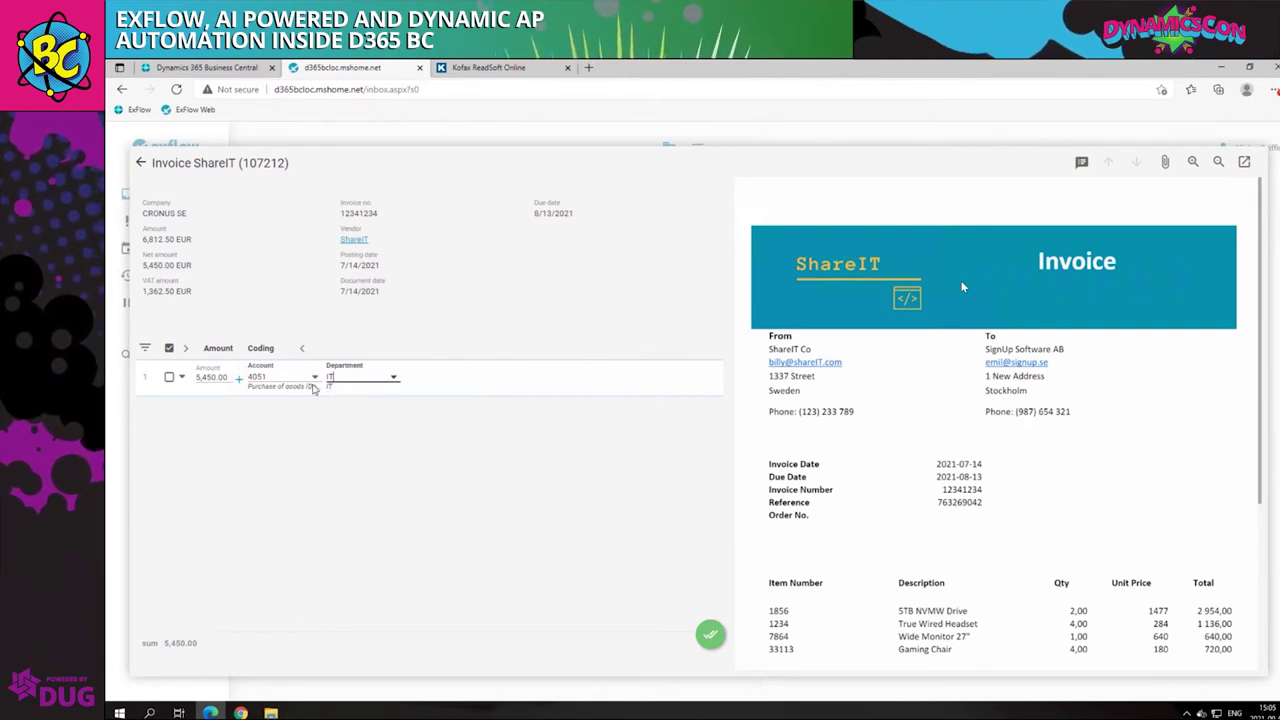
pyautogui.click(239, 380)
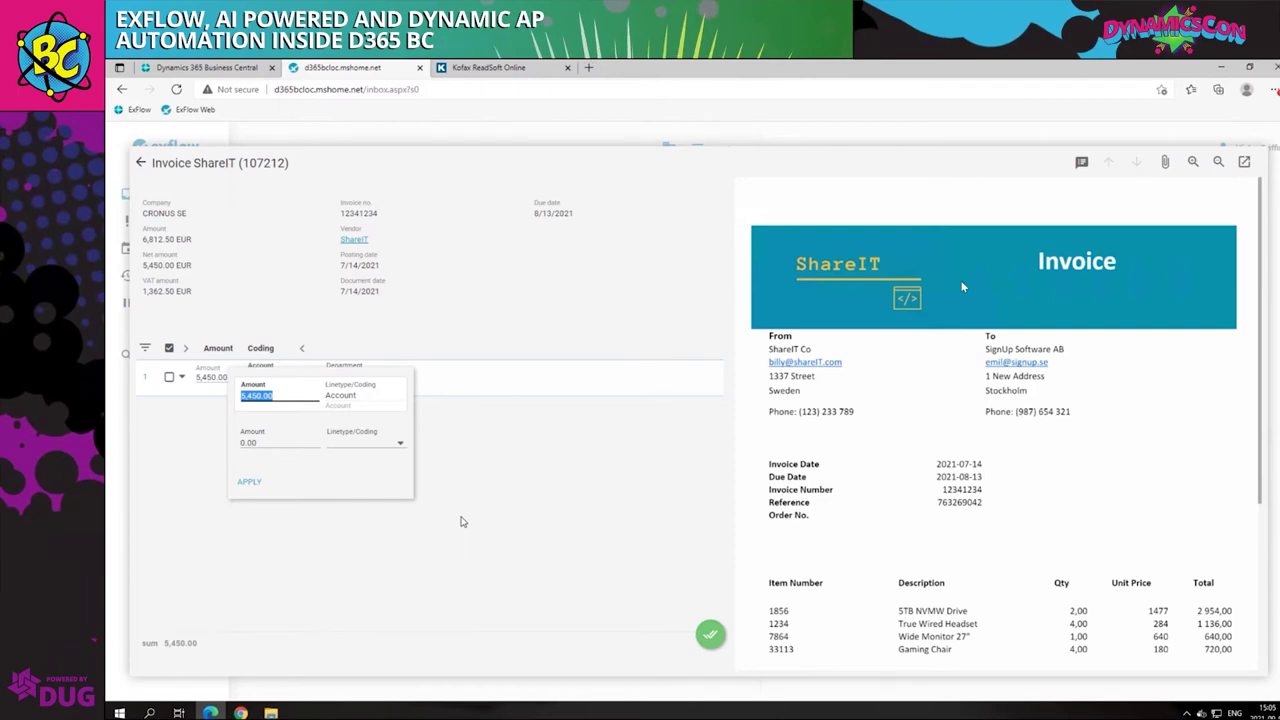
pyautogui.click(483, 466)
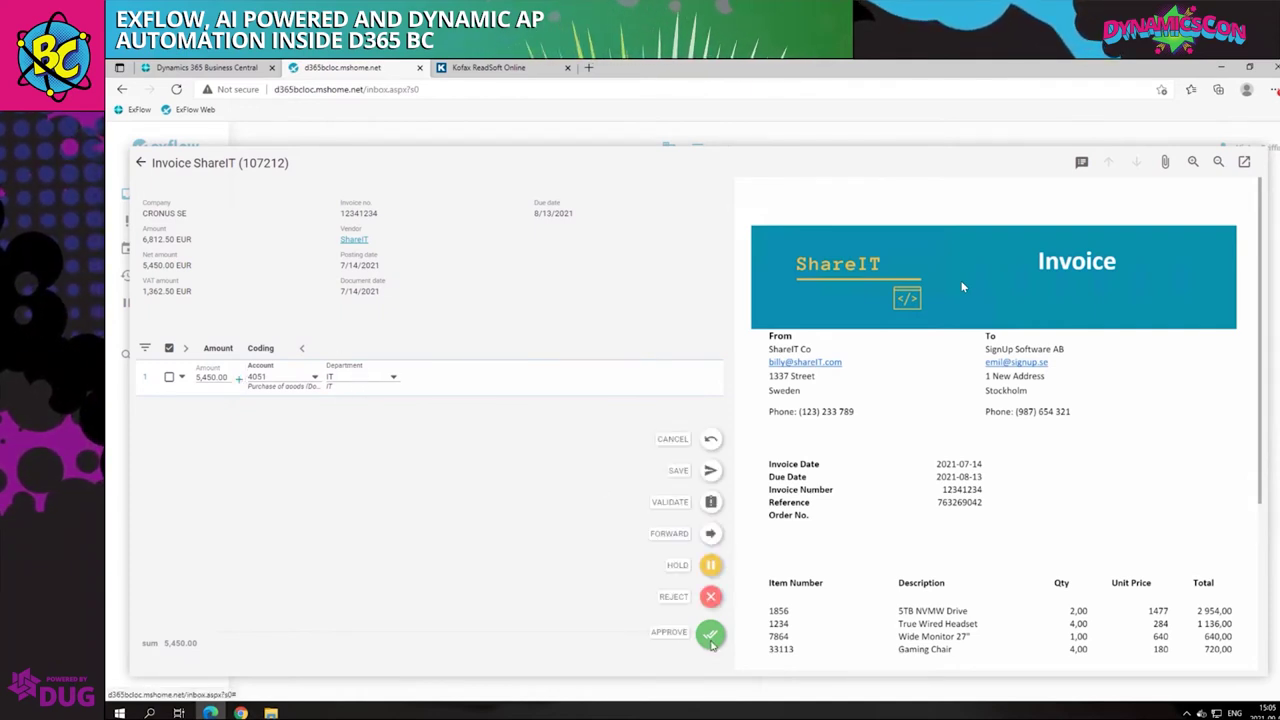
# Approve the ShareIT invoice 107212 as second approver in ExFlow Web
pyautogui.click(176, 89)
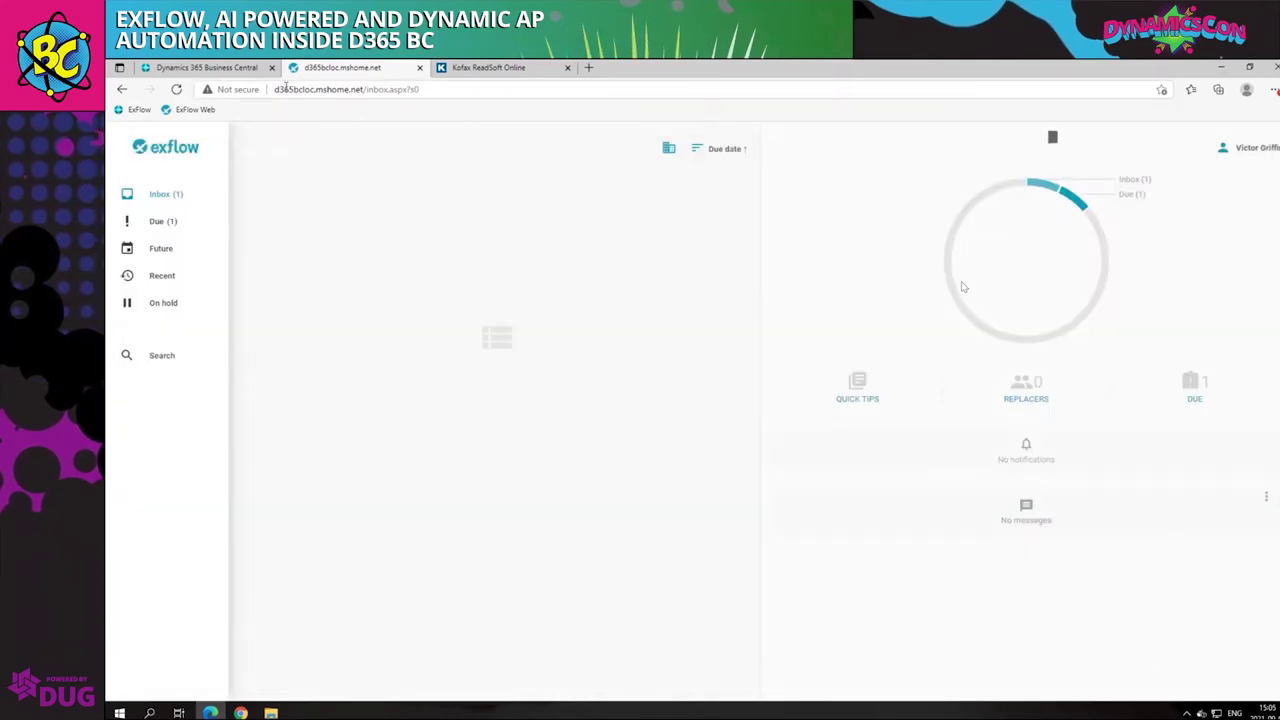
pyautogui.click(215, 70)
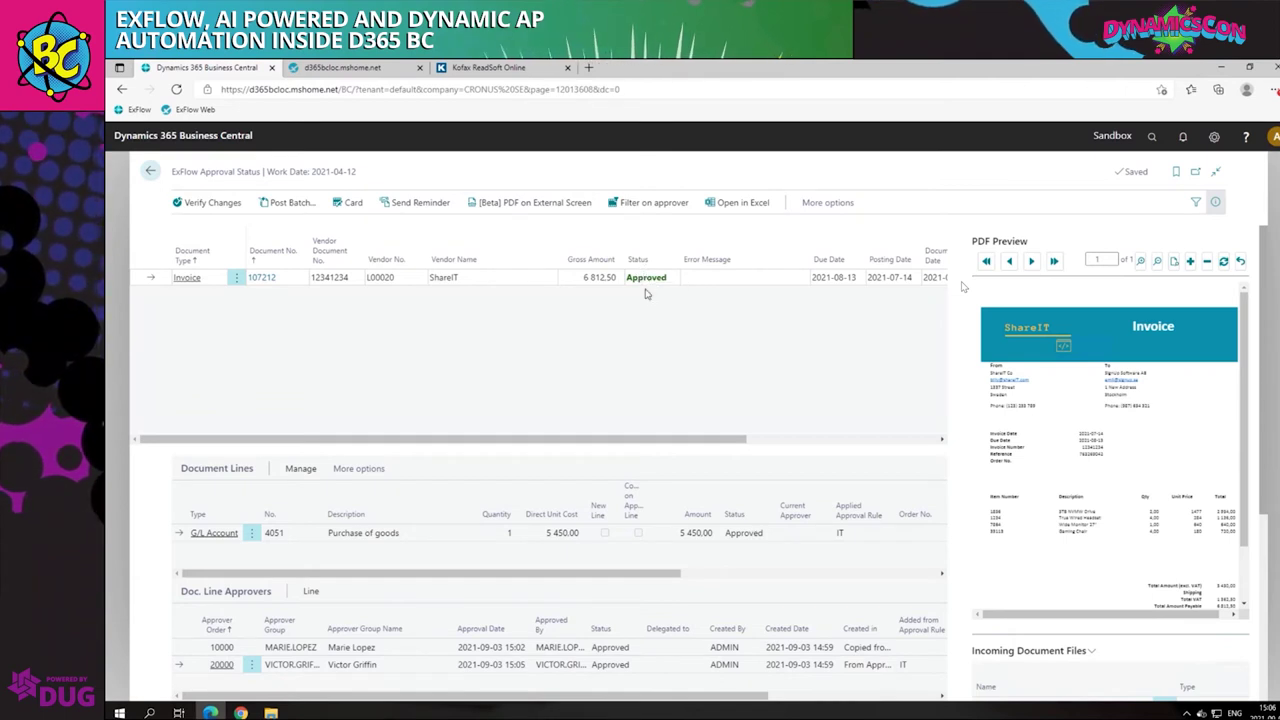
# Confirm invoice 107212's ExFlow Approval Status reads Approved, then return to the CRONUS SE home page
pyautogui.click(150, 173)
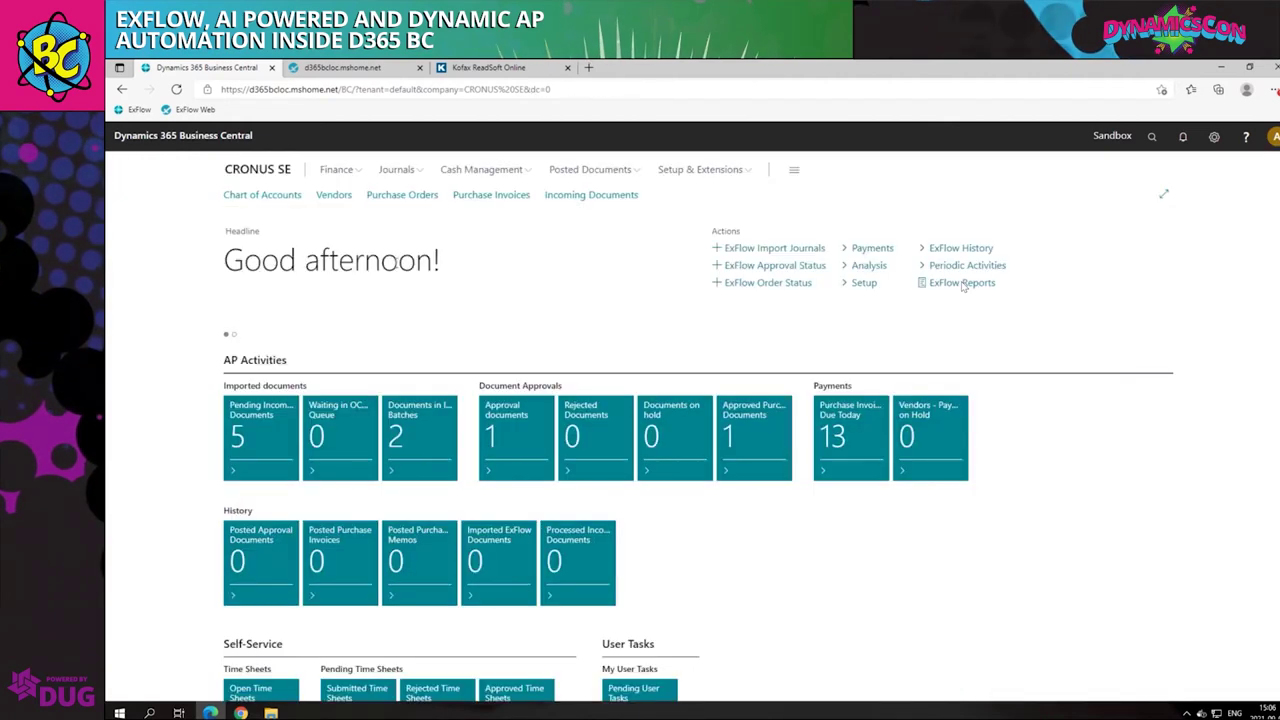
# In the EXPENSE import journal, inspect Phone Company invoice INV-100069's reference 763269042 and contract 1
pyautogui.click(748, 250)
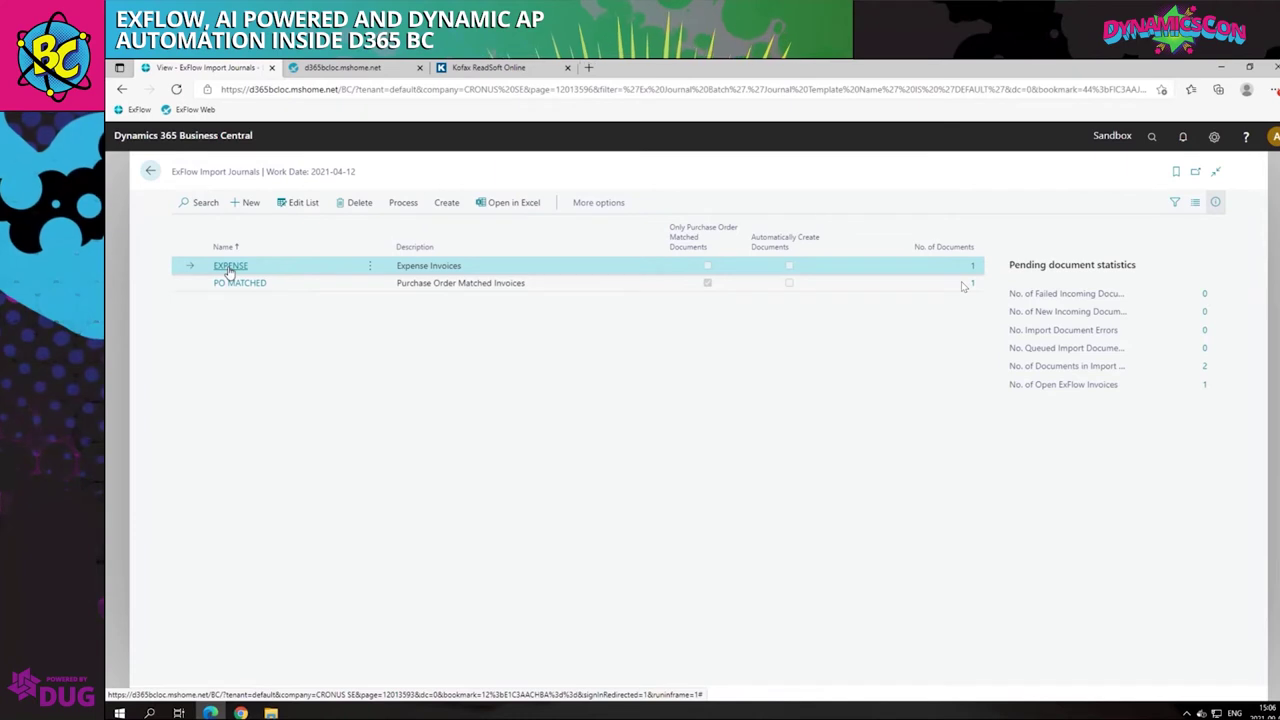
pyautogui.click(229, 268)
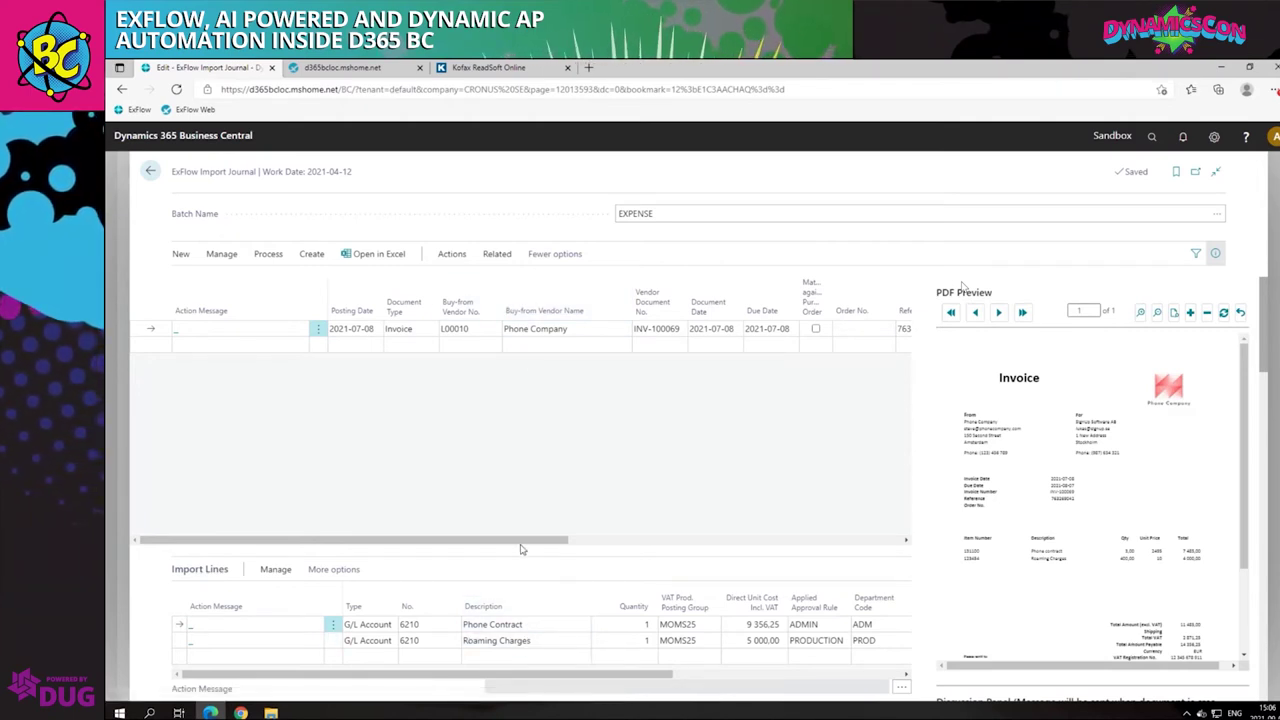
pyautogui.moveTo(548, 541); pyautogui.dragTo(686, 562)
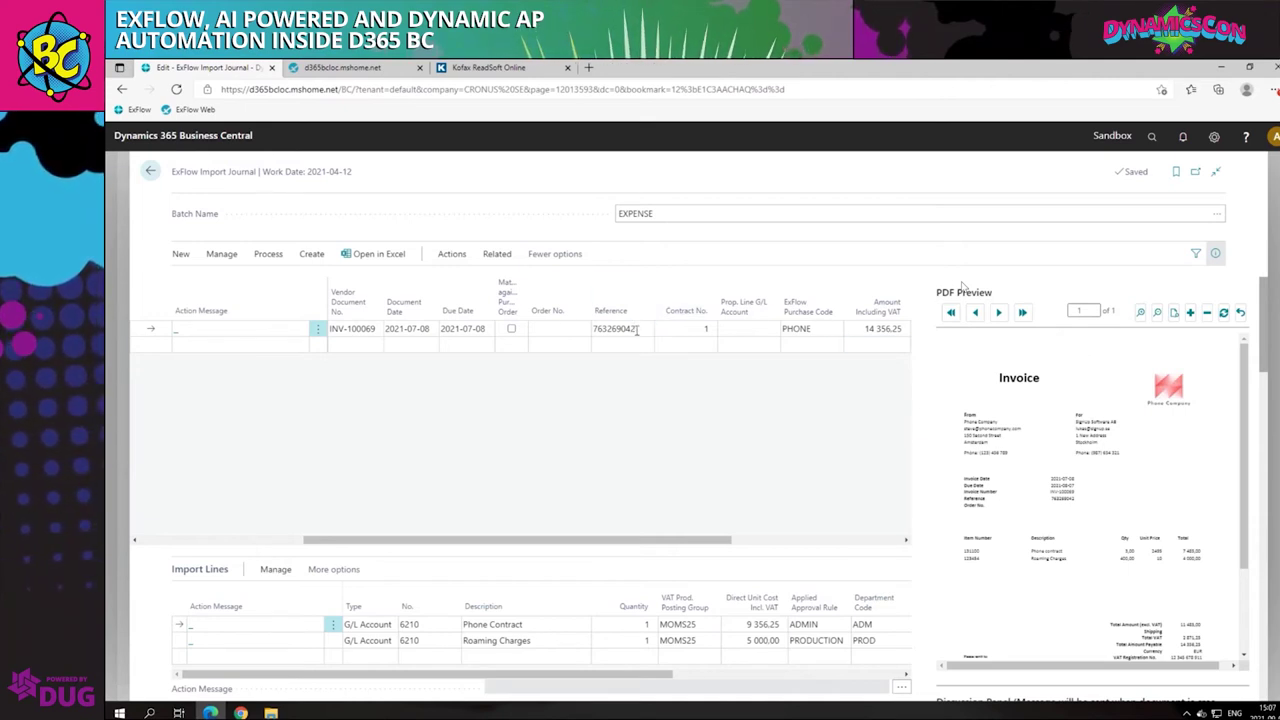
pyautogui.moveTo(636, 328); pyautogui.dragTo(597, 343)
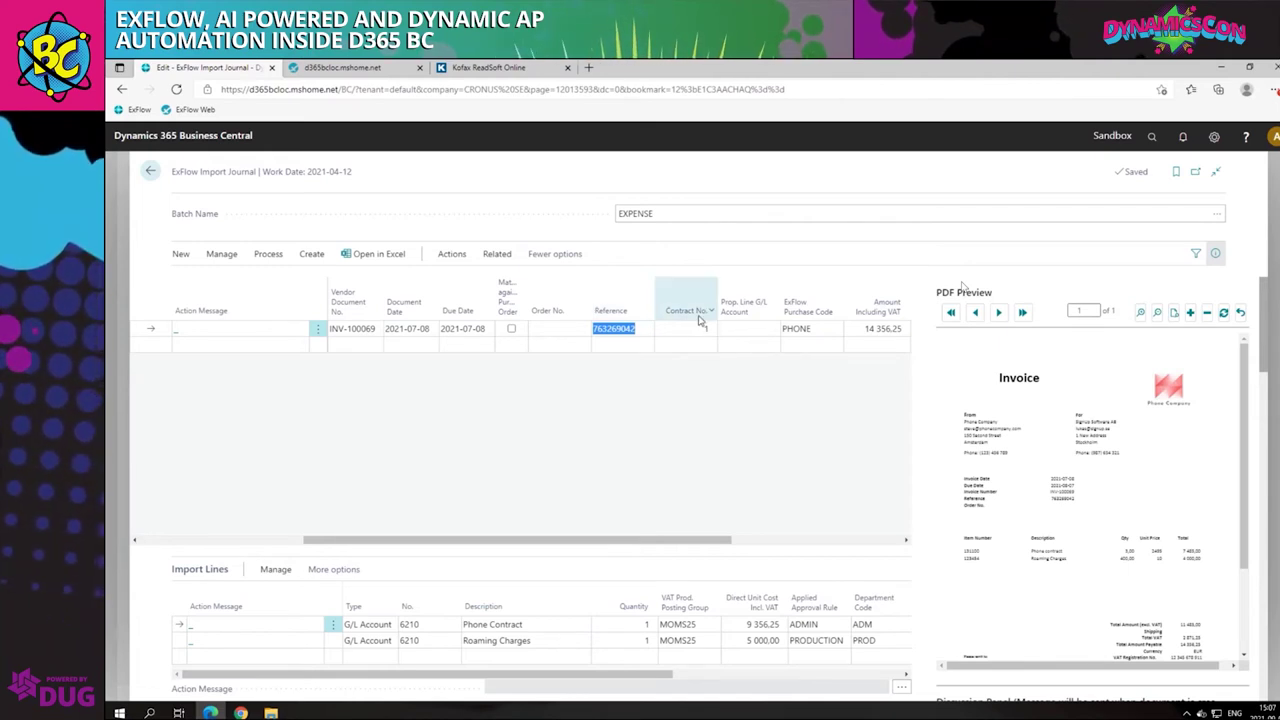
pyautogui.hotkey('alt', 'q')
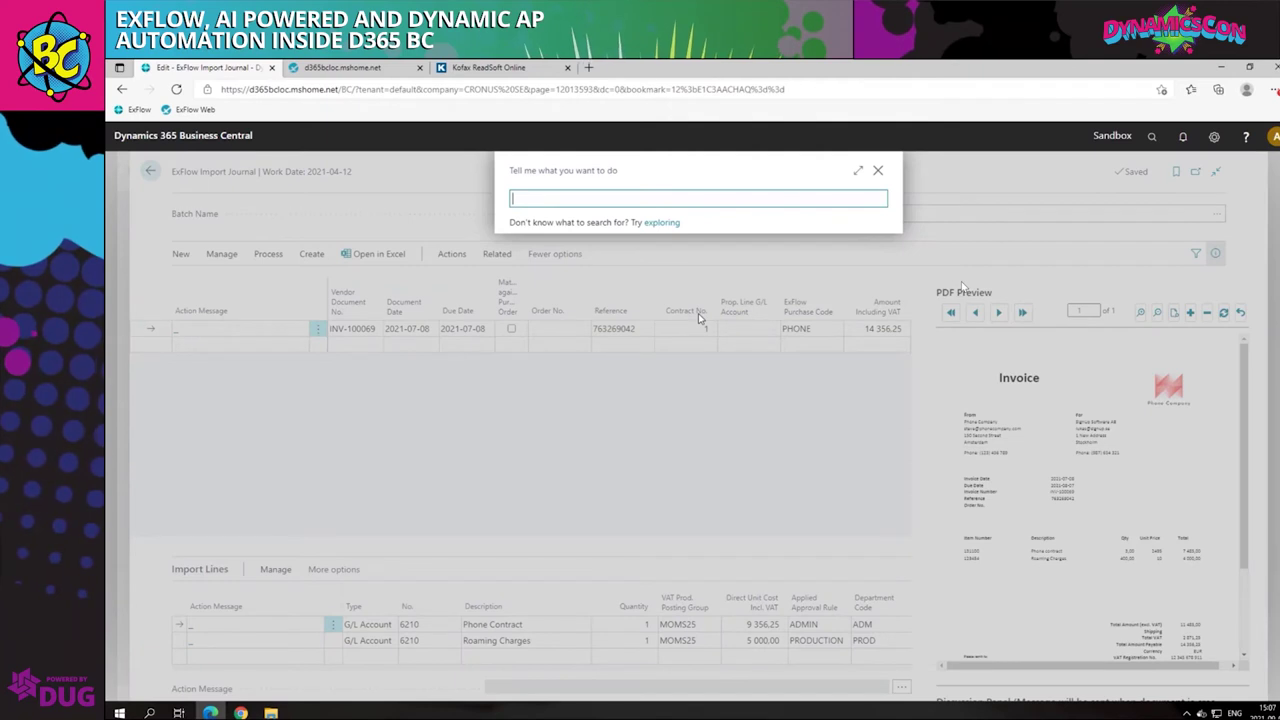
# Search 'contract' to reach ExFlow Contracts and open Phone Company's contract 1
pyautogui.write('contract')
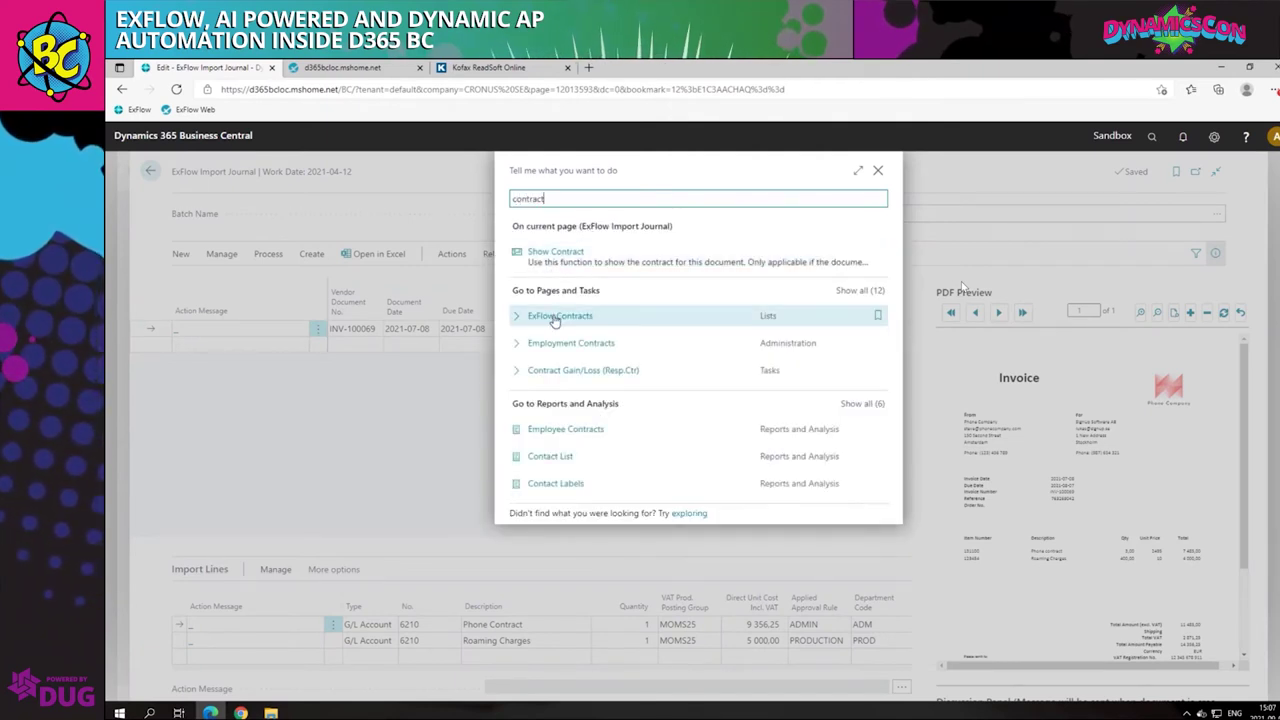
pyautogui.click(555, 318)
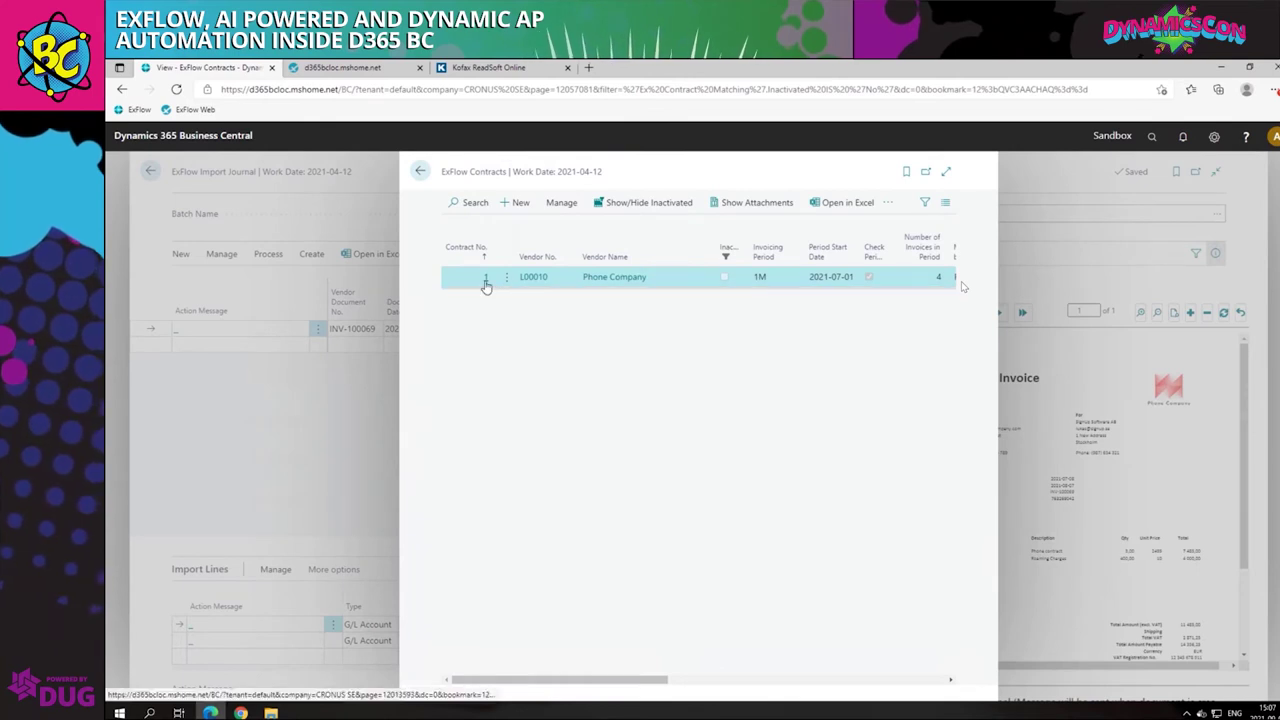
pyautogui.click(485, 283)
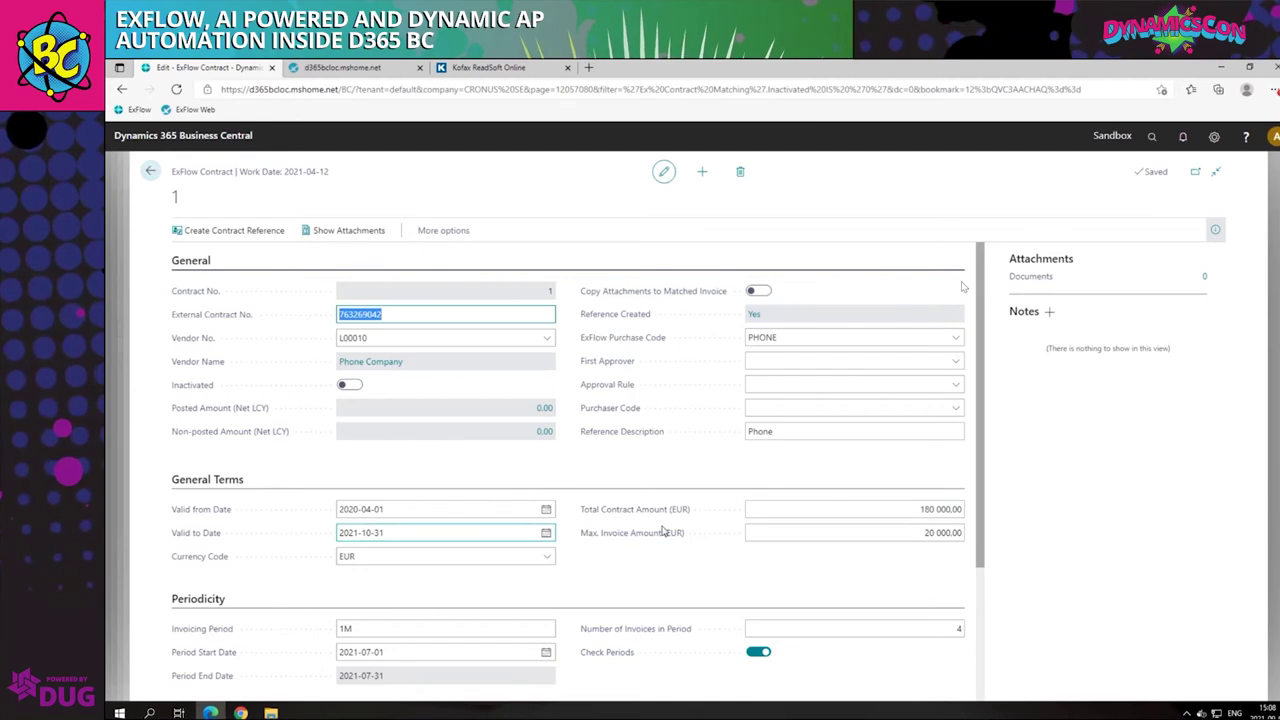
# Keep the contract's invoicing period at 1M with period start date 2021-07-01
pyautogui.click(900, 509)
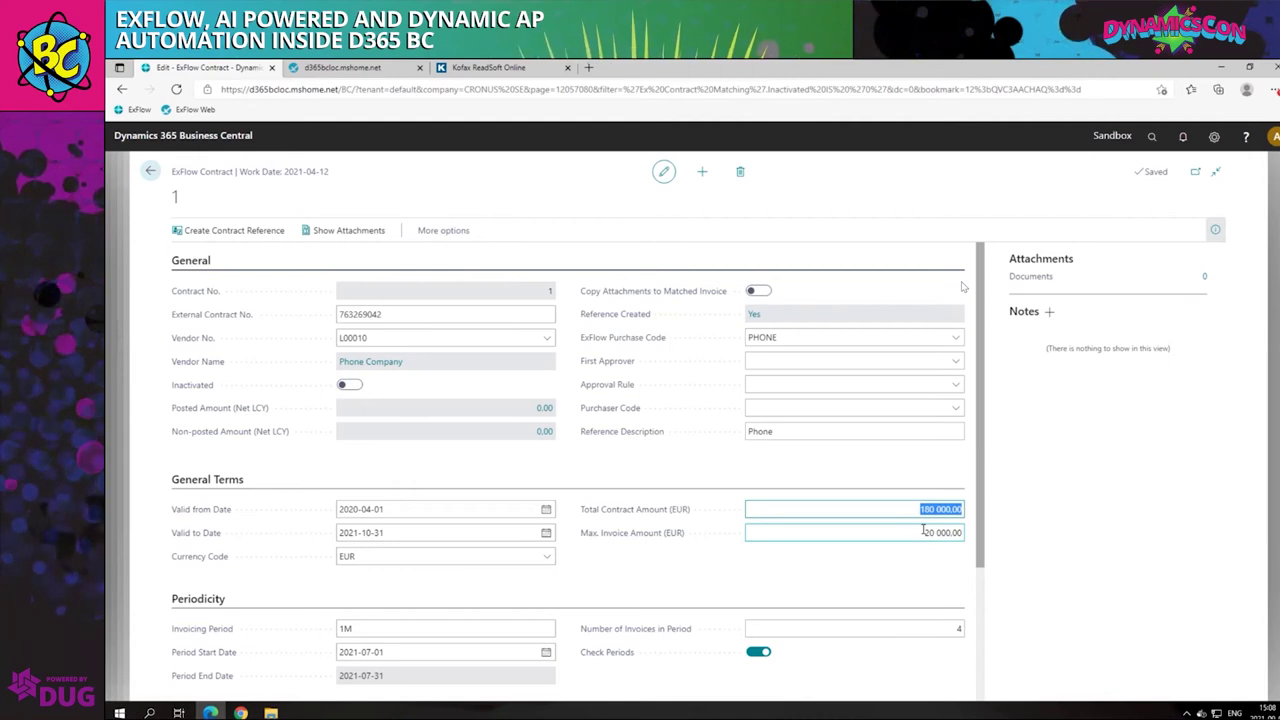
pyautogui.scroll(-1, 517, 604)
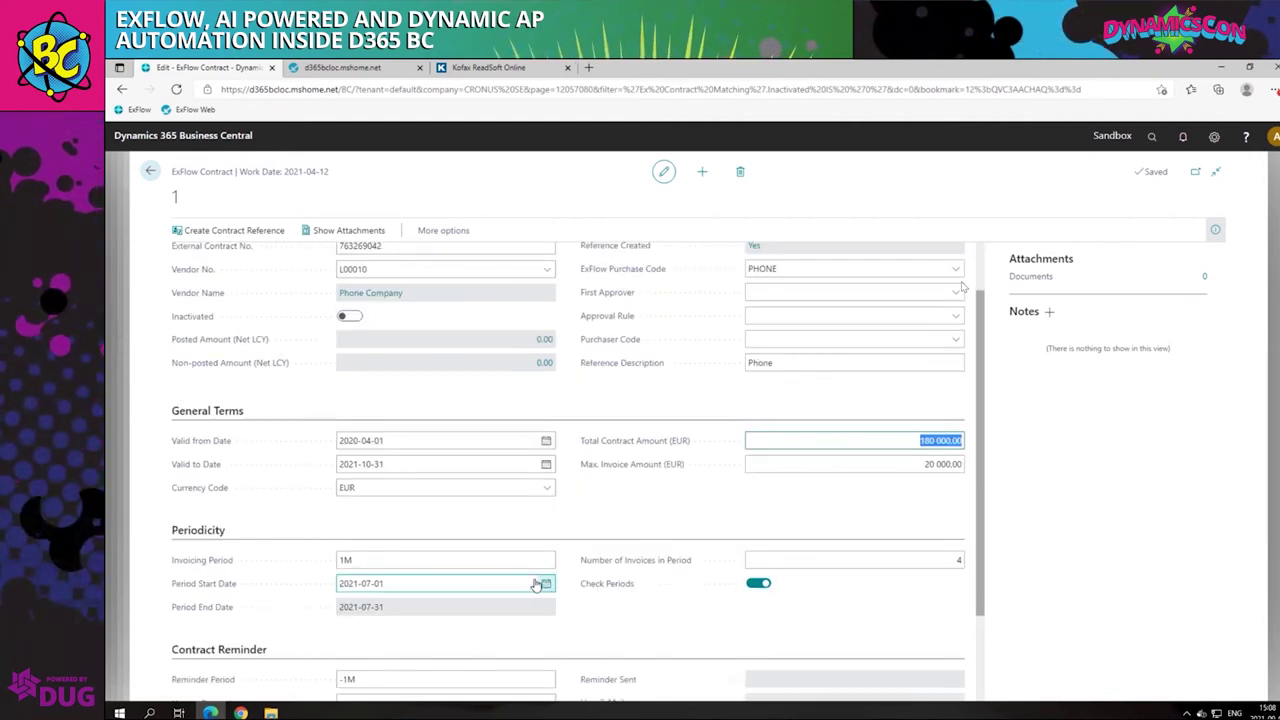
pyautogui.click(338, 563)
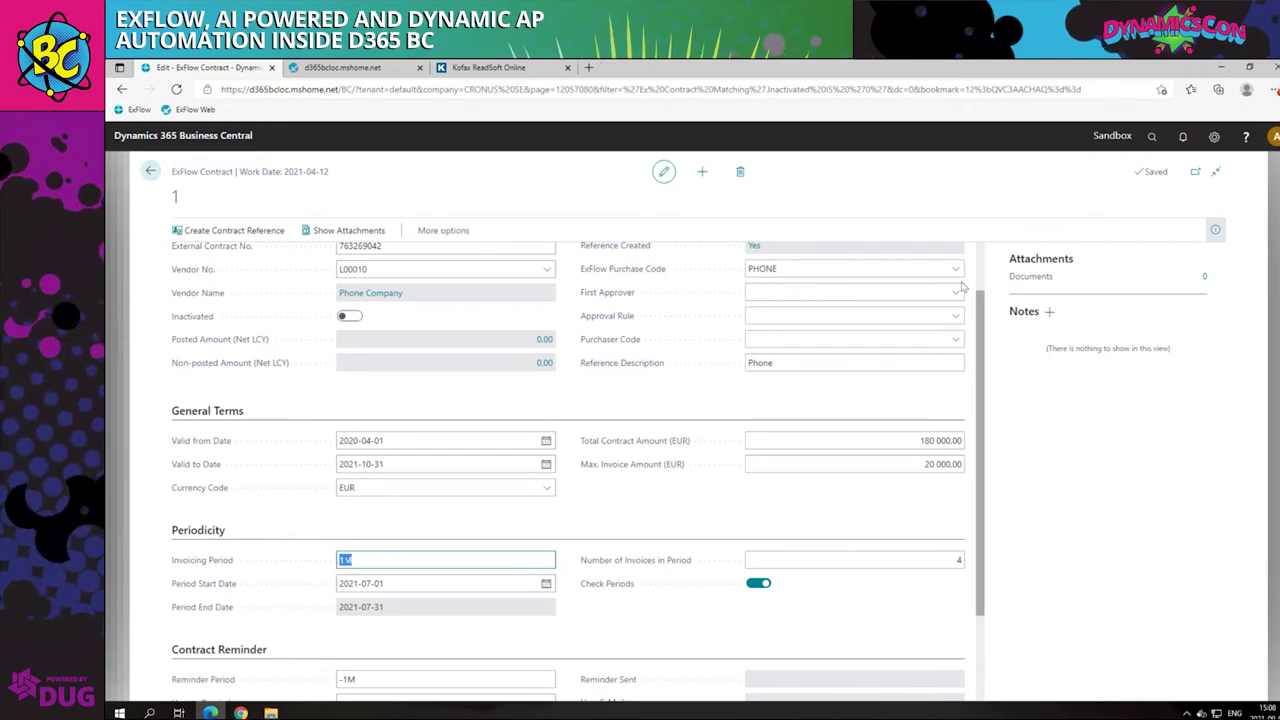
pyautogui.click(355, 561)
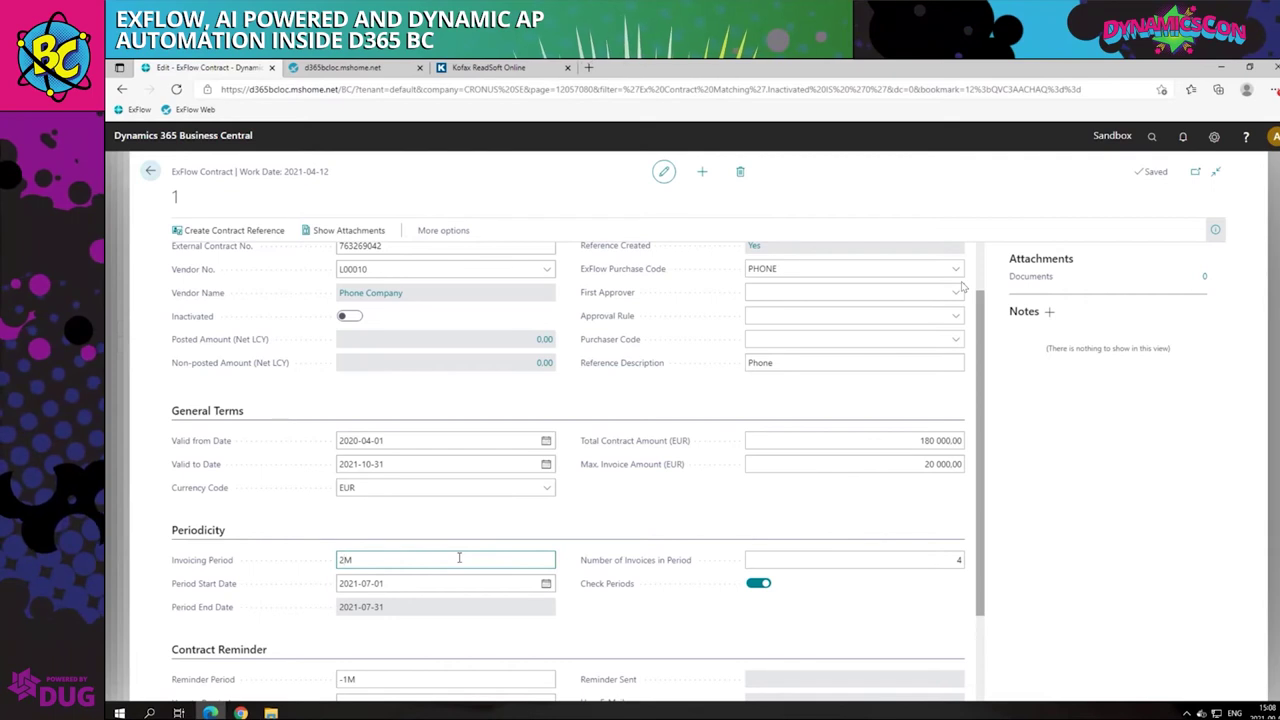
pyautogui.press('BackSpace')
pyautogui.write('1')
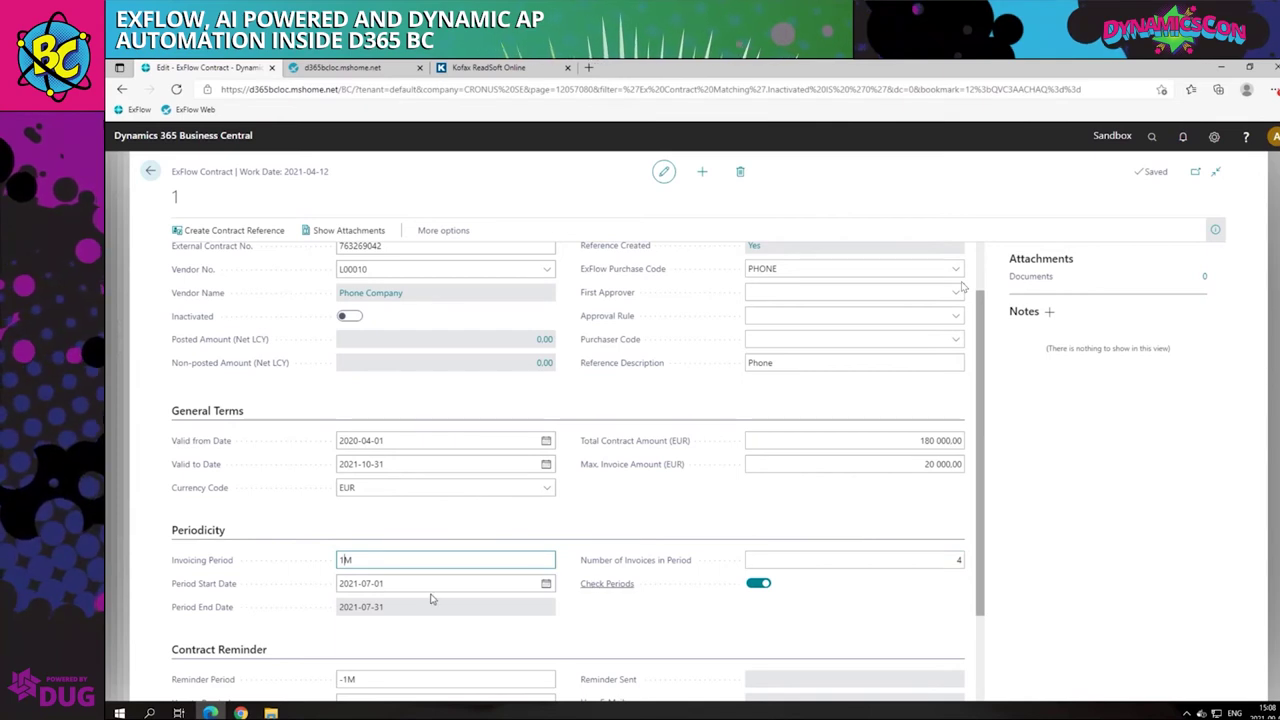
pyautogui.click(395, 584)
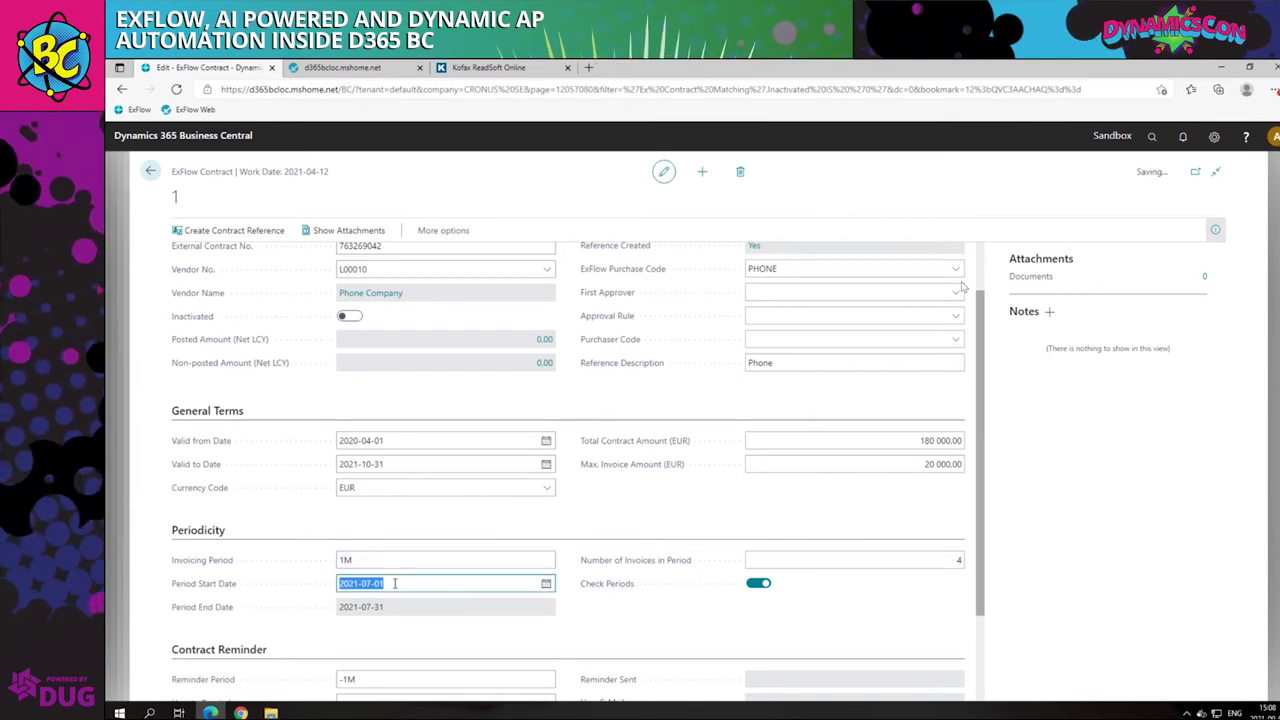
pyautogui.click(359, 562)
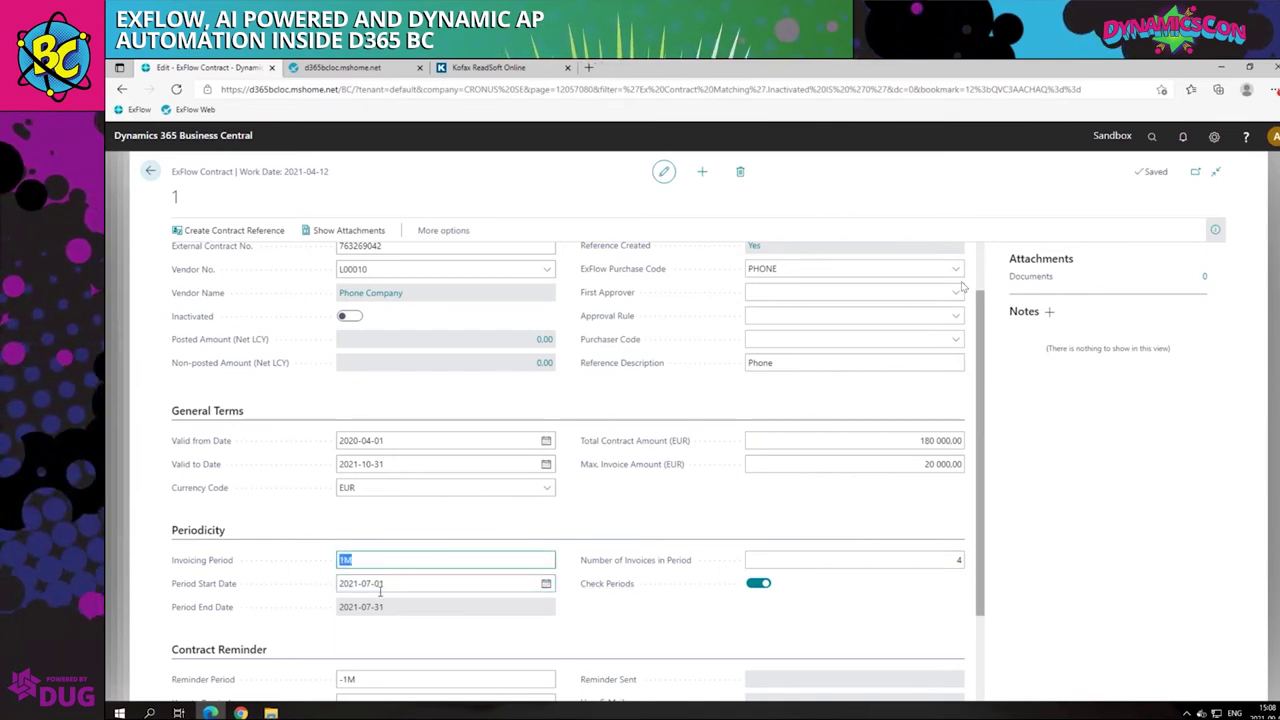
pyautogui.click(389, 585)
pyautogui.click(385, 617)
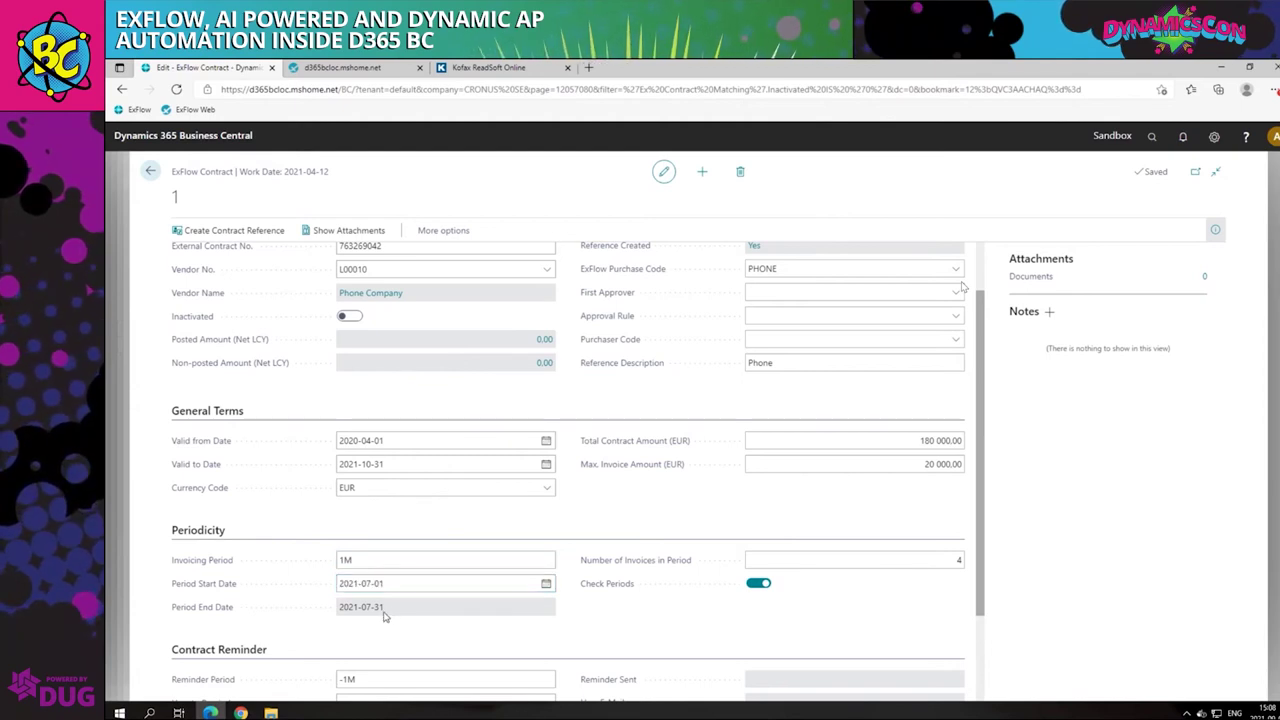
# Set 4 invoices per period and review the -1M reminder period
pyautogui.click(951, 560)
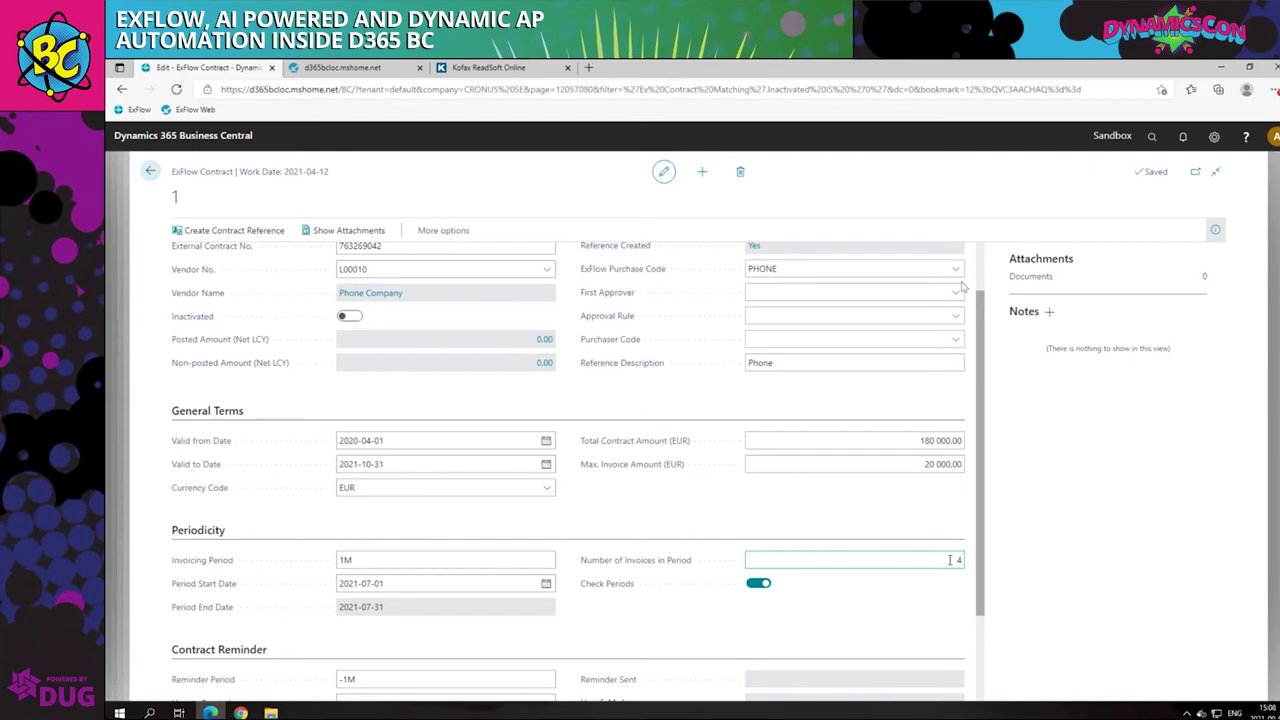
pyautogui.click(772, 599)
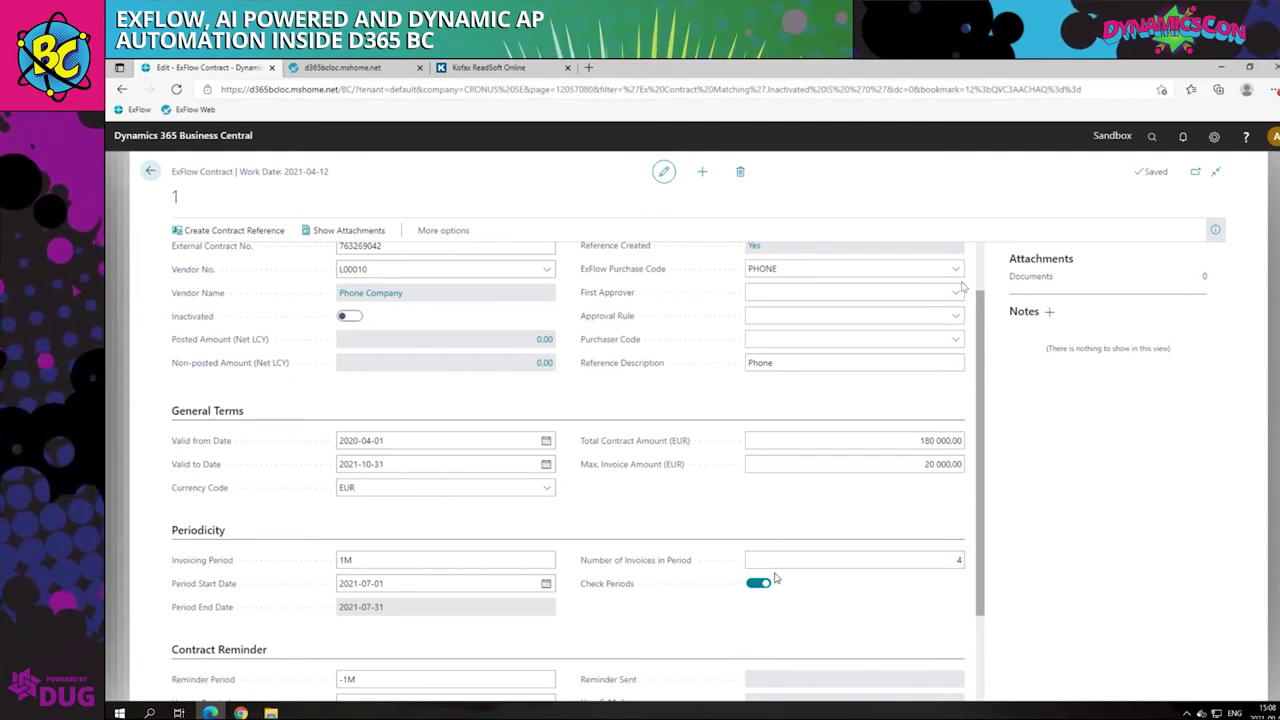
pyautogui.scroll(-2, 690, 617)
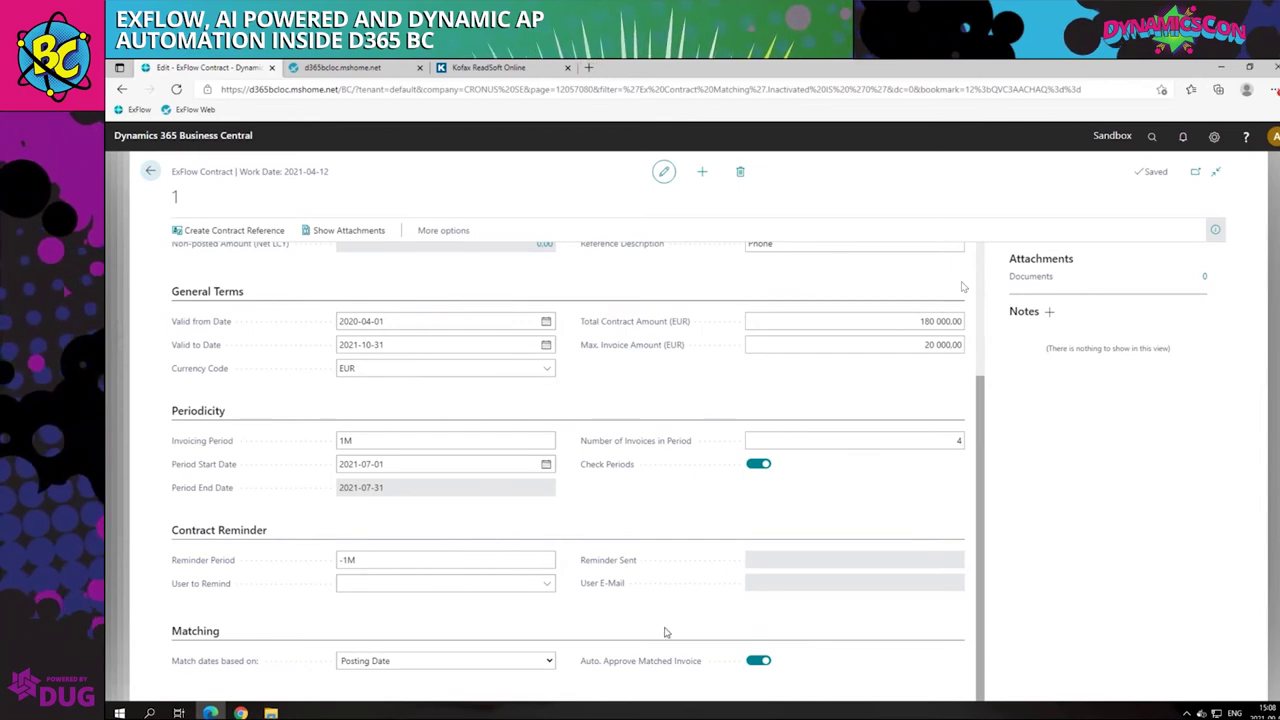
pyautogui.click(387, 560)
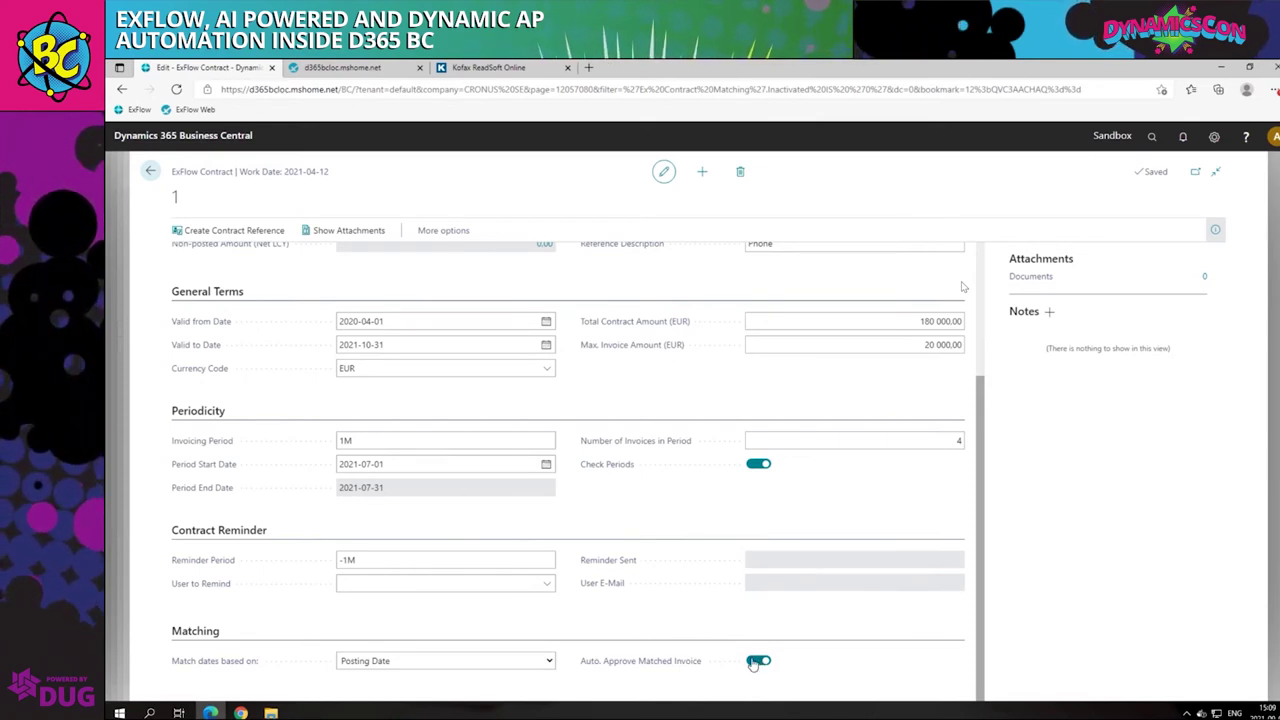
pyautogui.scroll(4, 729, 600)
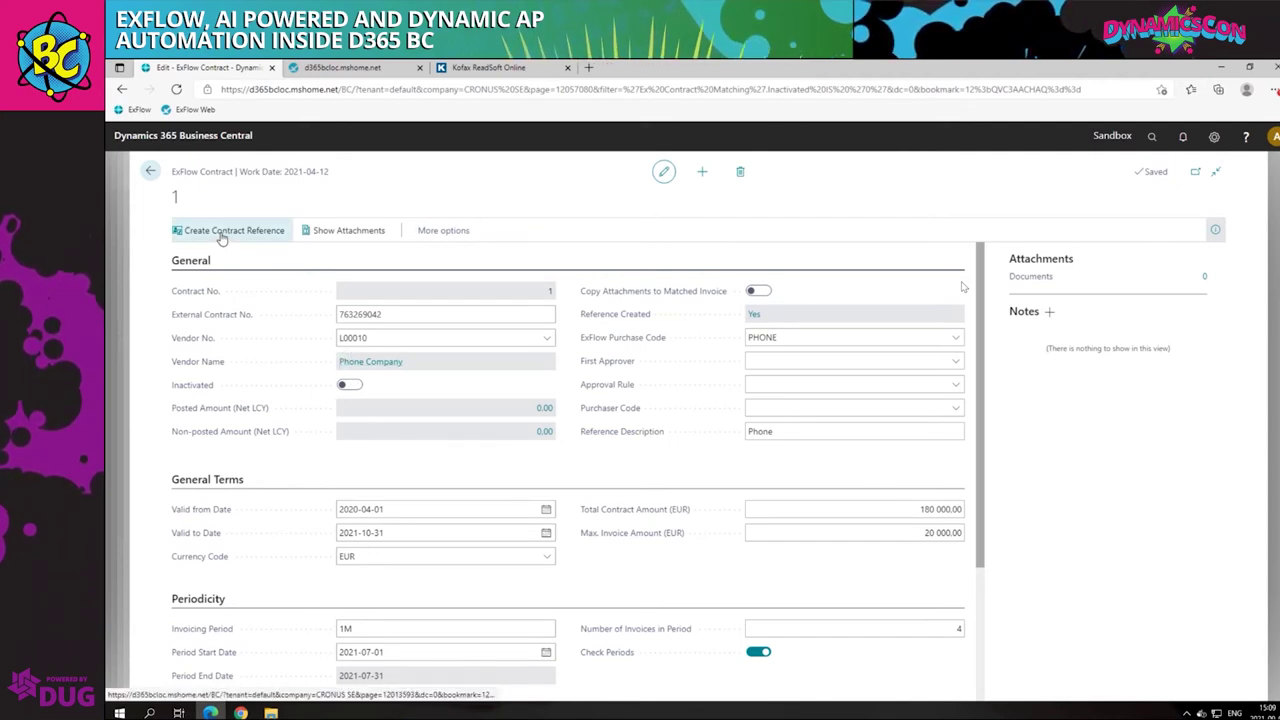
# Return to the EXPENSE import journal and check the journal line's contract number
pyautogui.click(150, 172)
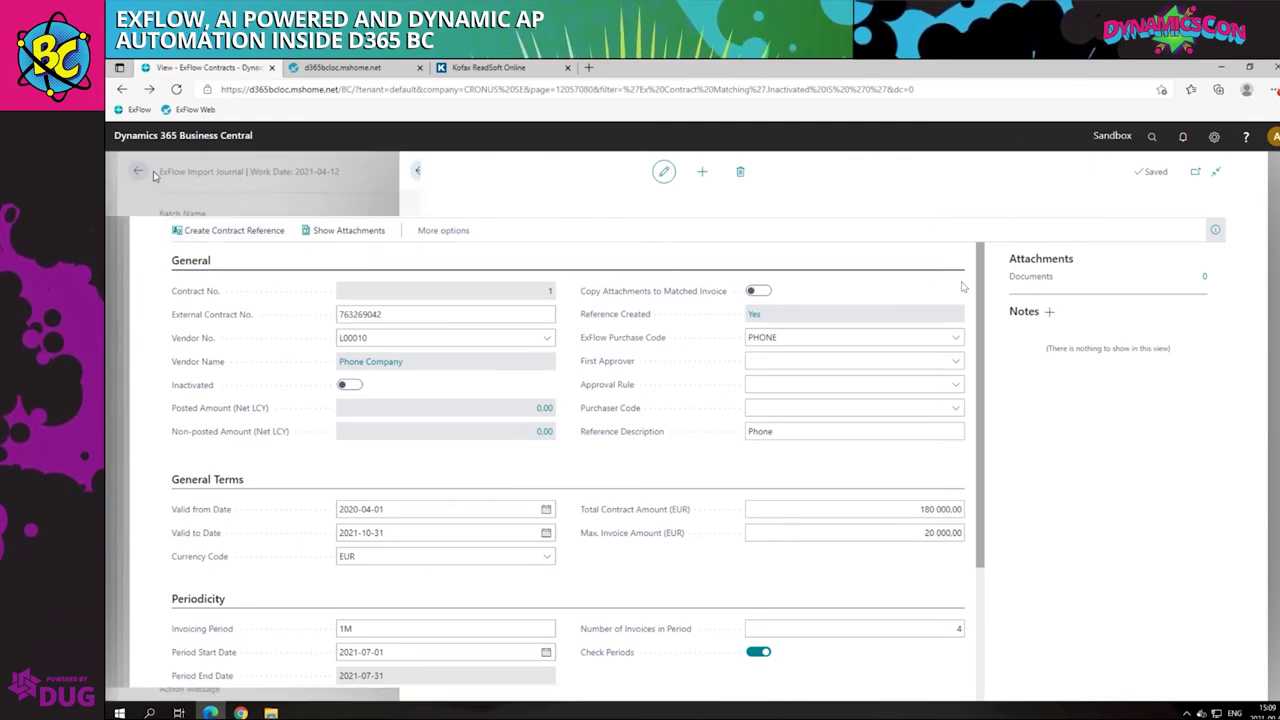
pyautogui.click(421, 173)
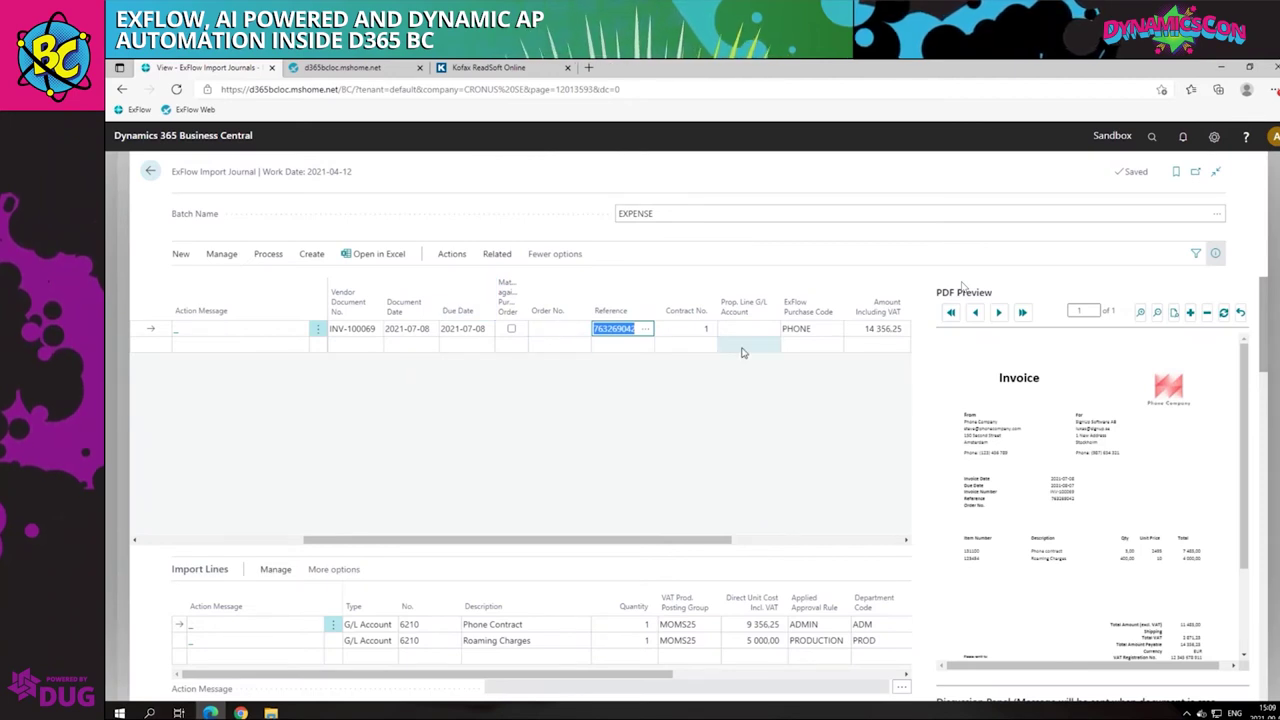
pyautogui.click(690, 329)
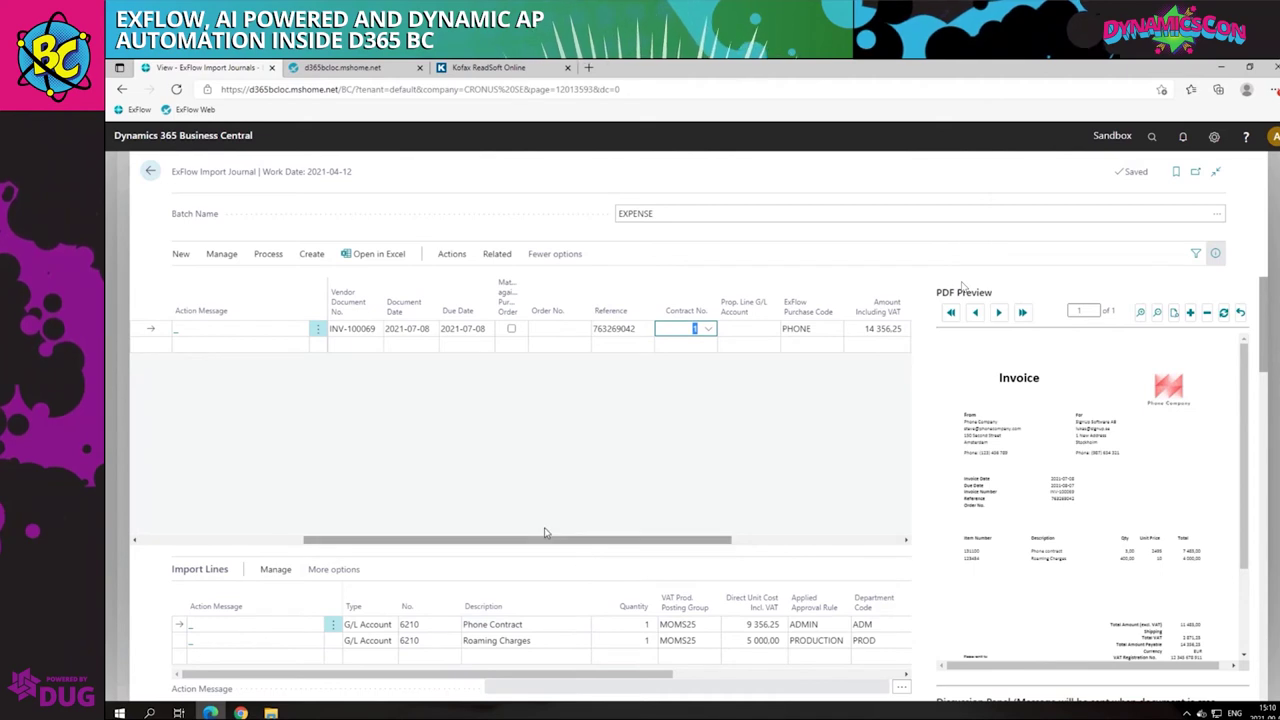
# Convert the Phone Company document into invoice 107213 and leave the emptied journal
pyautogui.click(312, 257)
pyautogui.click(393, 284)
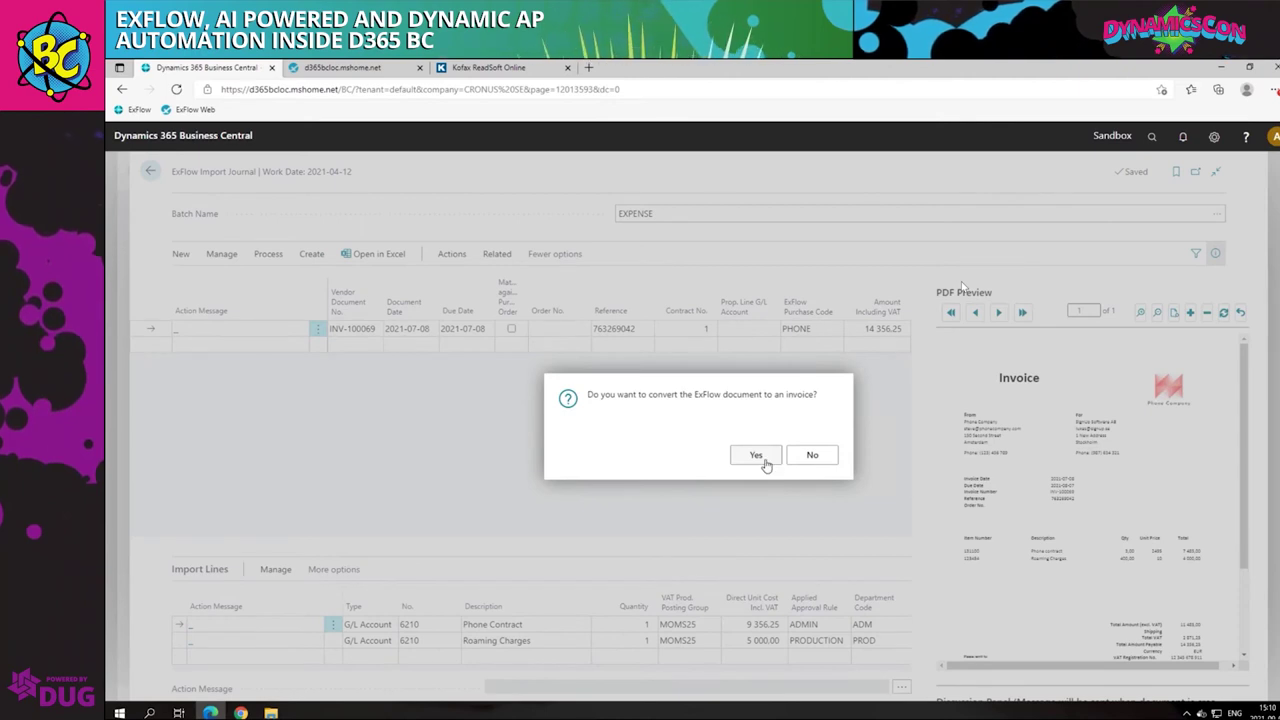
pyautogui.click(757, 457)
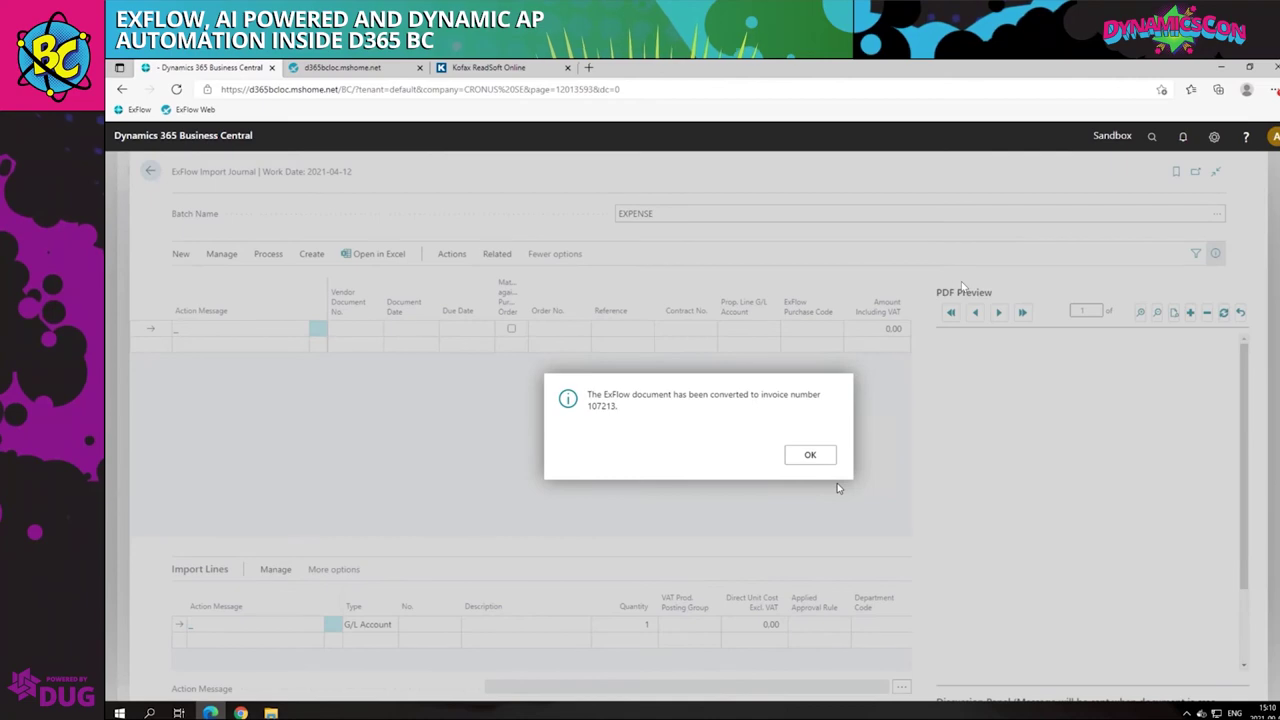
pyautogui.click(810, 456)
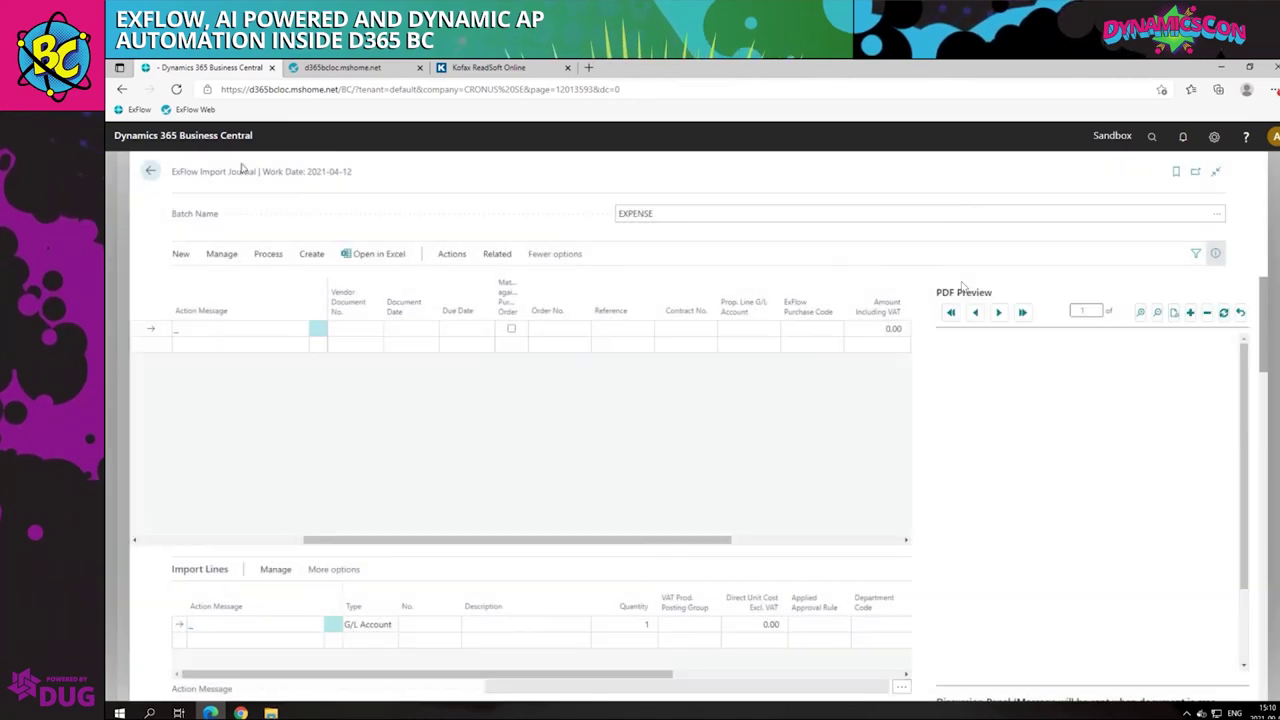
pyautogui.click(147, 171)
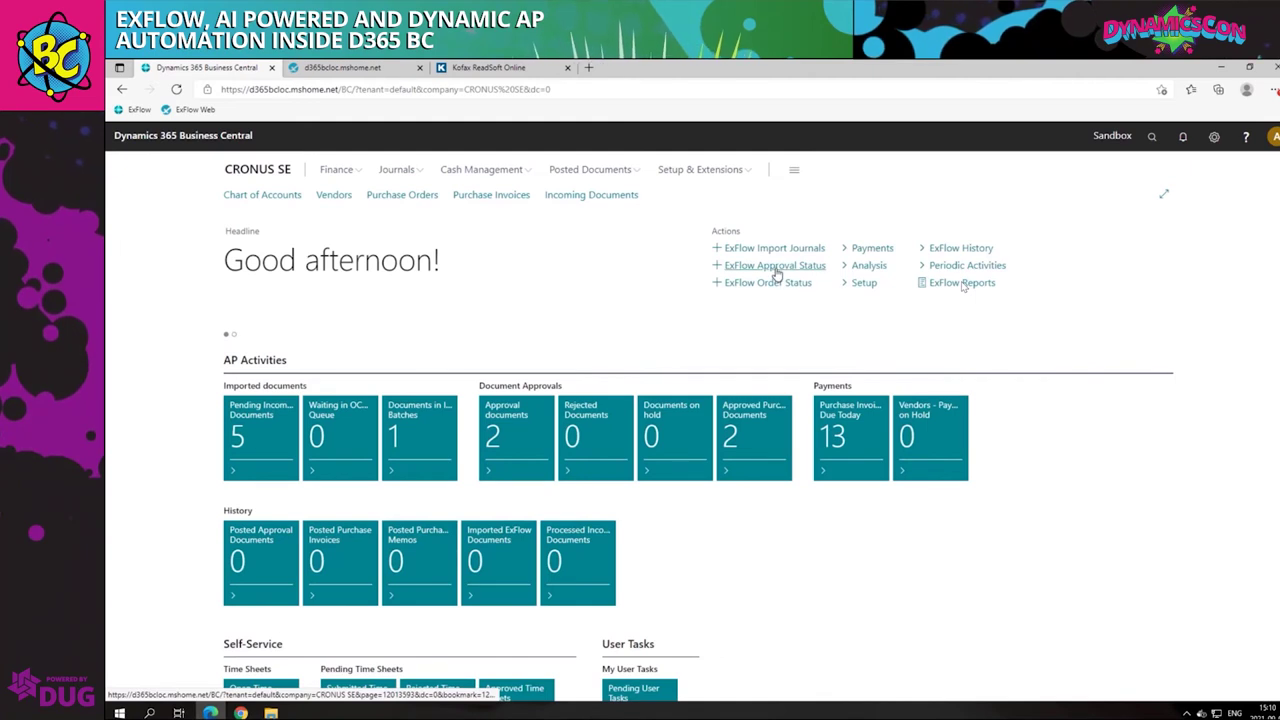
pyautogui.click(757, 284)
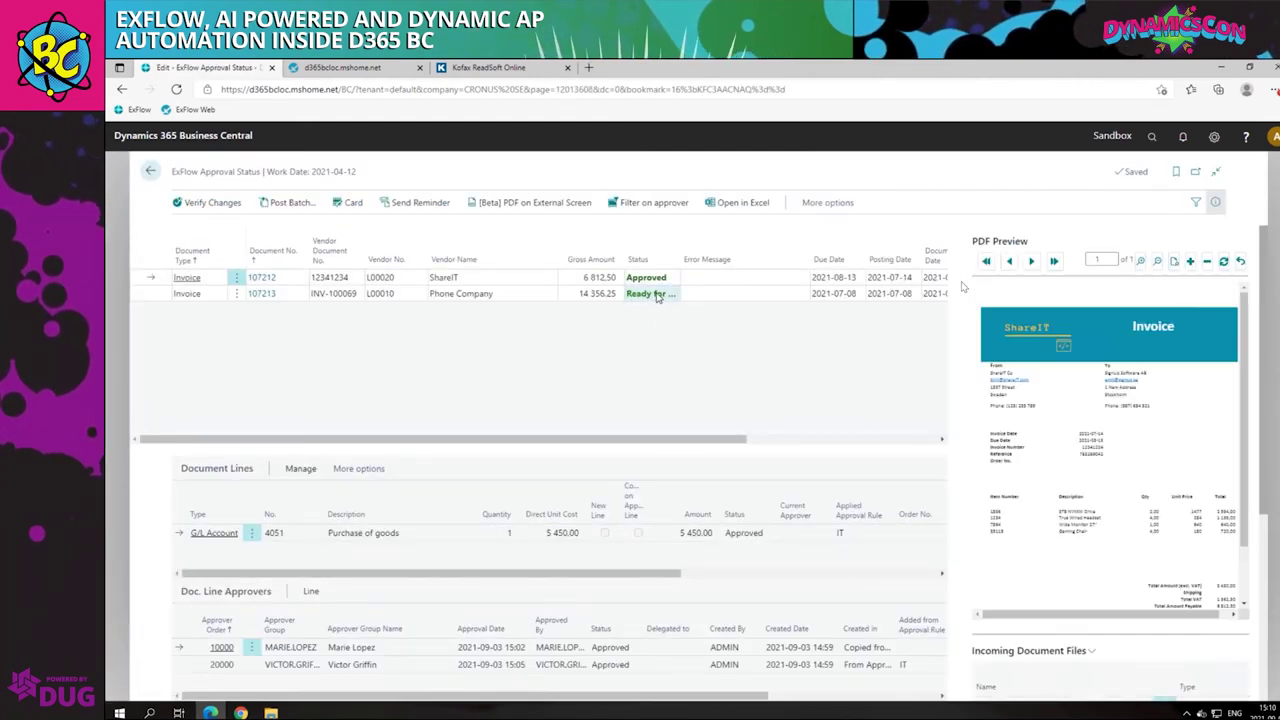
pyautogui.click(641, 297)
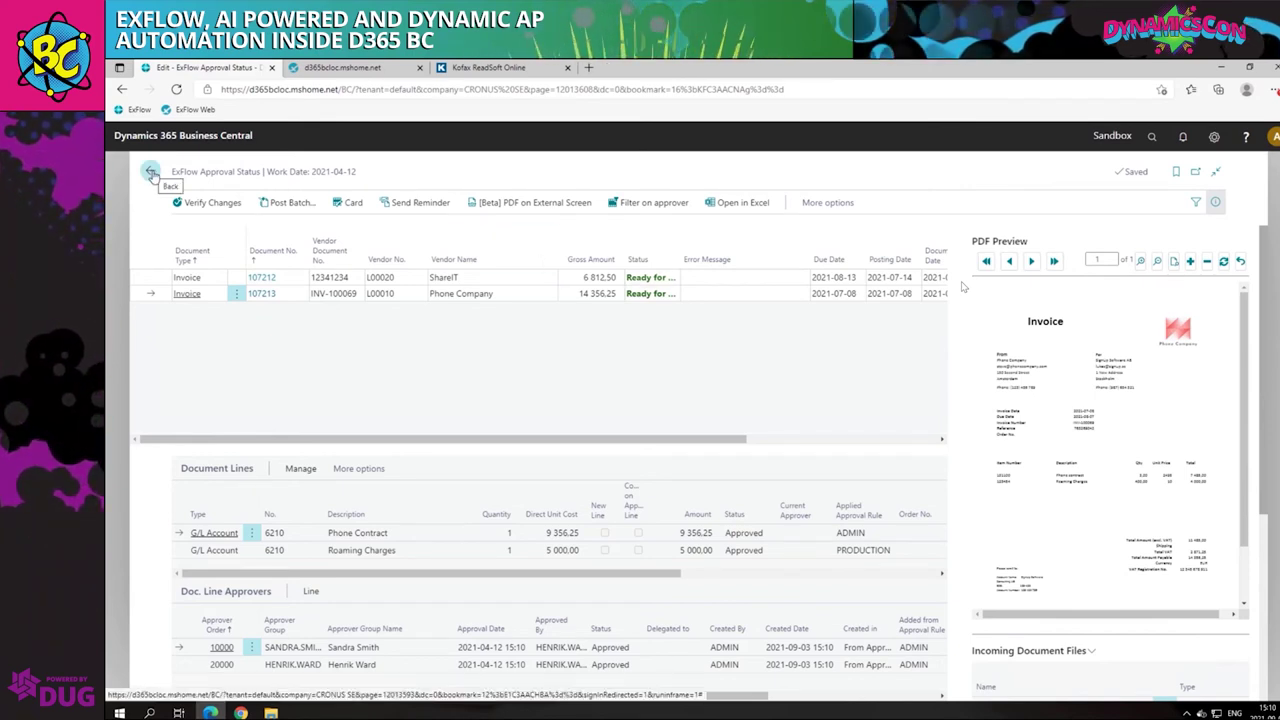
pyautogui.click(150, 172)
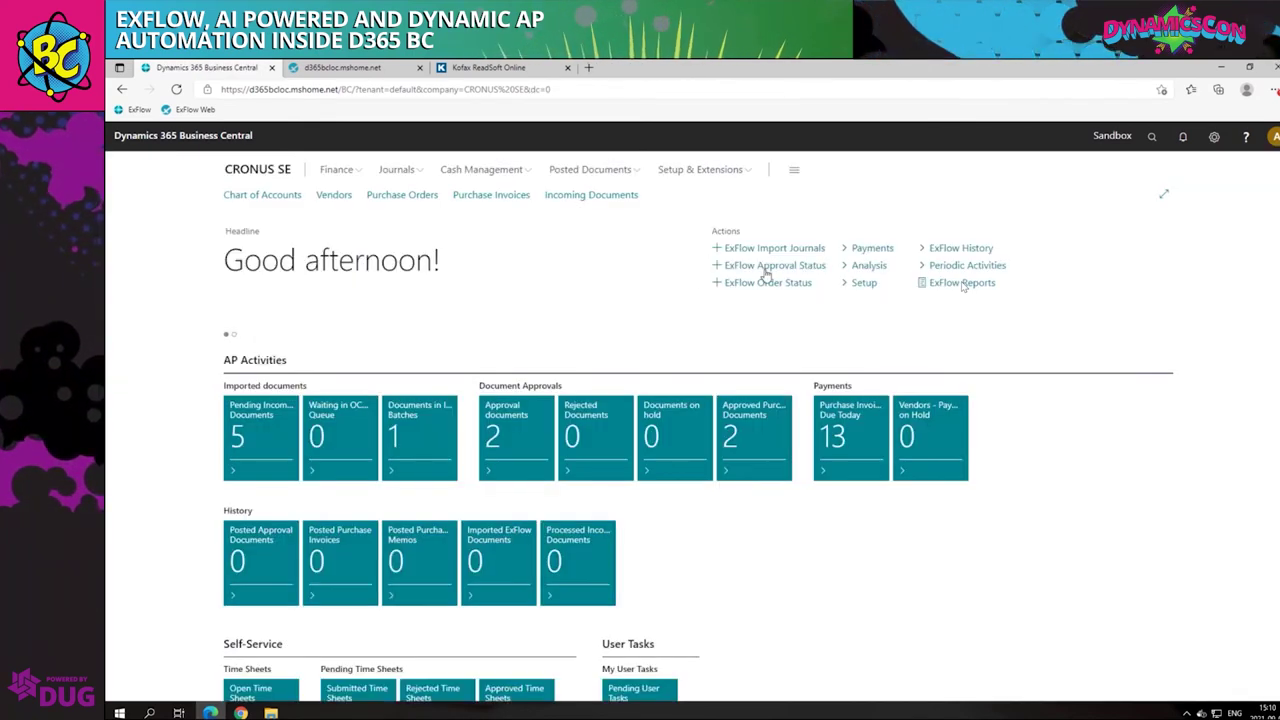
# Open the PO MATCHED import journal and review the Freight line's details
pyautogui.click(778, 249)
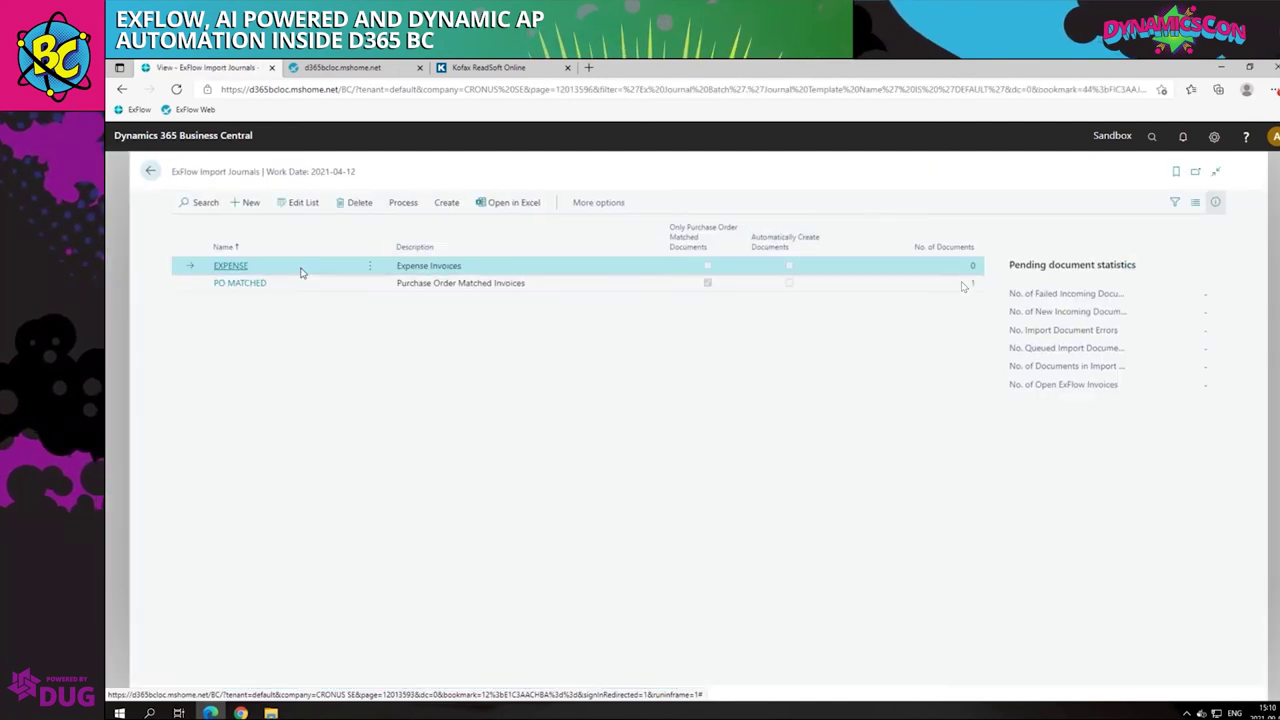
pyautogui.click(244, 285)
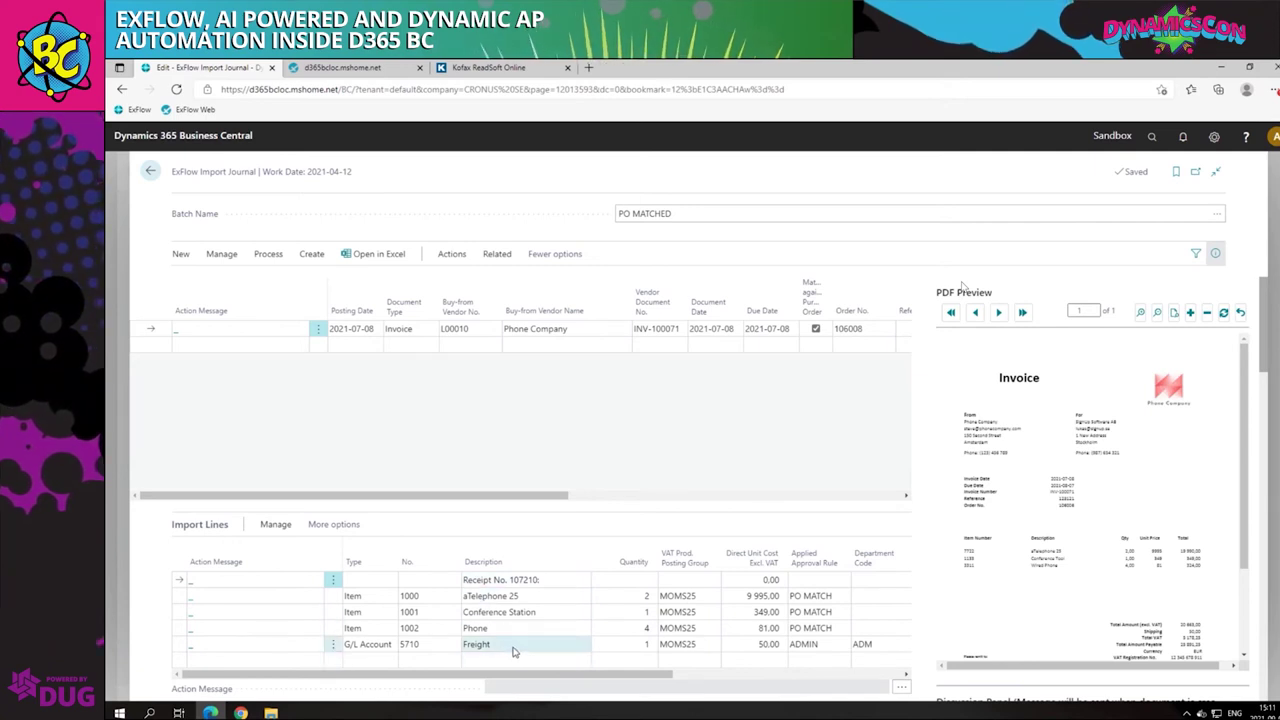
pyautogui.click(397, 649)
pyautogui.press('Tab')
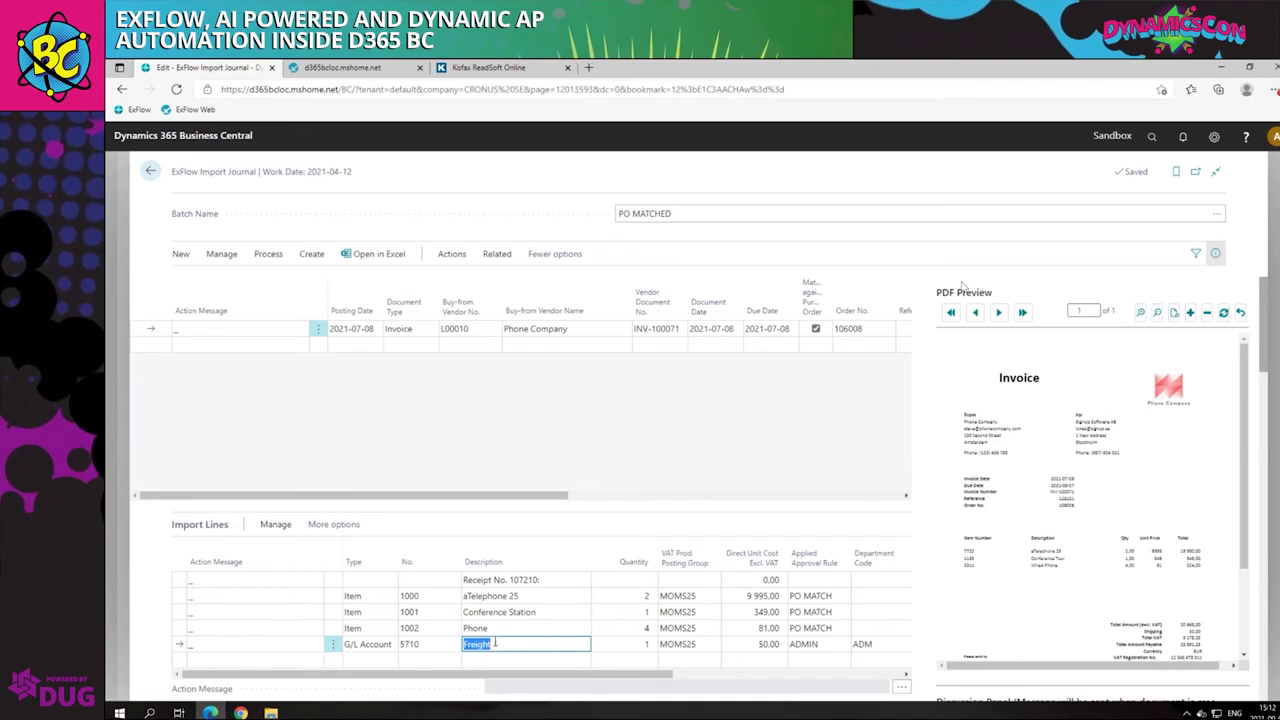
pyautogui.click(1137, 610)
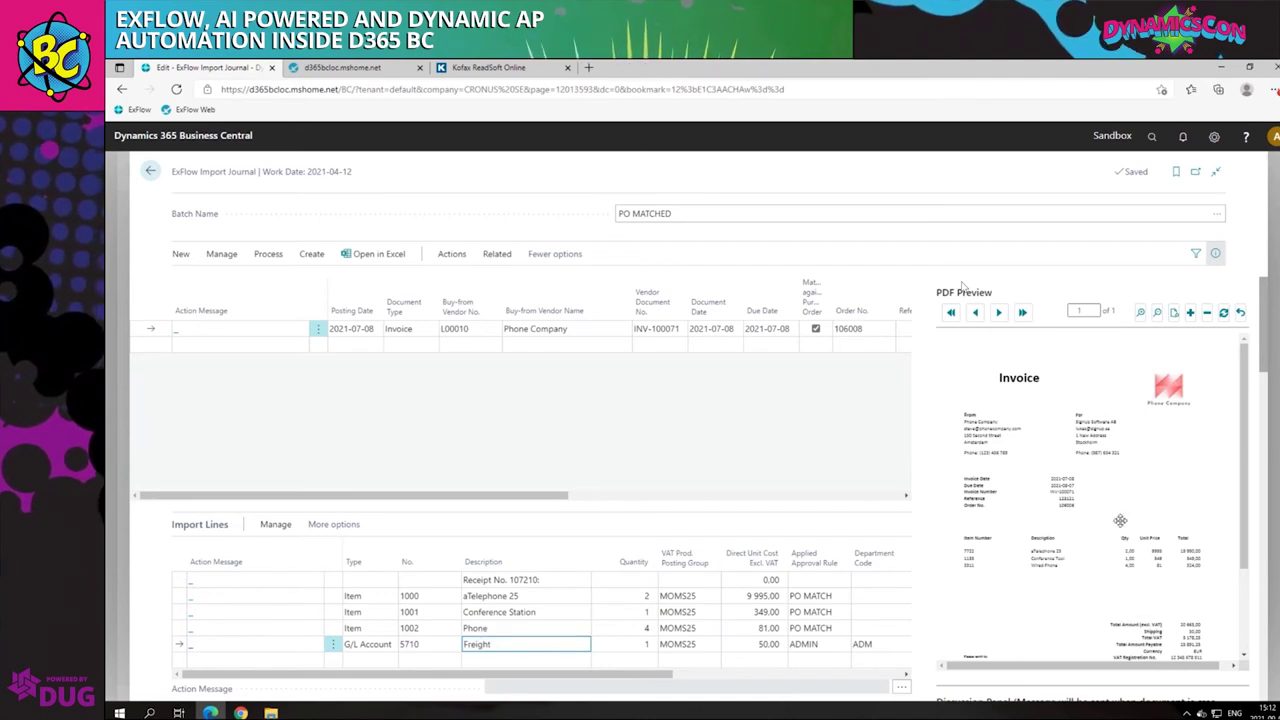
# Enlarge the Phone Company invoice in the PDF preview and inspect it
pyautogui.click(1140, 315)
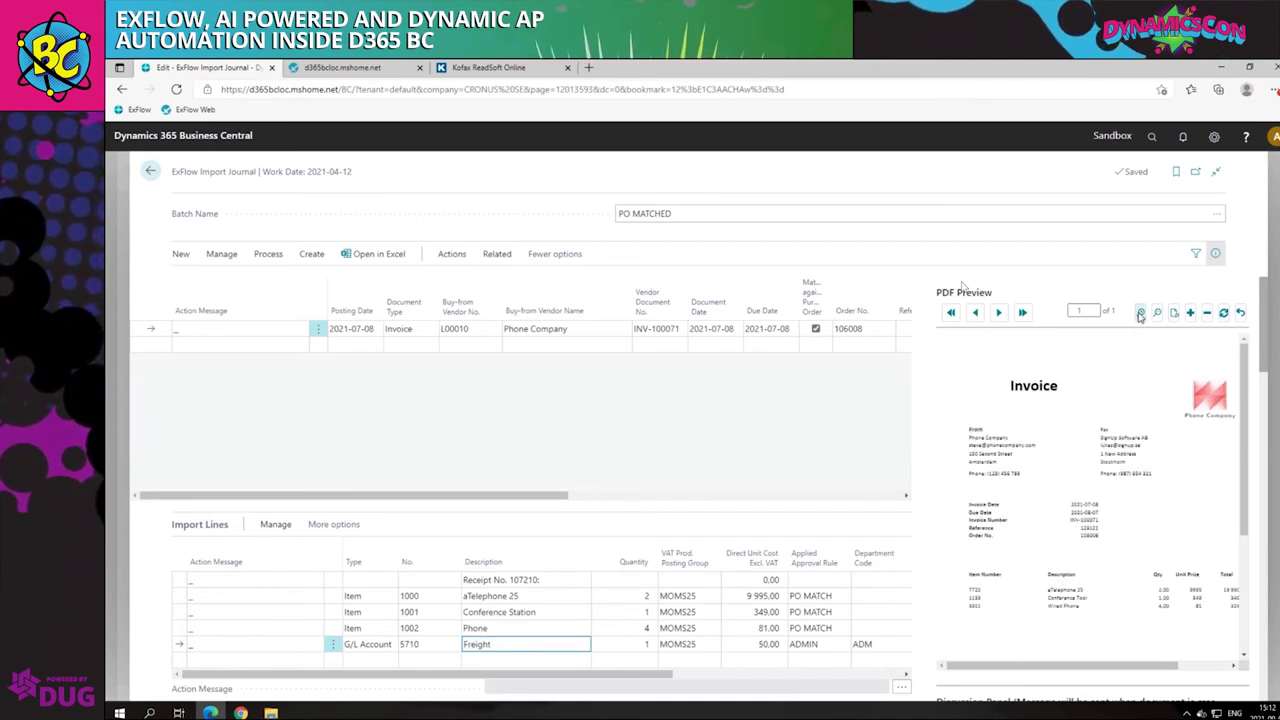
pyautogui.scroll(-10, 1140, 440)
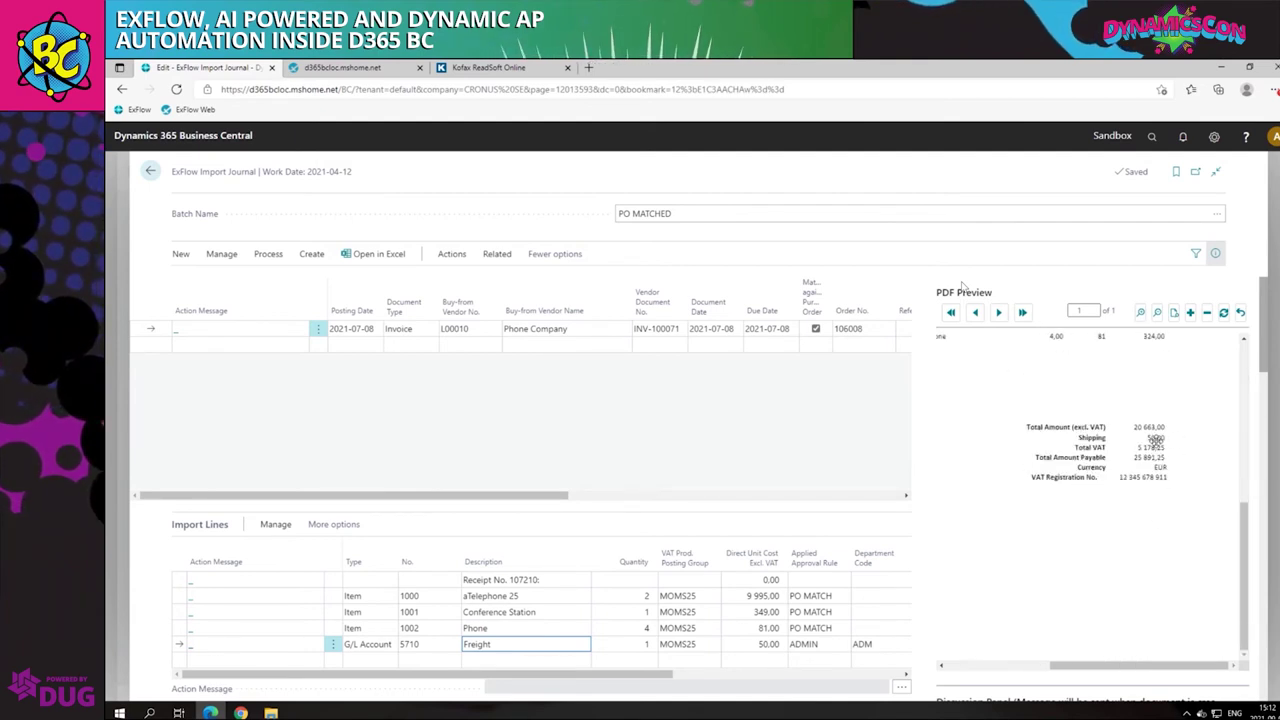
pyautogui.hscroll(-1, 1065, 428)
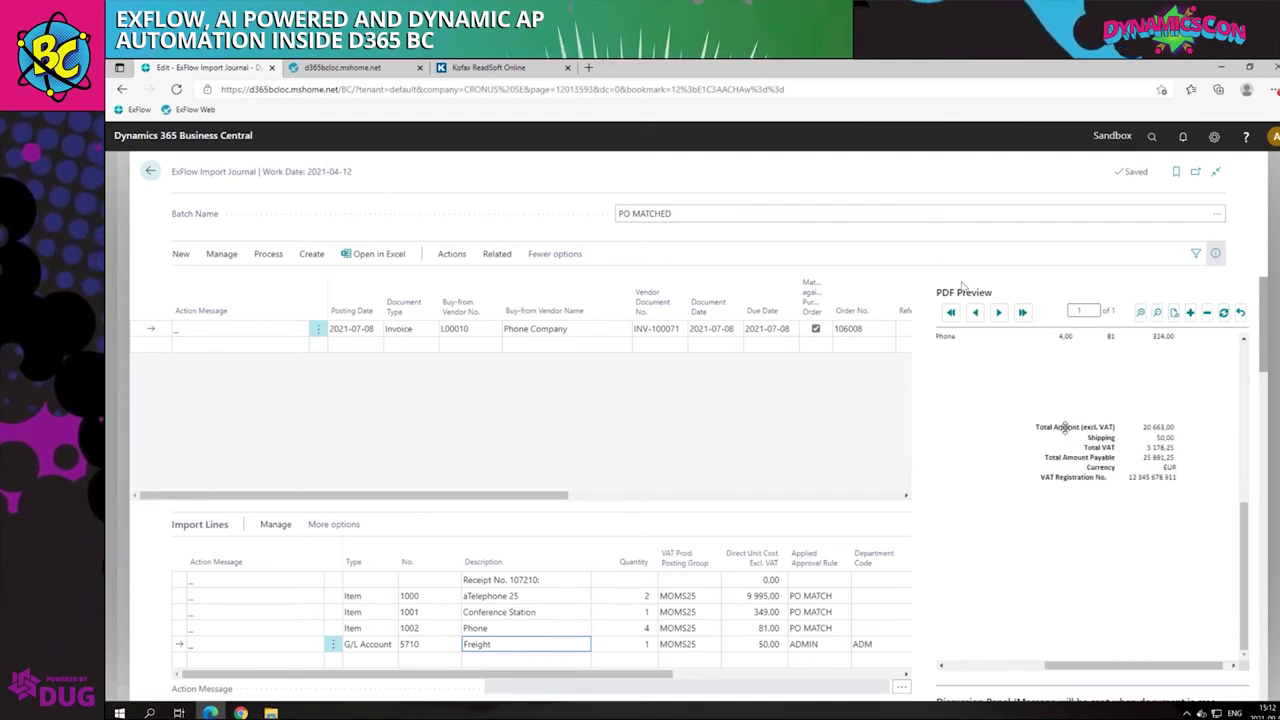
pyautogui.scroll(10, 1066, 470)
pyautogui.hscroll(-5, 1078, 510)
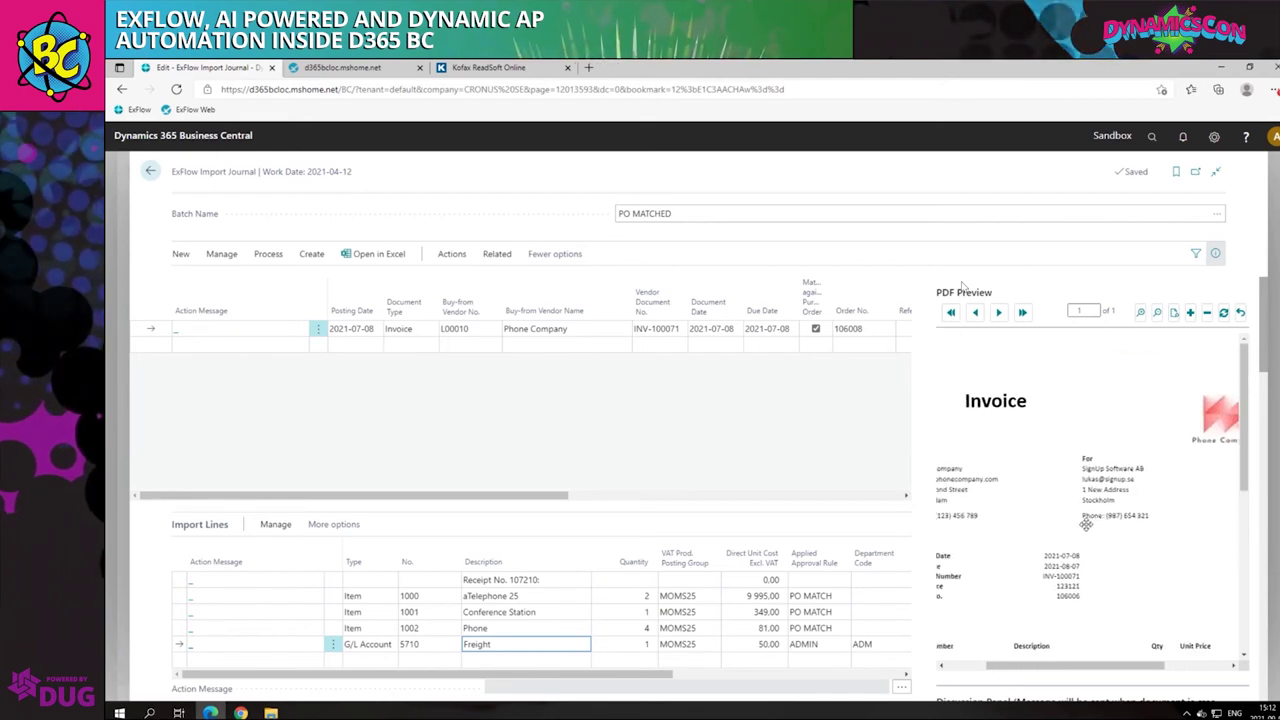
pyautogui.hscroll(-3, 1086, 524)
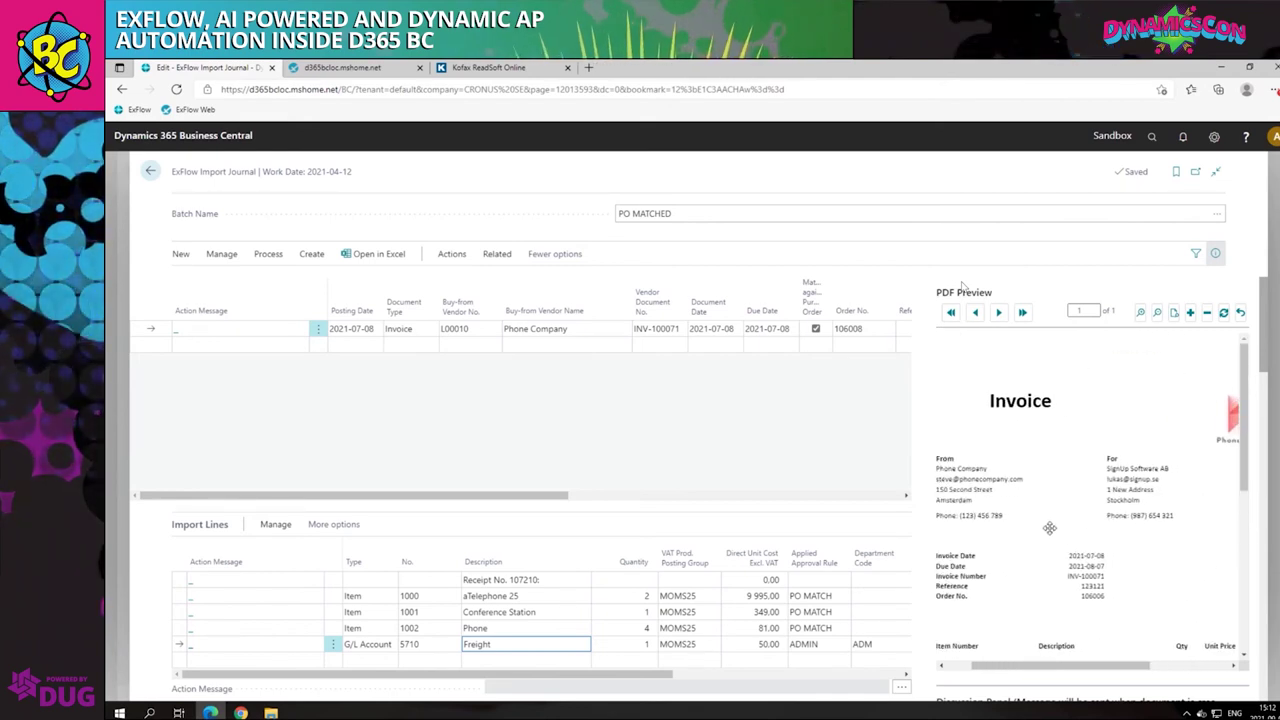
pyautogui.hscroll(-3, 1049, 528)
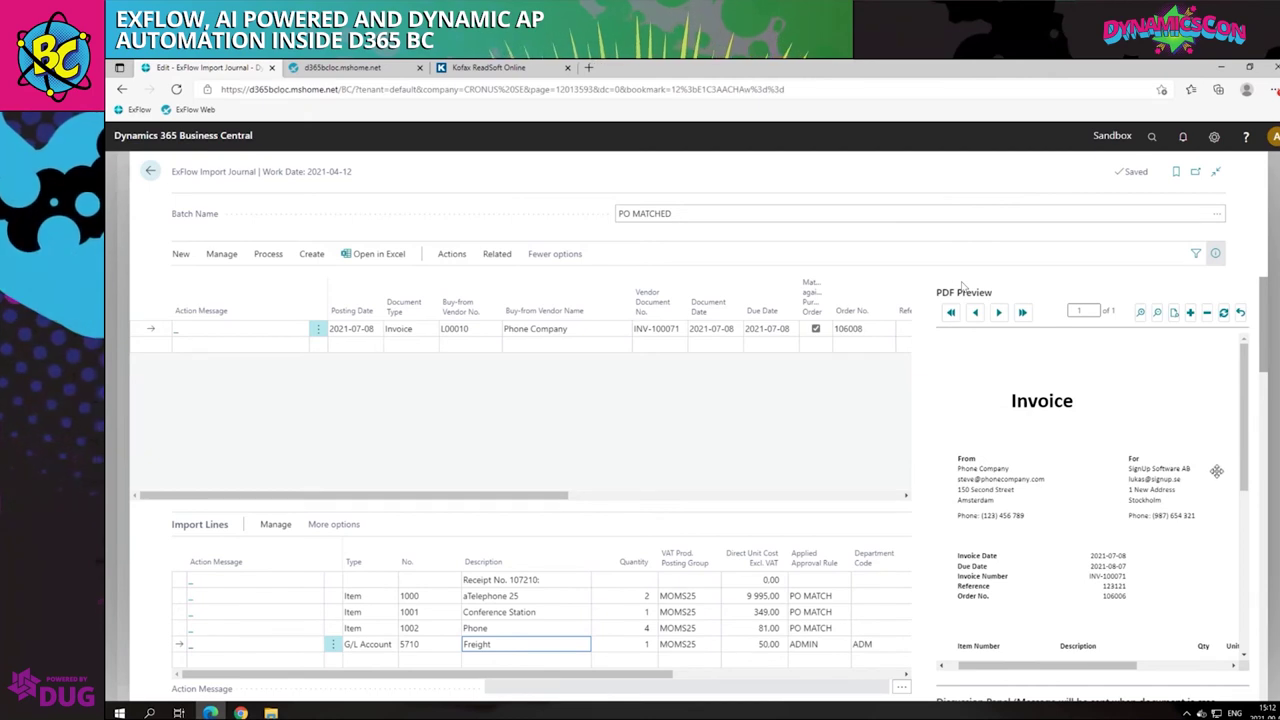
pyautogui.moveTo(1245, 469); pyautogui.dragTo(1230, 538)
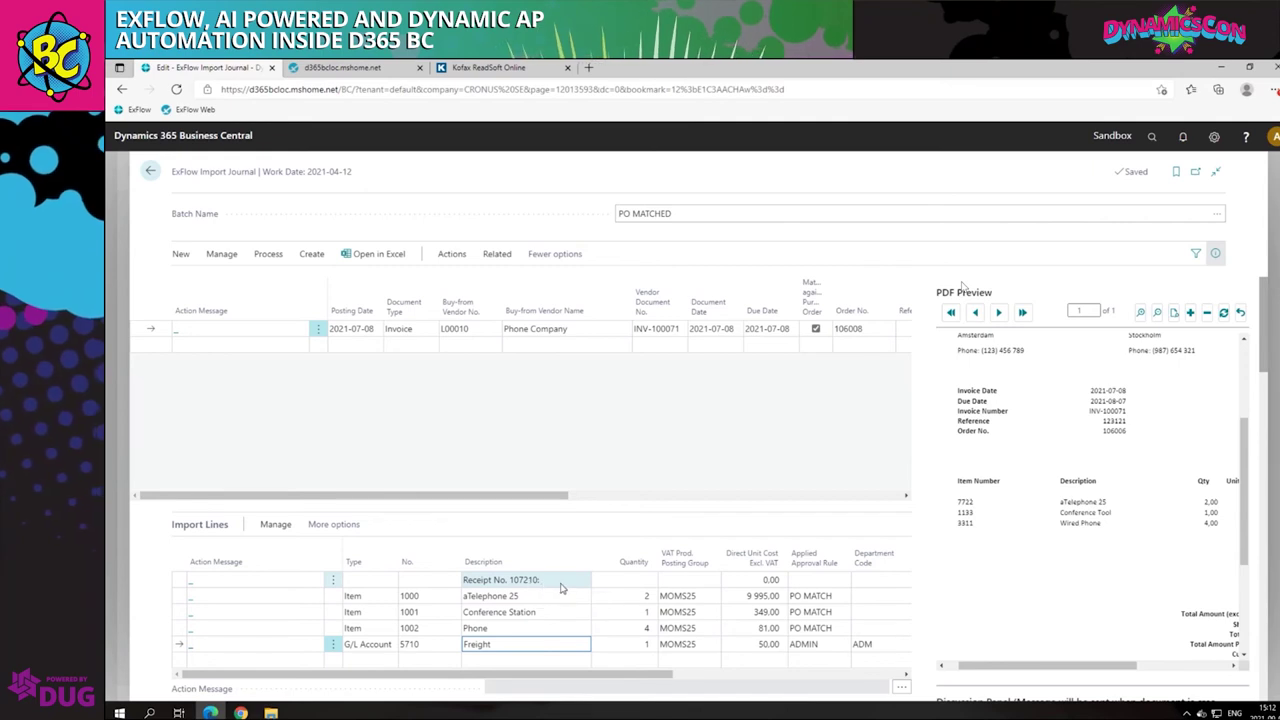
# Review the import lines' PO MATCH rules and the Freight line's proposed approvers
pyautogui.click(811, 597)
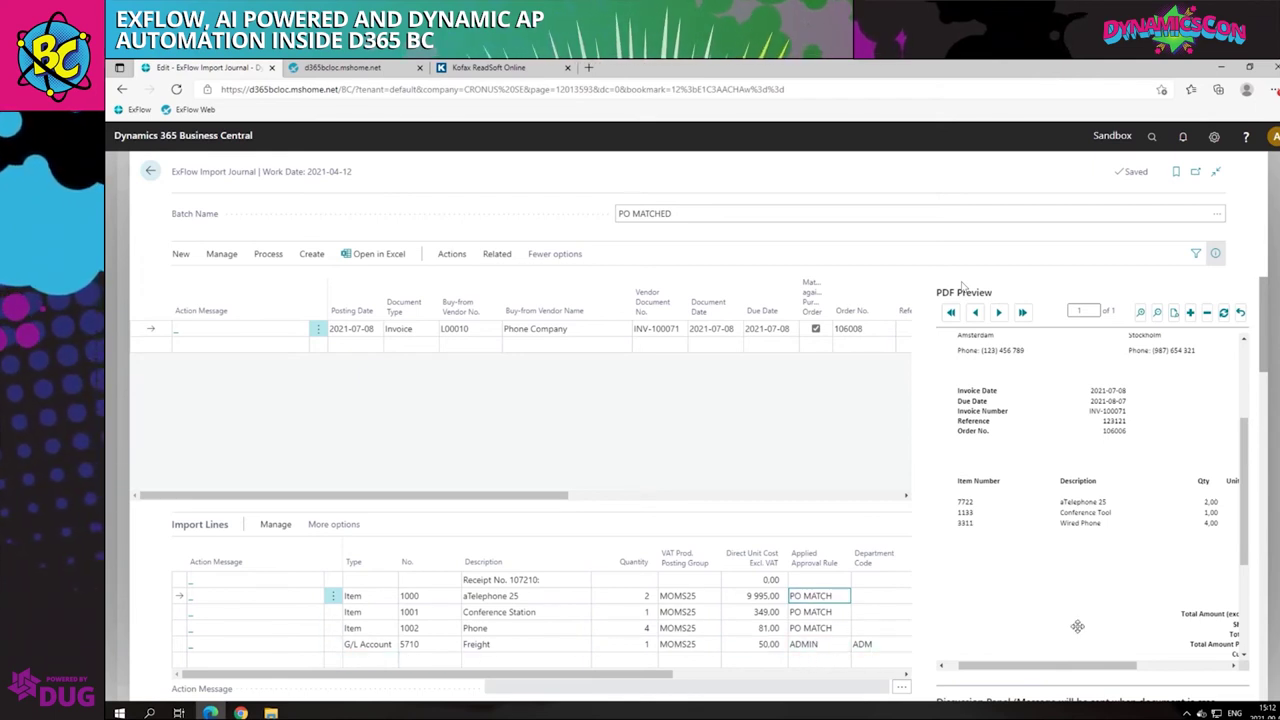
pyautogui.scroll(-5, 1077, 626)
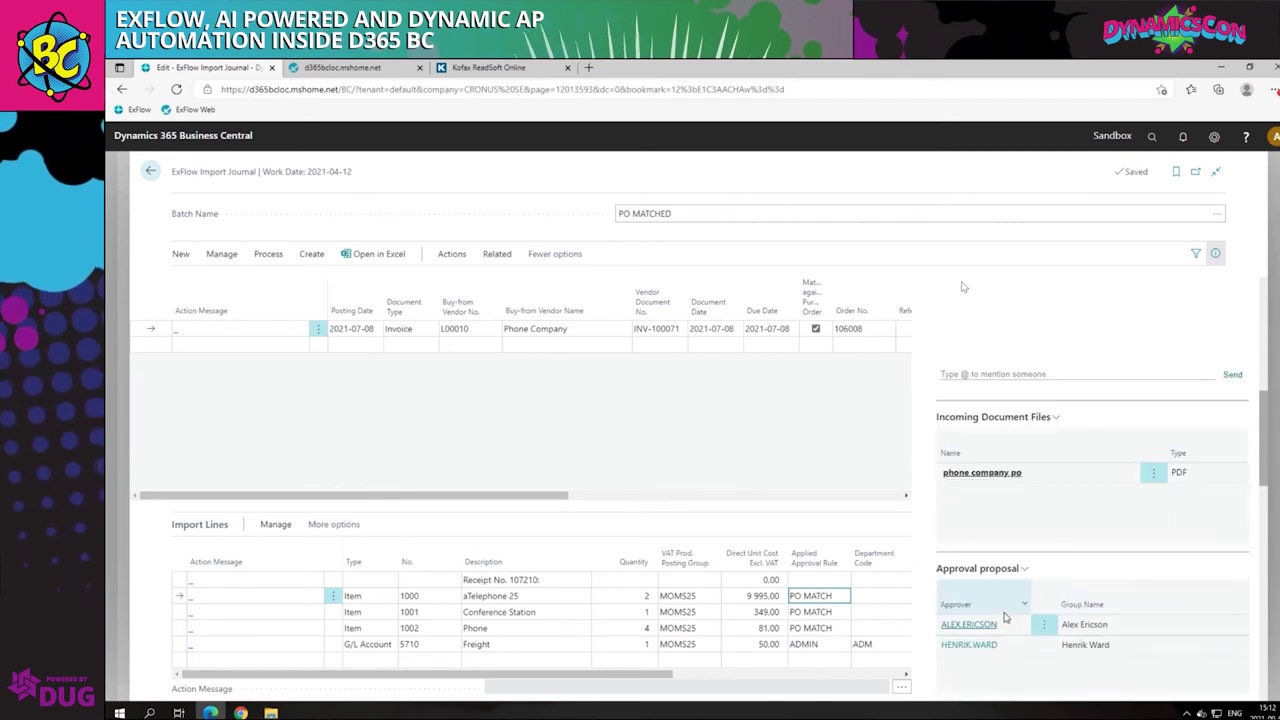
pyautogui.scroll(-1, 1005, 618)
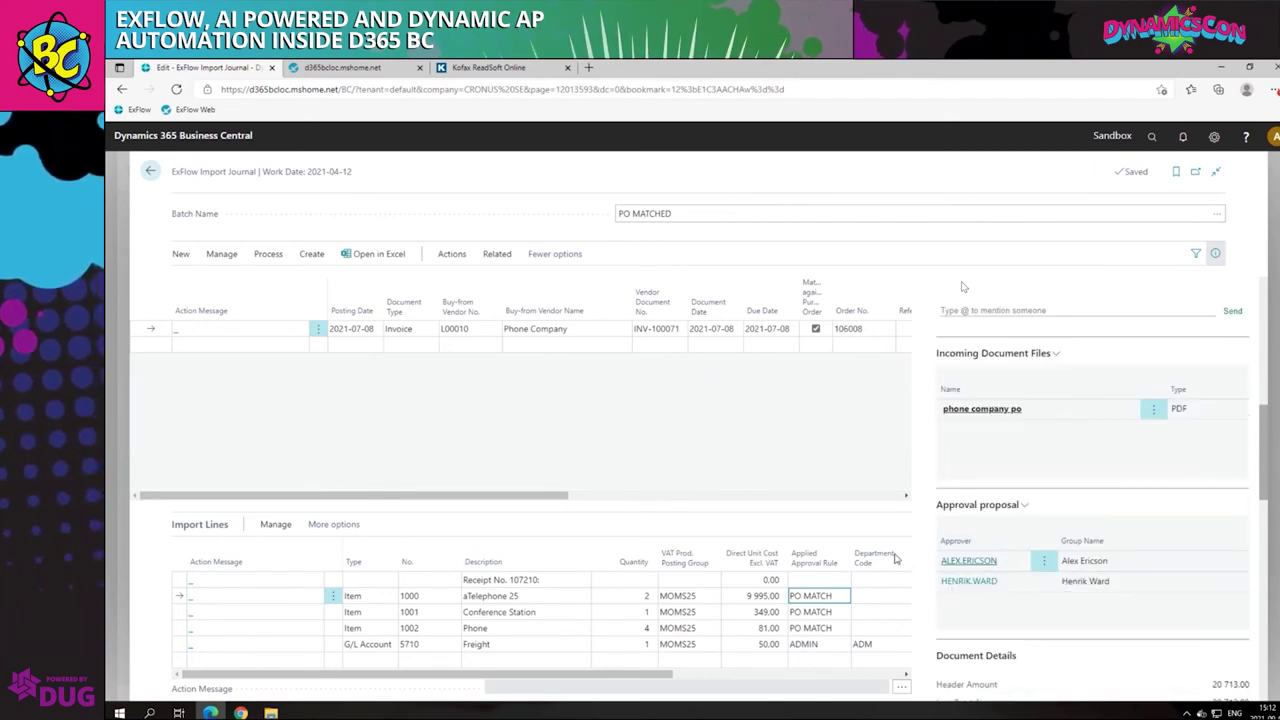
pyautogui.press('Down')
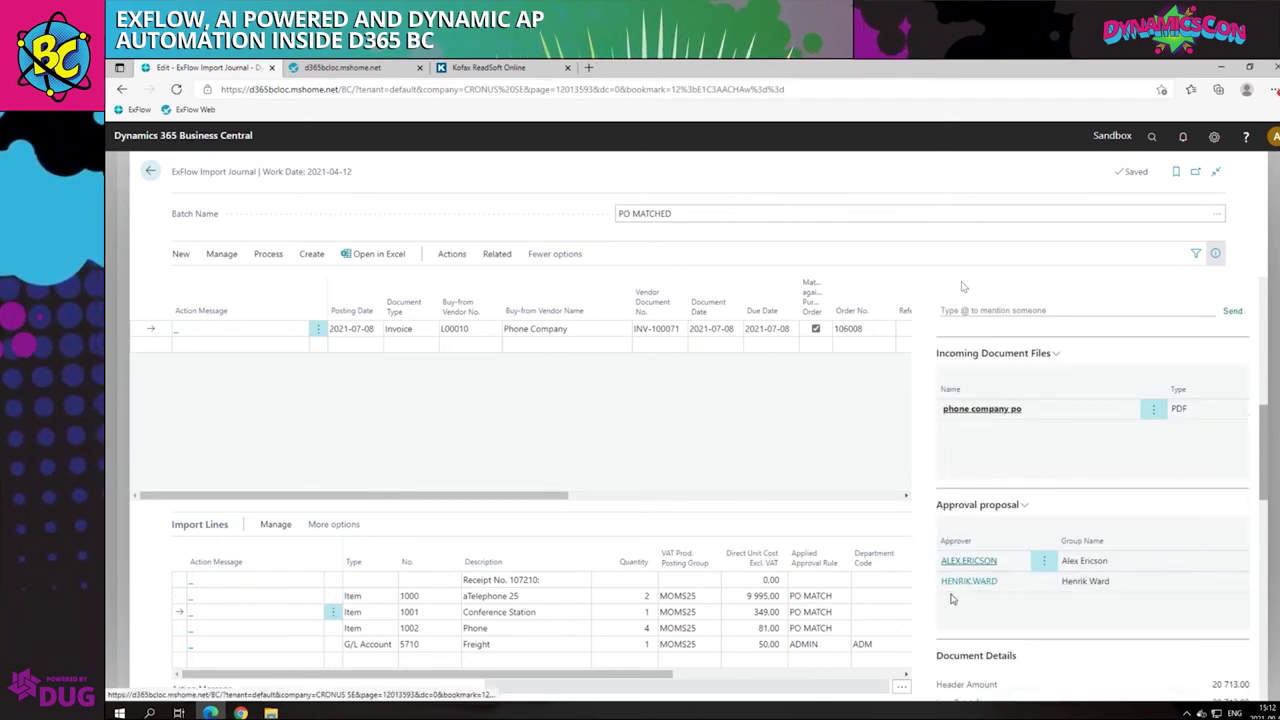
pyautogui.click(799, 648)
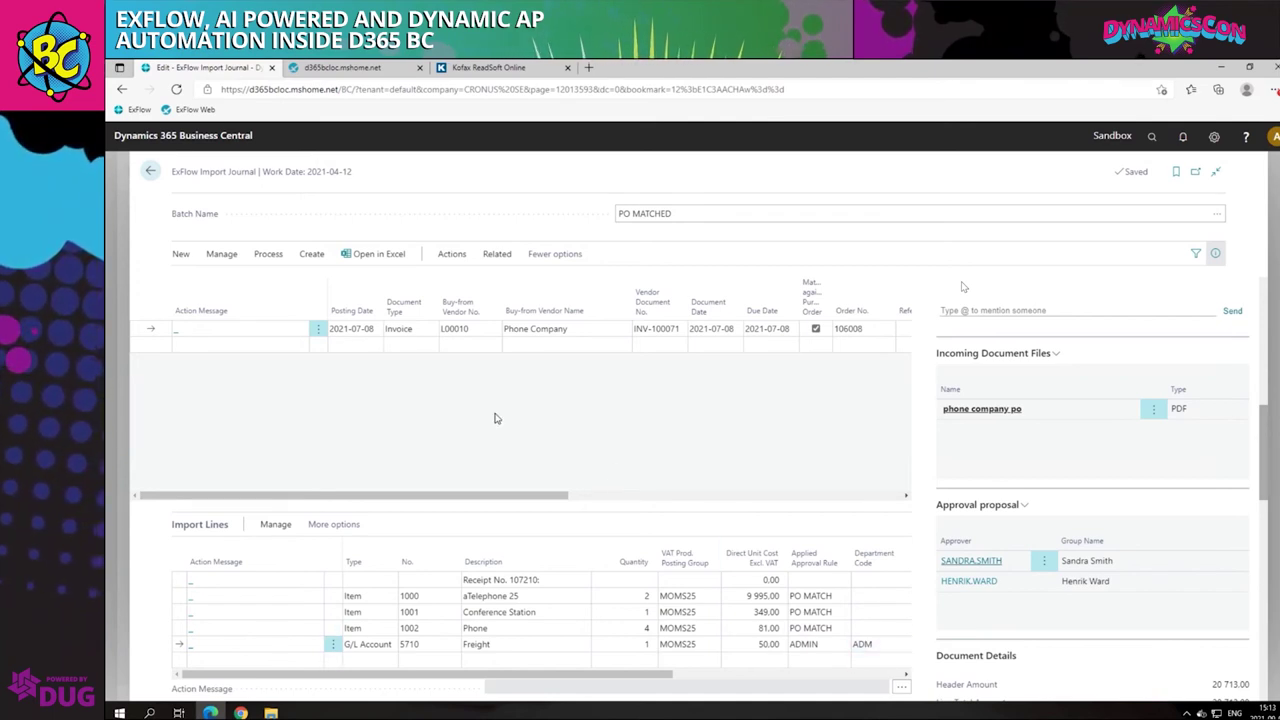
# Create invoice 107214 from the PO-matched Phone Company document and go back to the home page
pyautogui.click(452, 256)
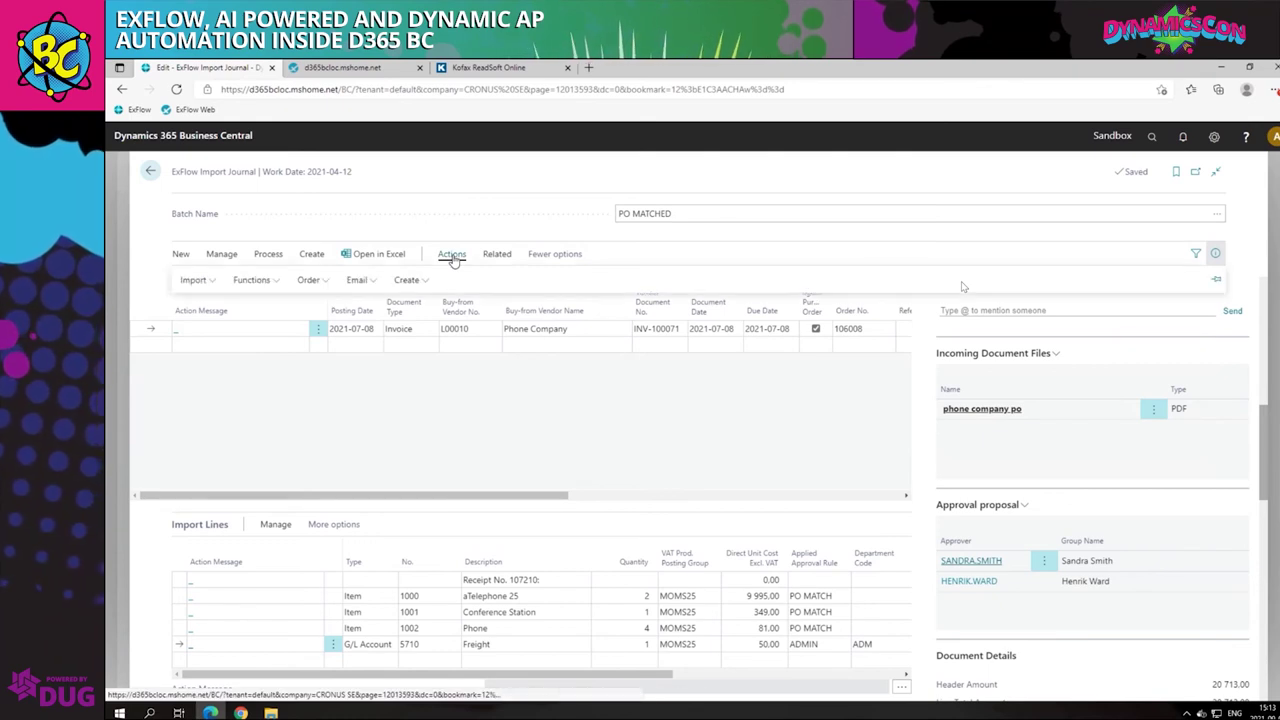
pyautogui.click(311, 256)
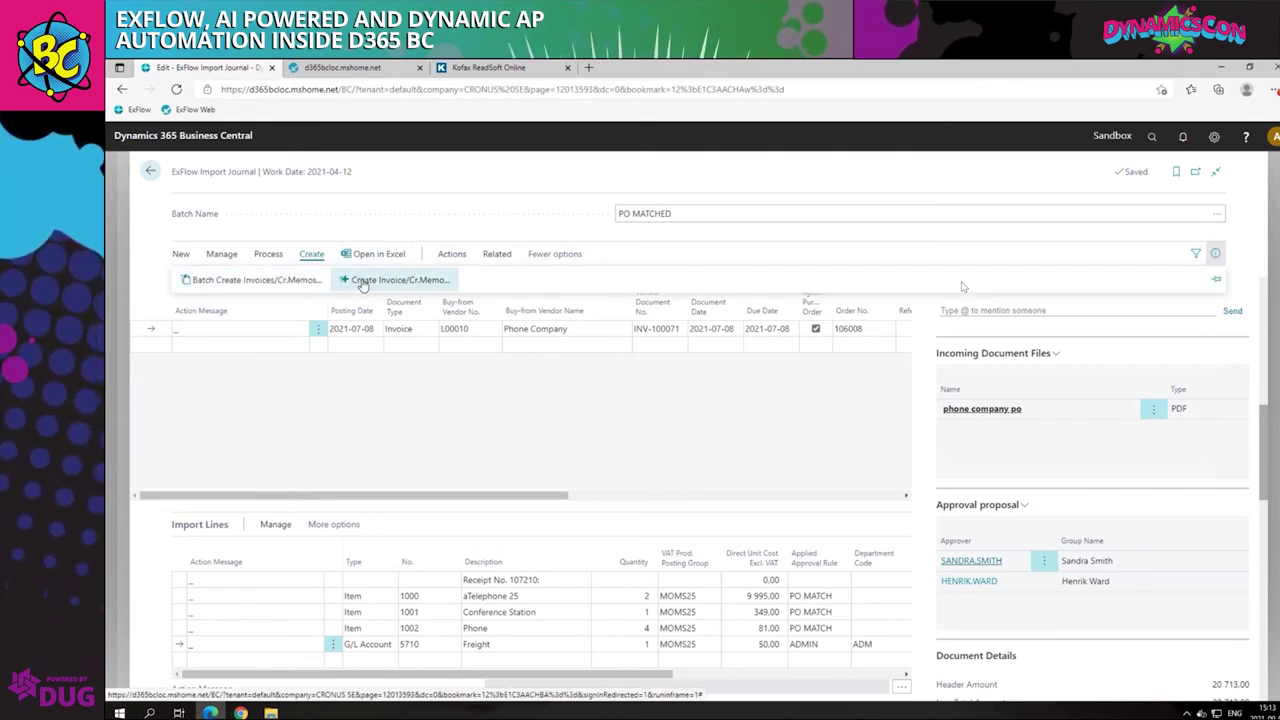
pyautogui.click(360, 283)
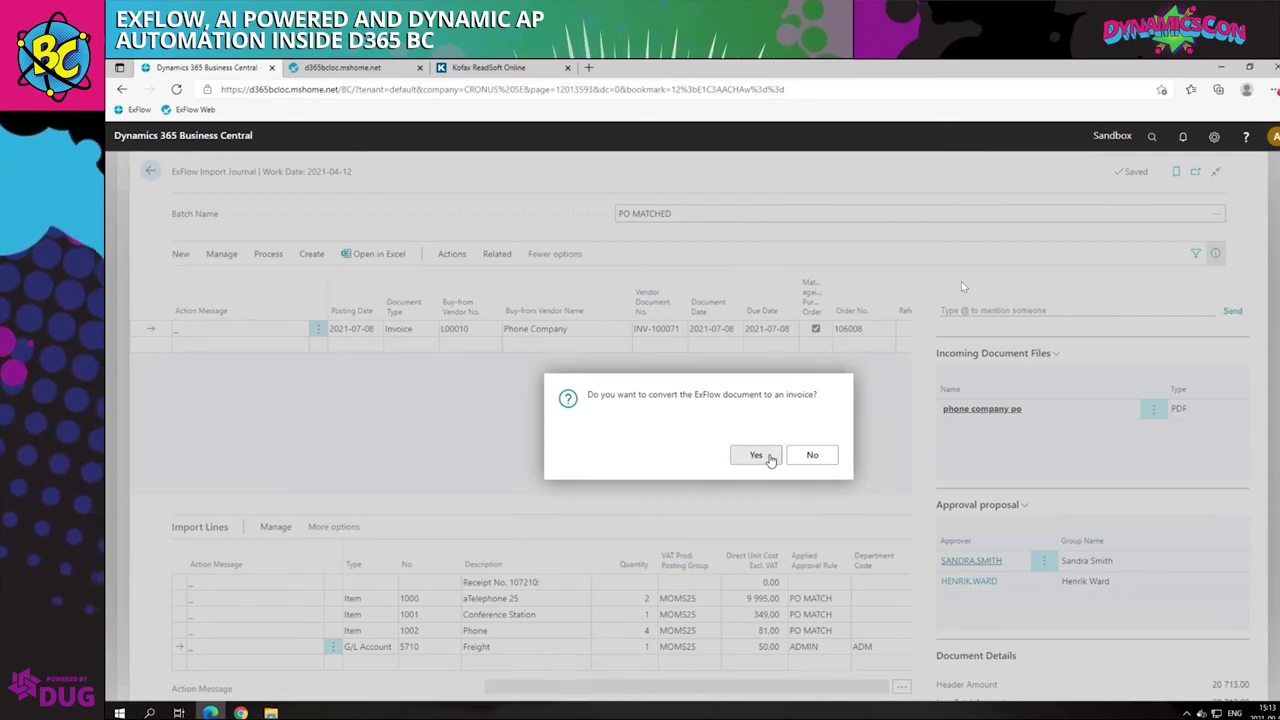
pyautogui.click(756, 455)
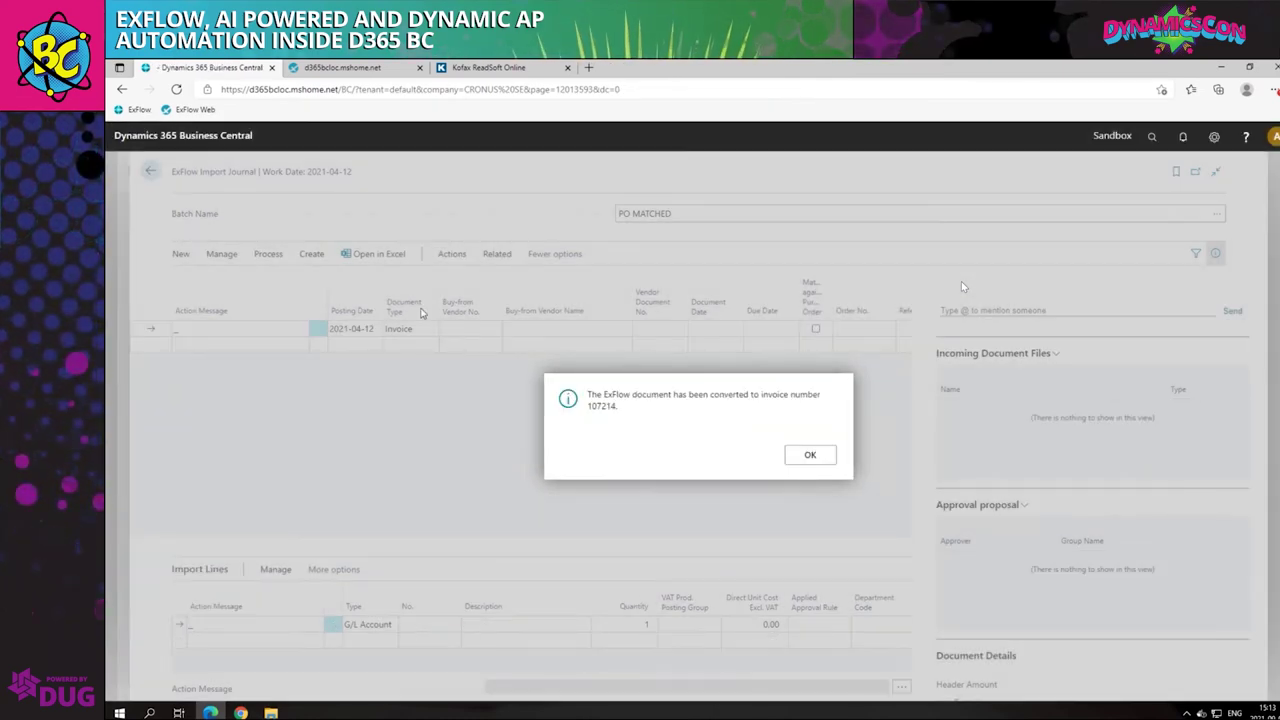
pyautogui.click(812, 458)
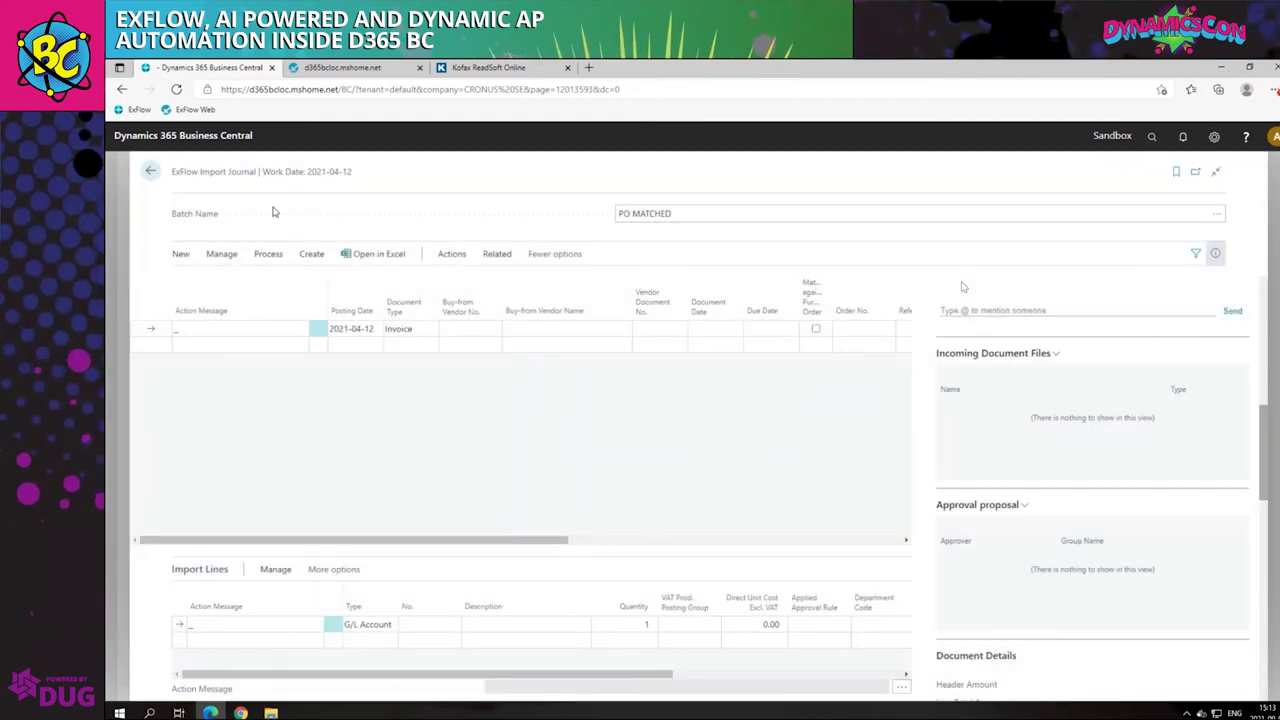
pyautogui.click(153, 171)
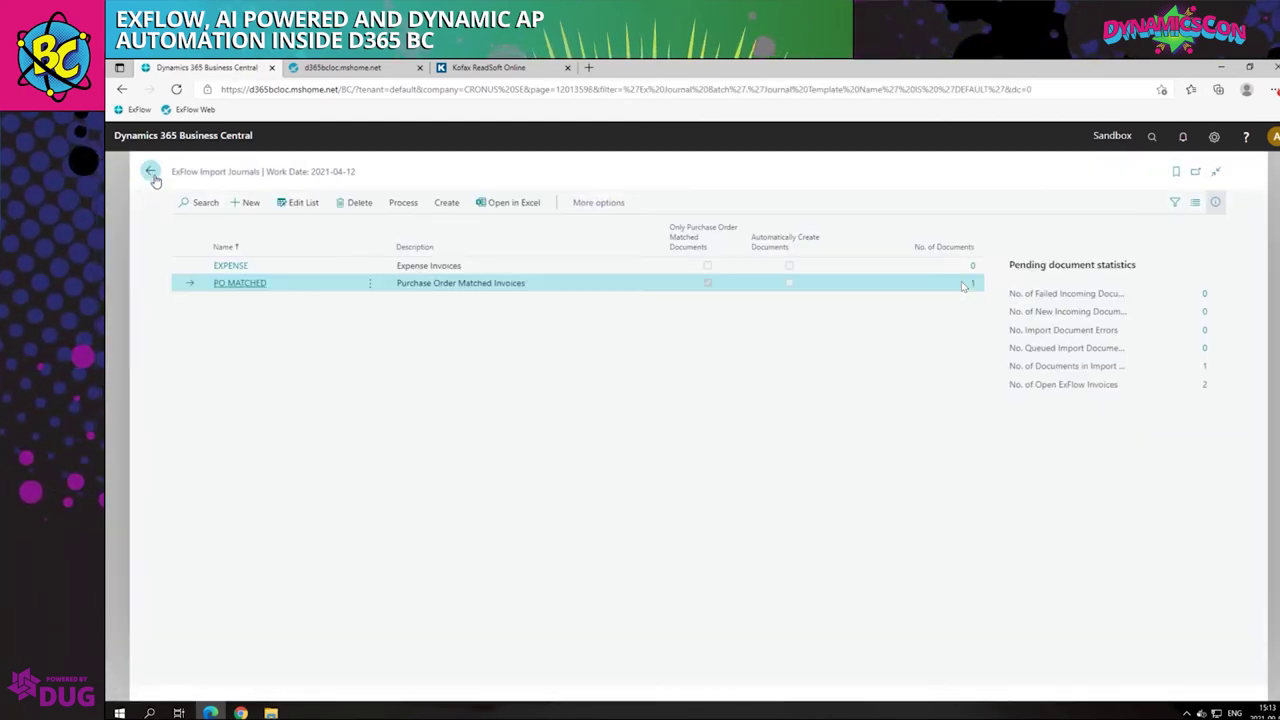
pyautogui.click(151, 166)
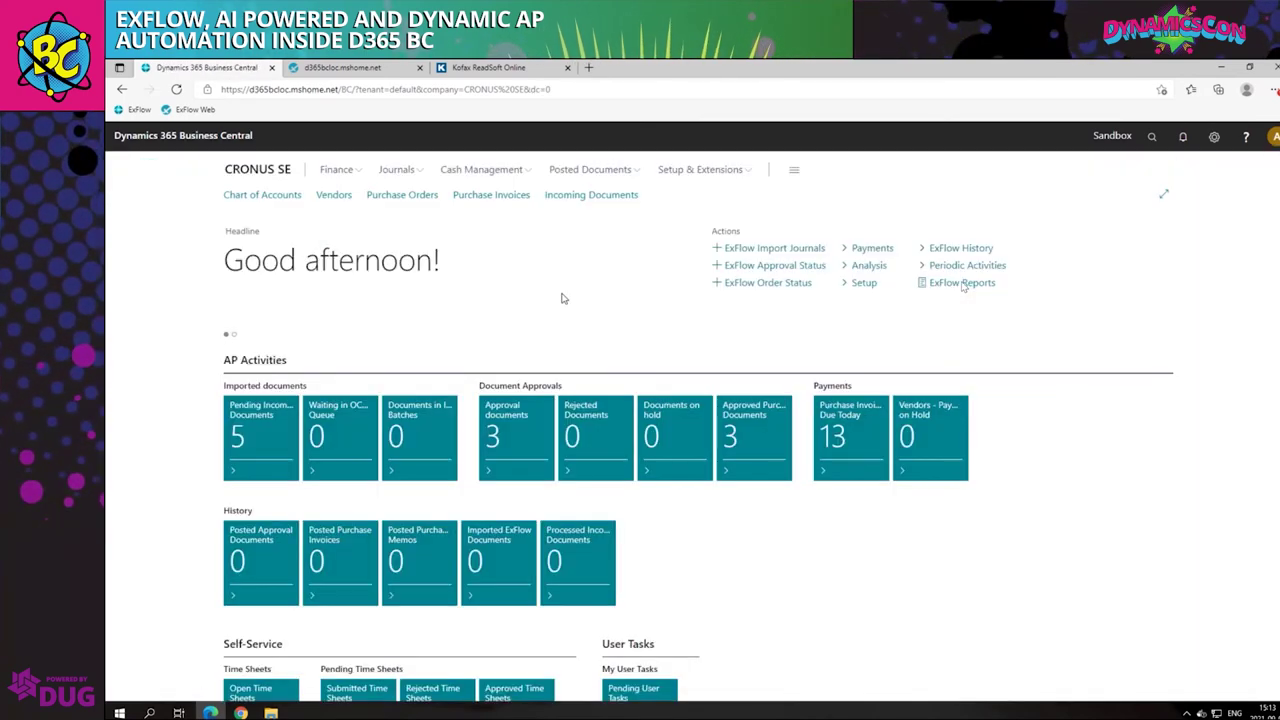
# In ExFlow Approval Status, review invoice 107214's document lines and line approvers
pyautogui.click(765, 266)
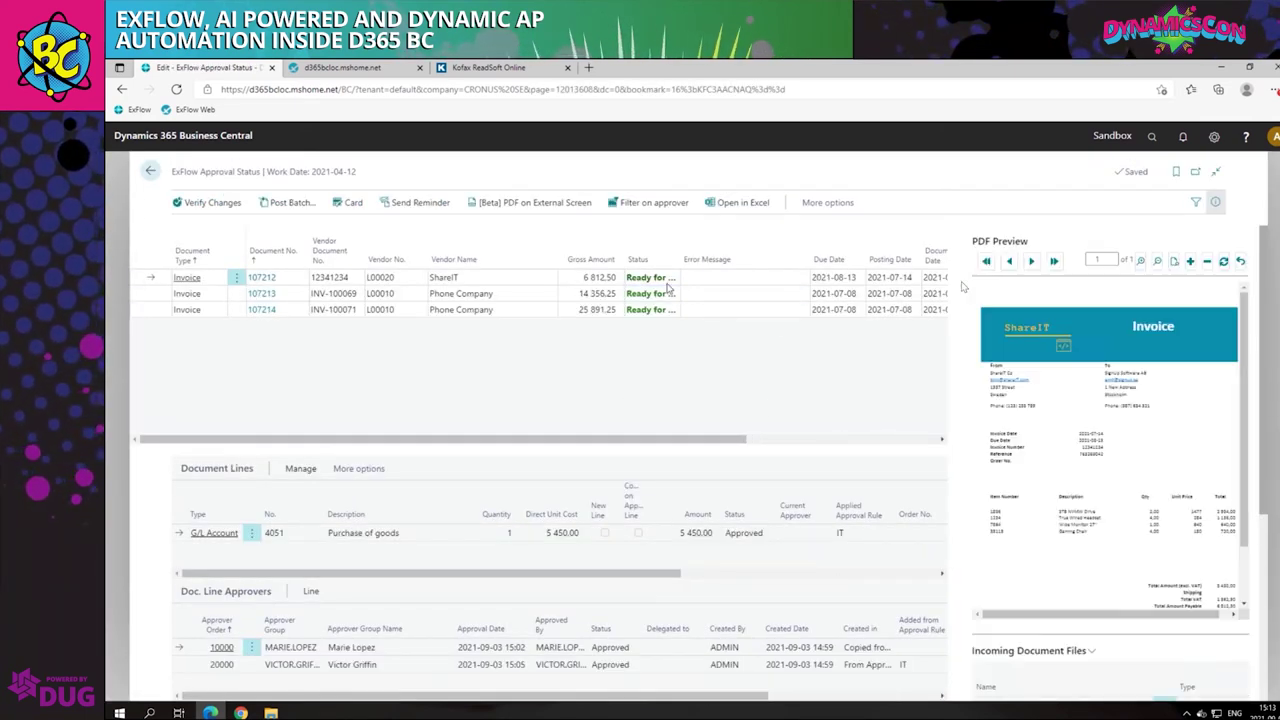
pyautogui.click(660, 281)
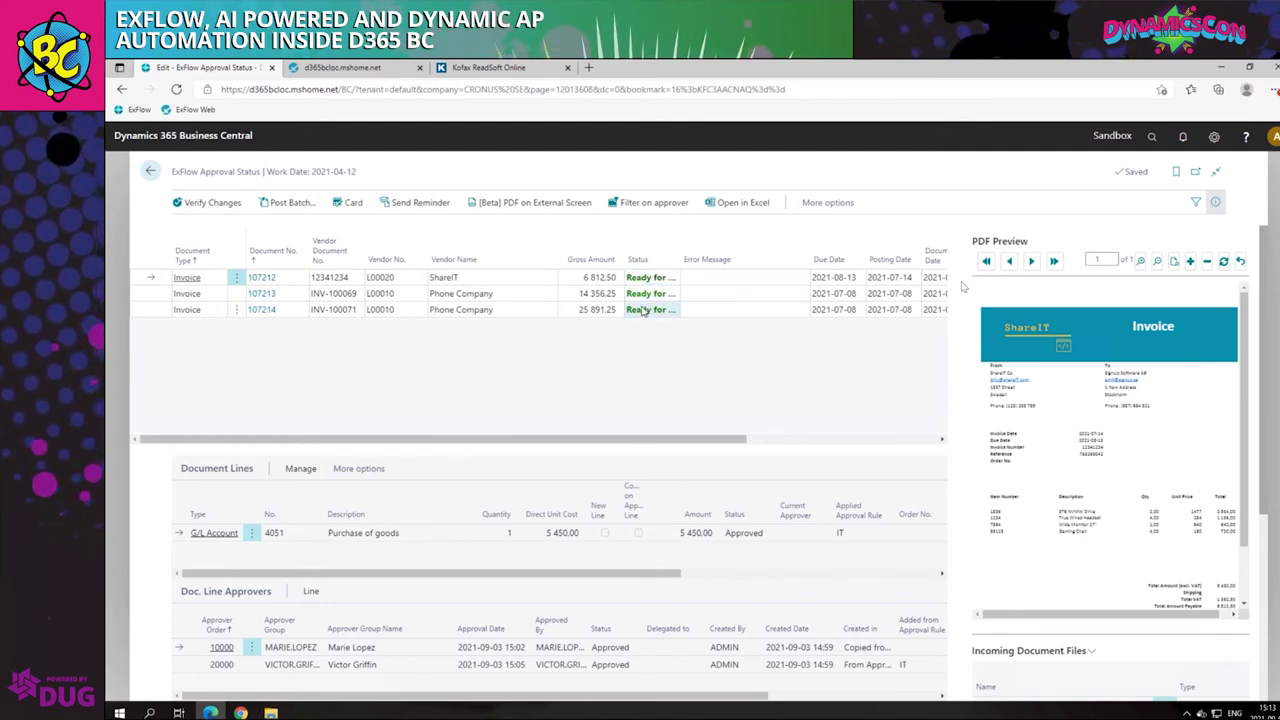
pyautogui.click(643, 310)
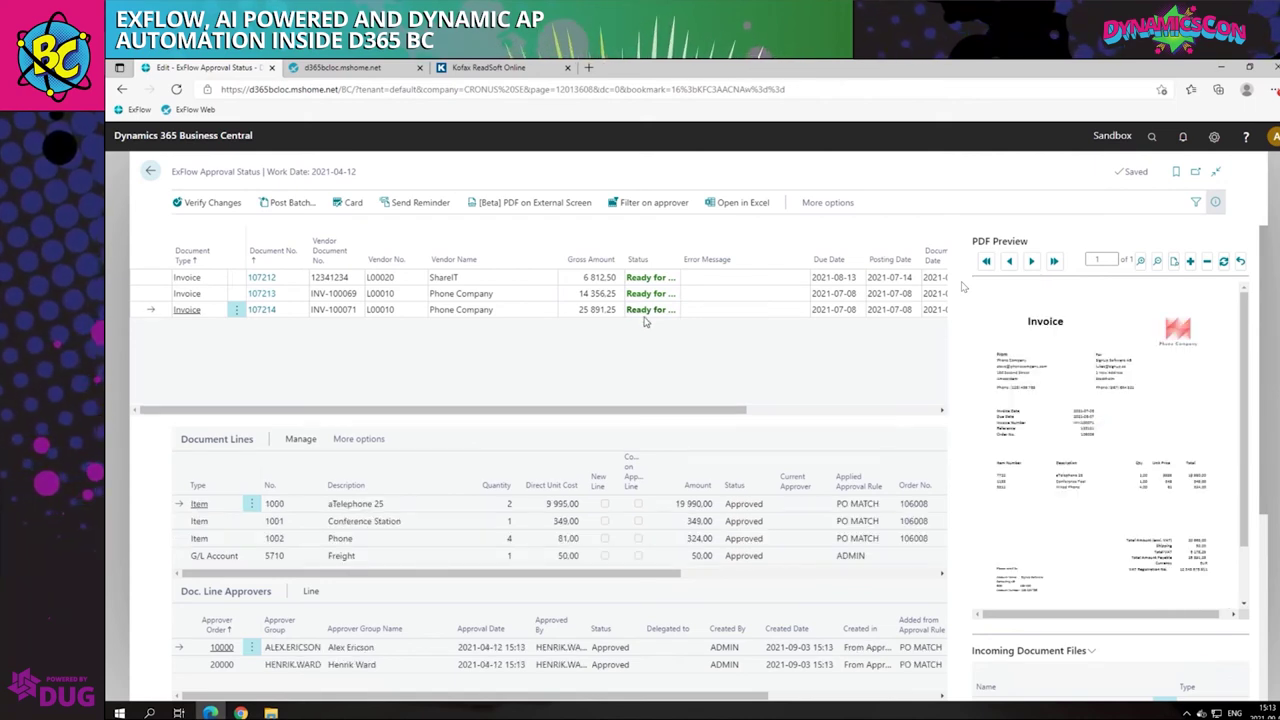
pyautogui.moveTo(601, 496)
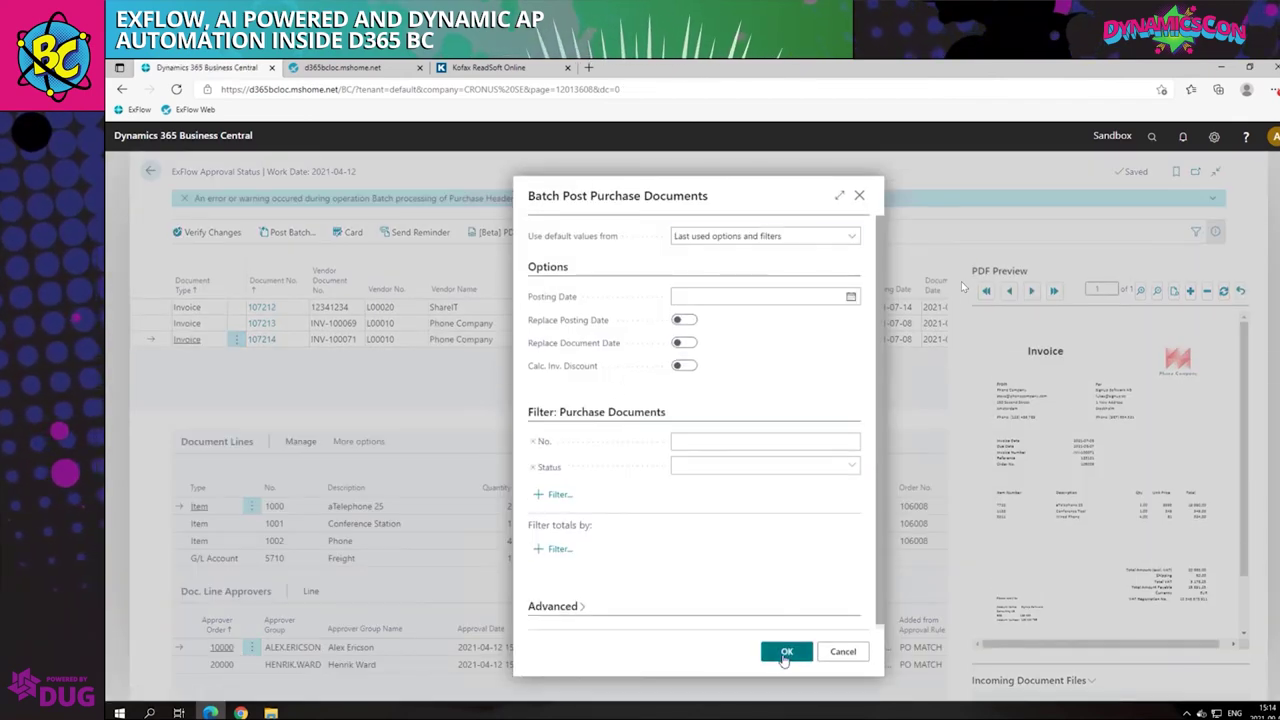
# Batch-post all three approved invoices, confirm they were processed, and go back to the home page
pyautogui.click(786, 652)
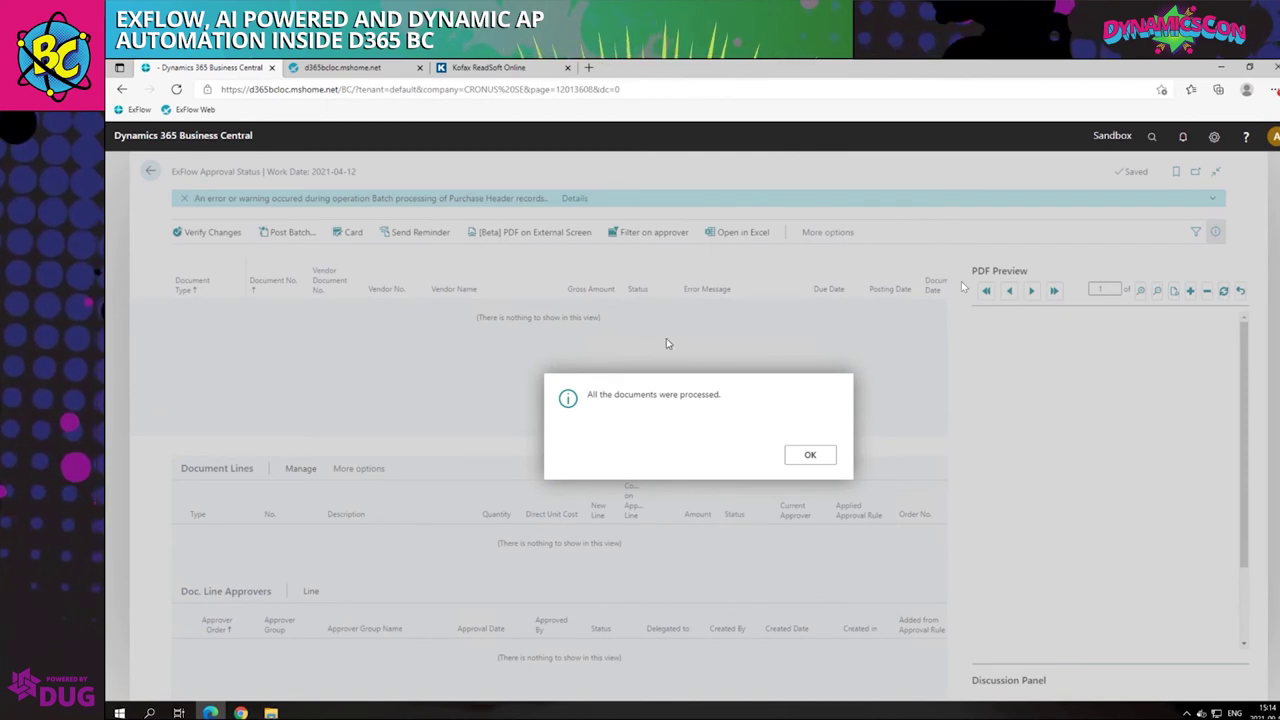
pyautogui.click(810, 455)
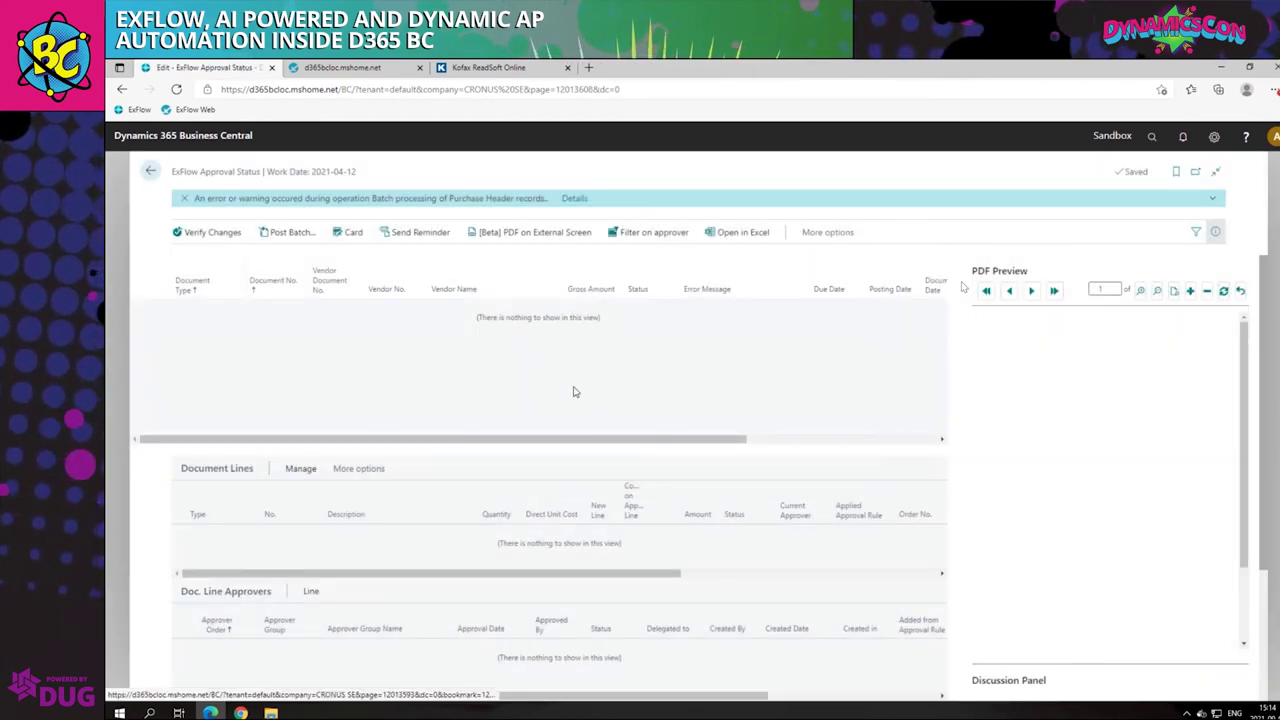
pyautogui.click(148, 170)
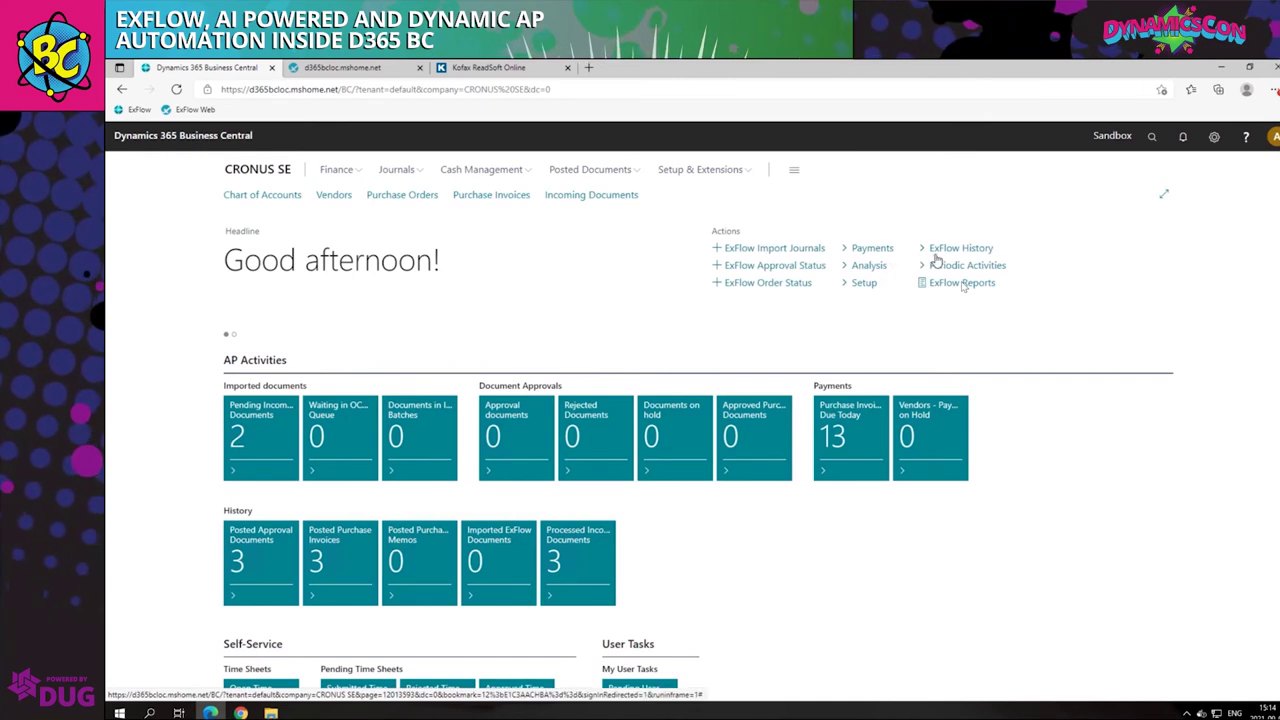
# Show ExFlow Approval Status History for posted invoices 108209, 108210 and 108211, and view ShareIT invoice 108209's card
pyautogui.click(950, 255)
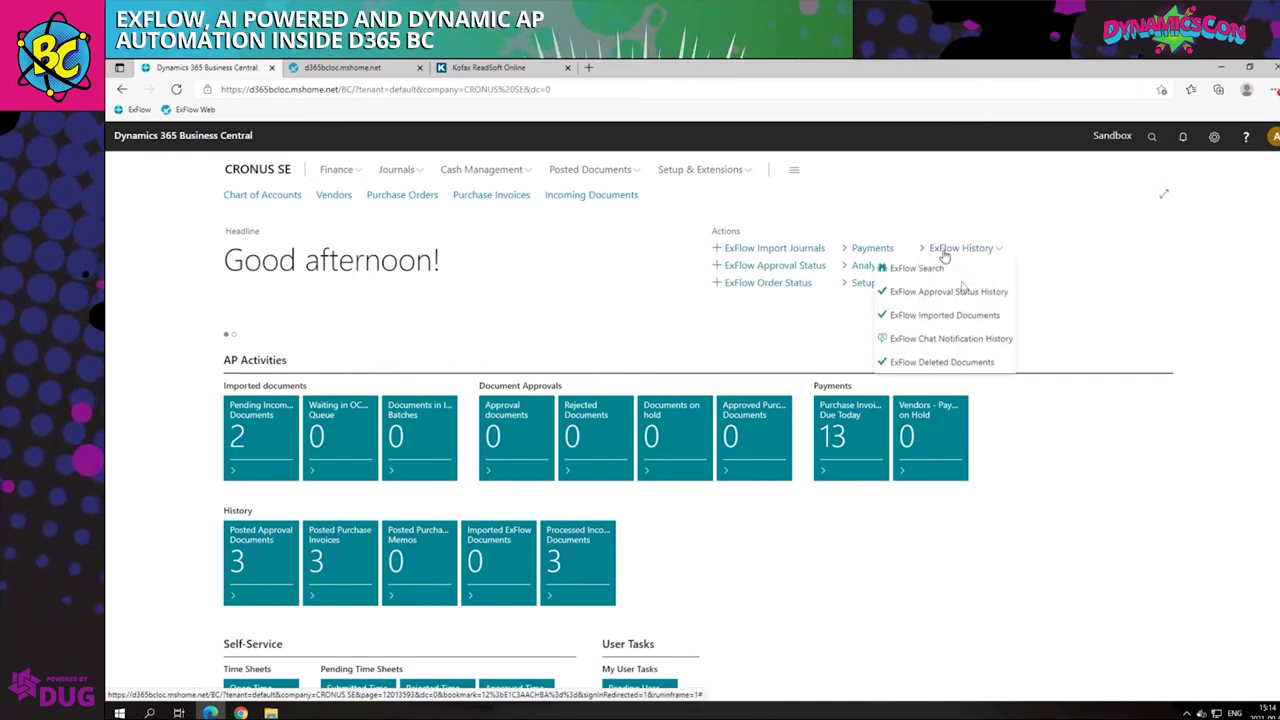
pyautogui.click(854, 323)
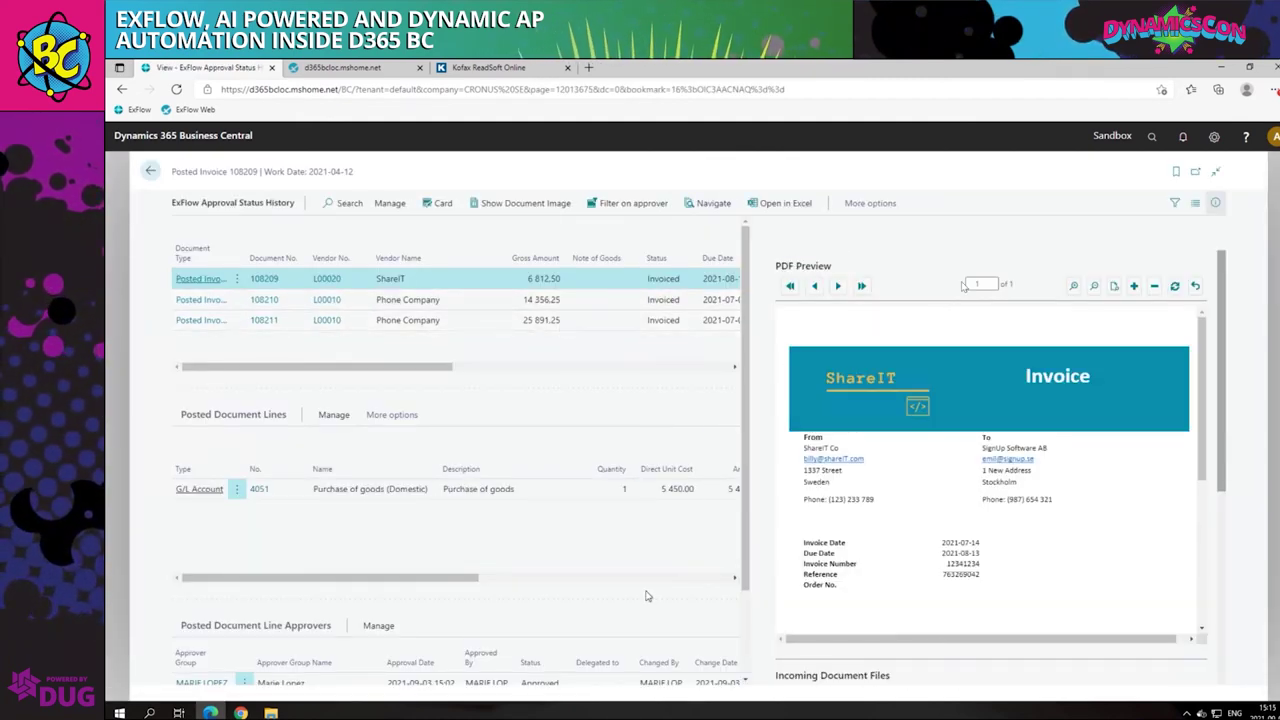
pyautogui.scroll(-2, 633, 655)
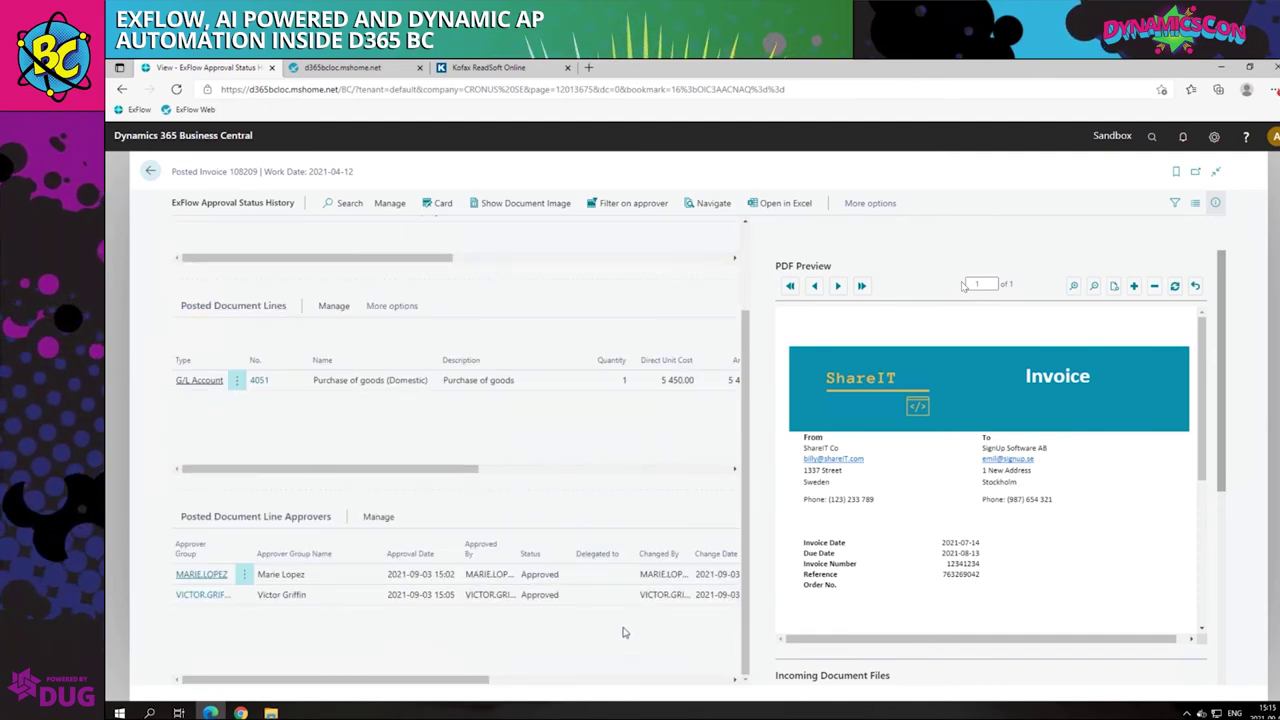
pyautogui.scroll(1, 625, 630)
pyautogui.scroll(1, 623, 627)
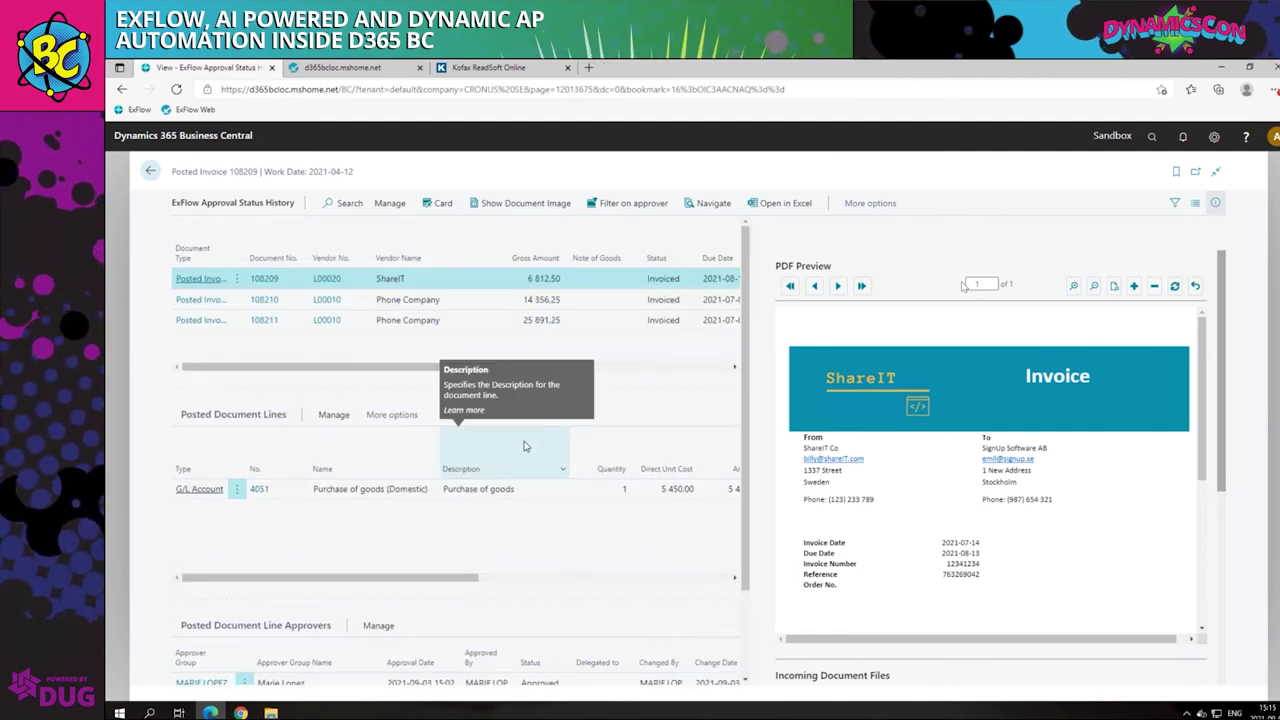
pyautogui.hotkey('ctrl', '-')
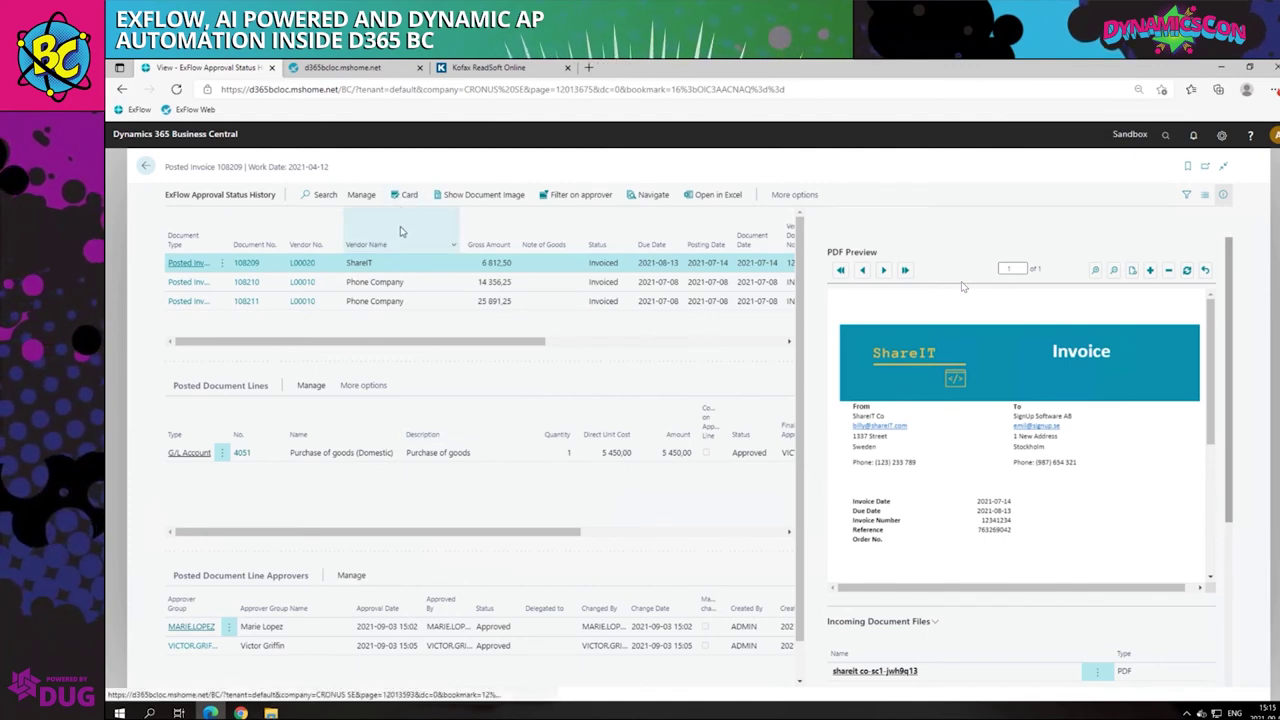
pyautogui.click(409, 197)
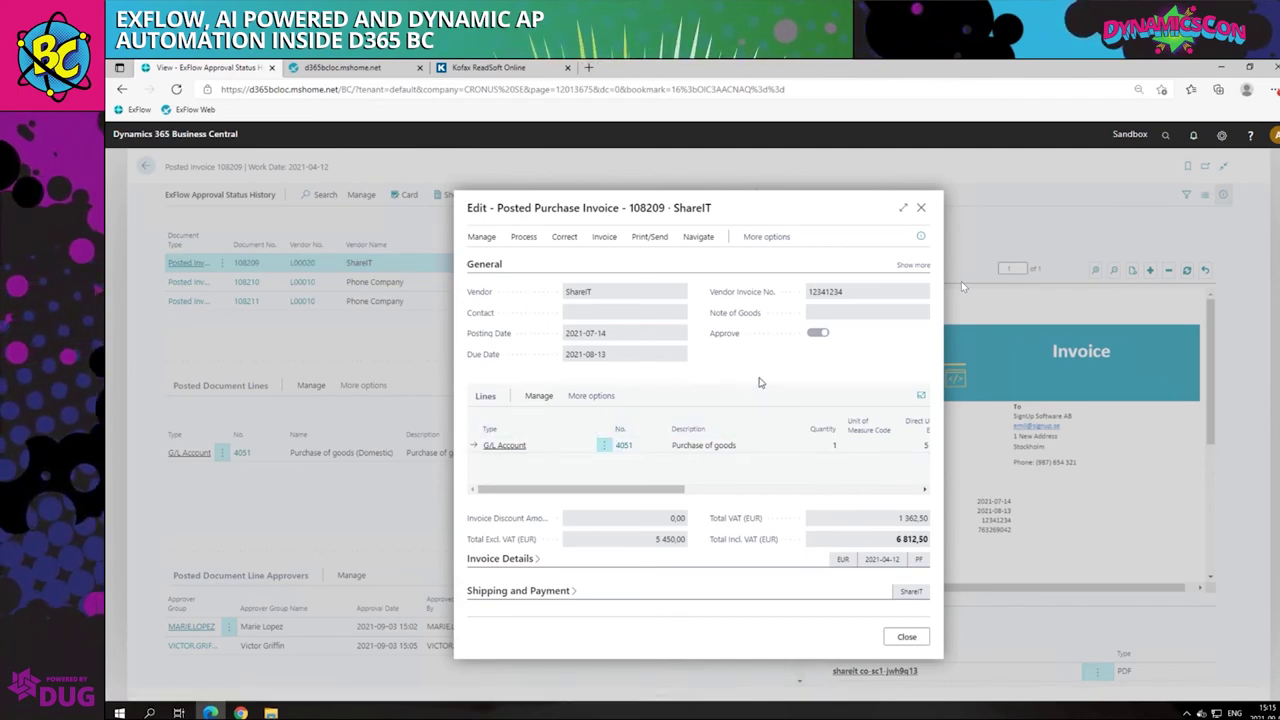
pyautogui.press('Escape')
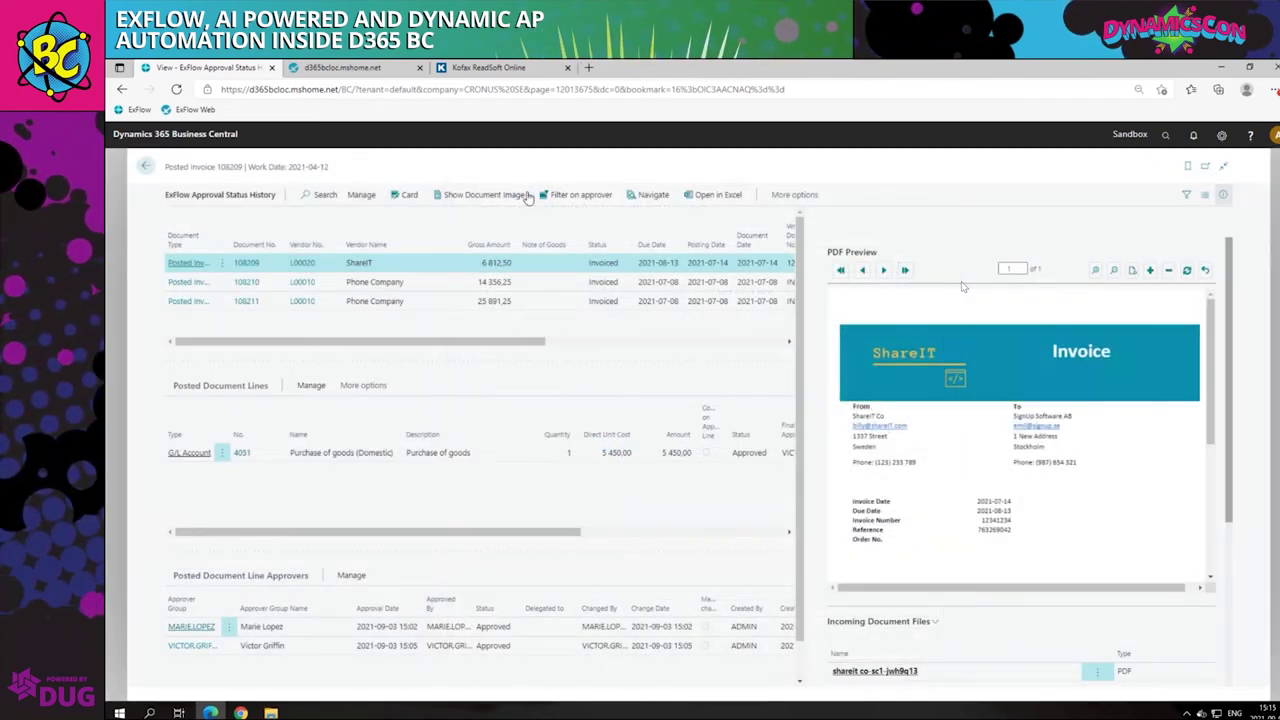
# Navigate from posted invoice 108209 to its G/L entries, dismissing the duplicate document number warning
pyautogui.click(655, 196)
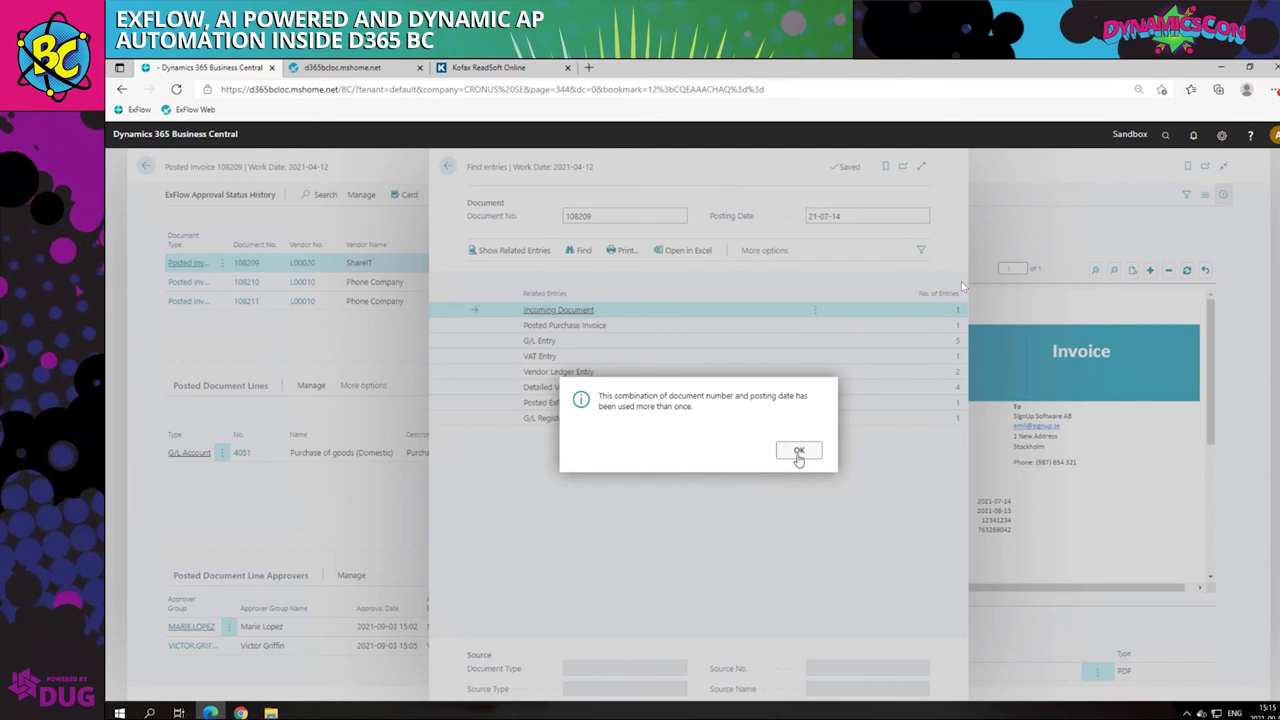
pyautogui.click(799, 450)
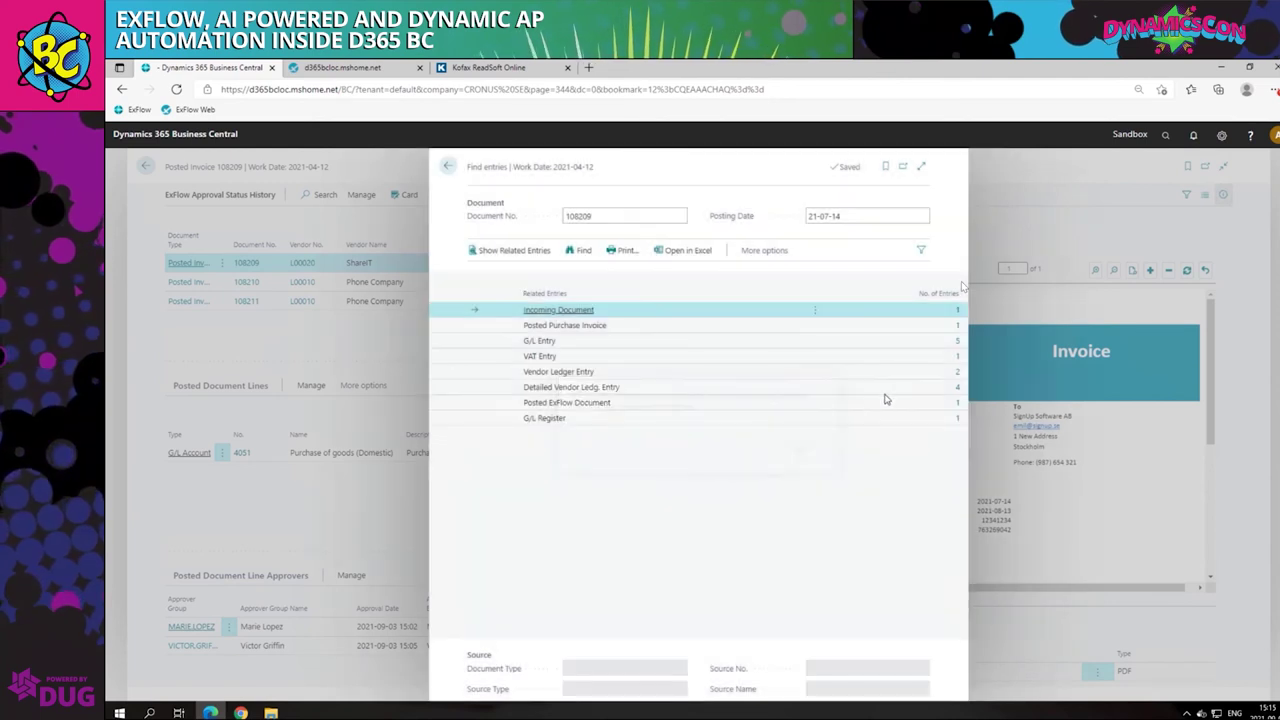
pyautogui.click(958, 345)
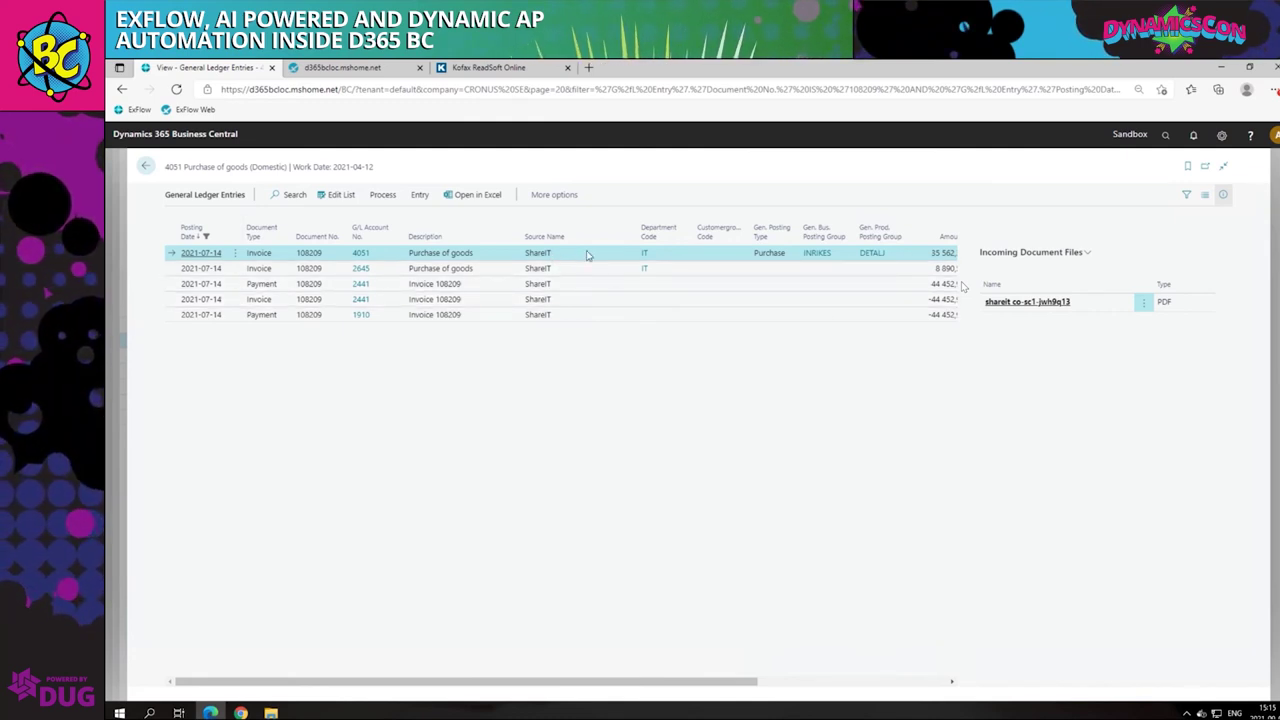
# Download and open the attached ShareIT invoice PDF, then return to the G/L entries
pyautogui.click(1044, 305)
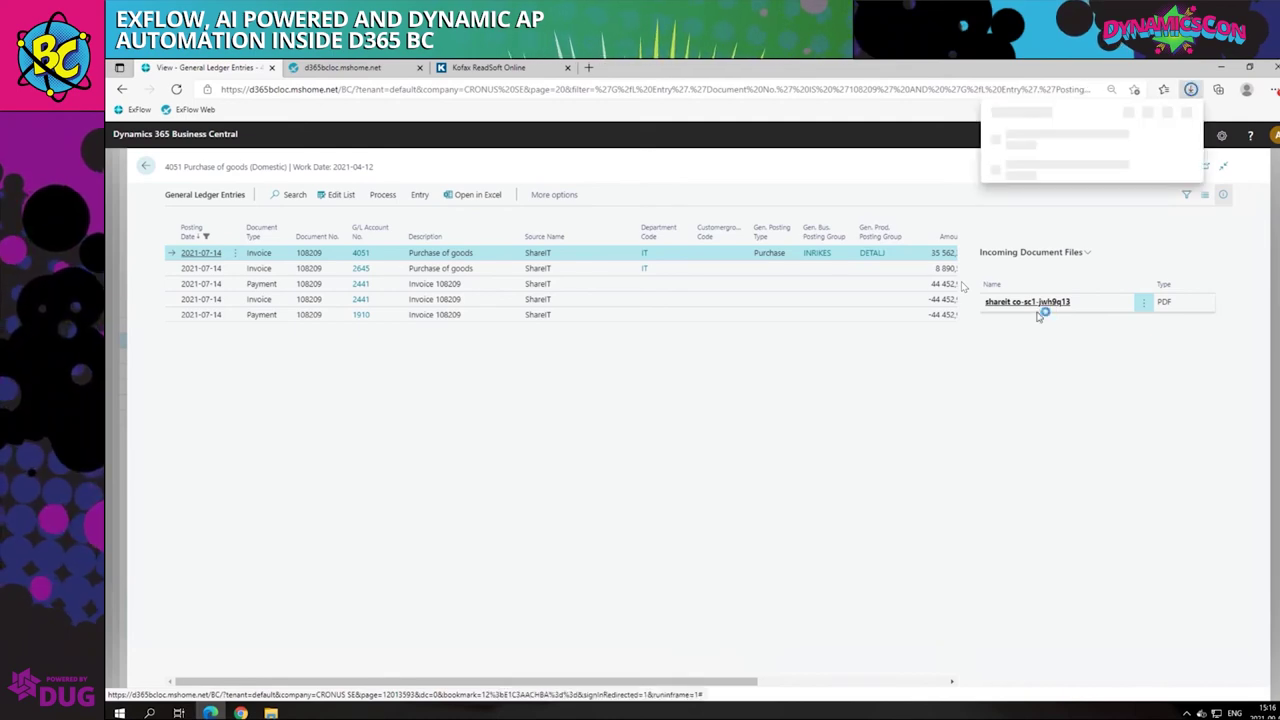
pyautogui.click(1046, 132)
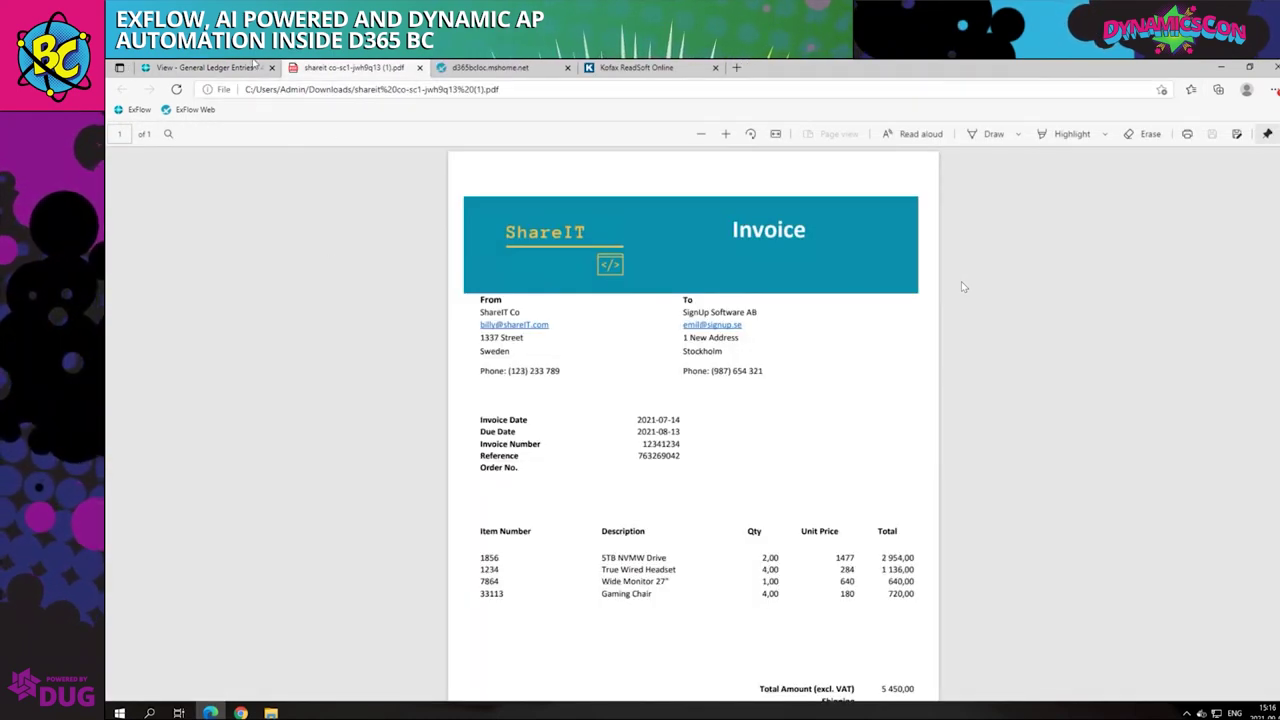
pyautogui.click(205, 67)
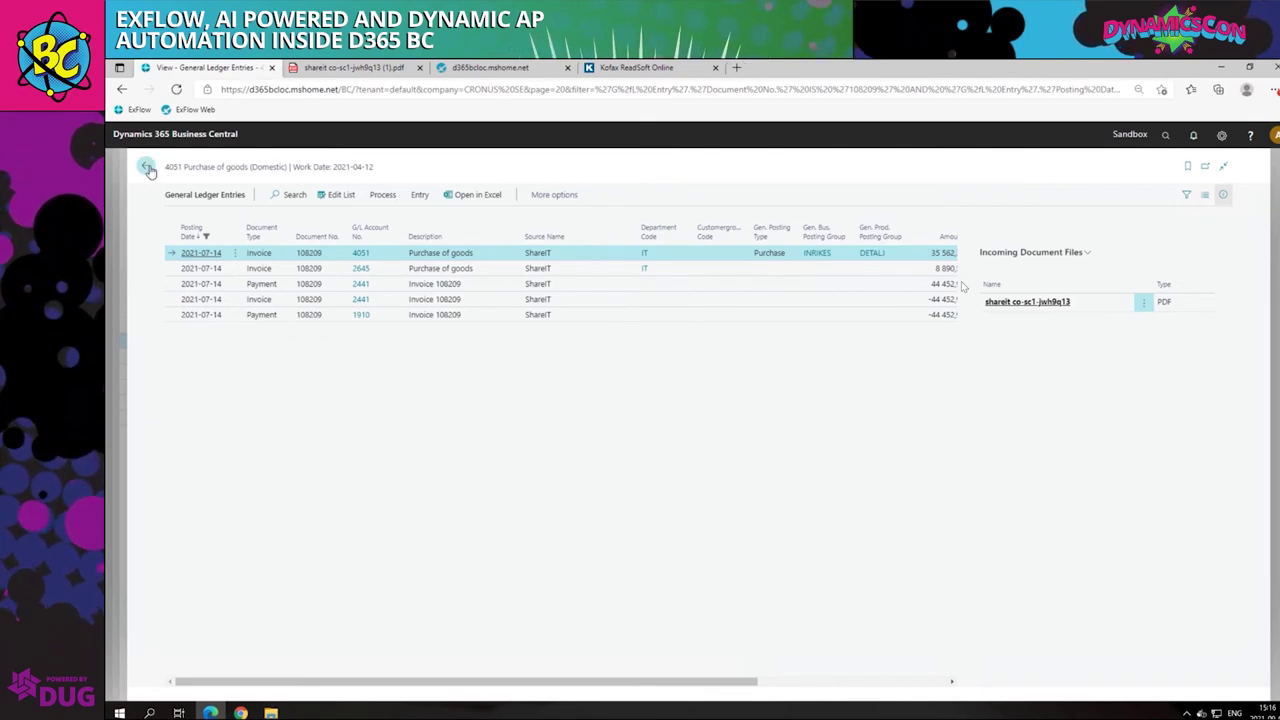